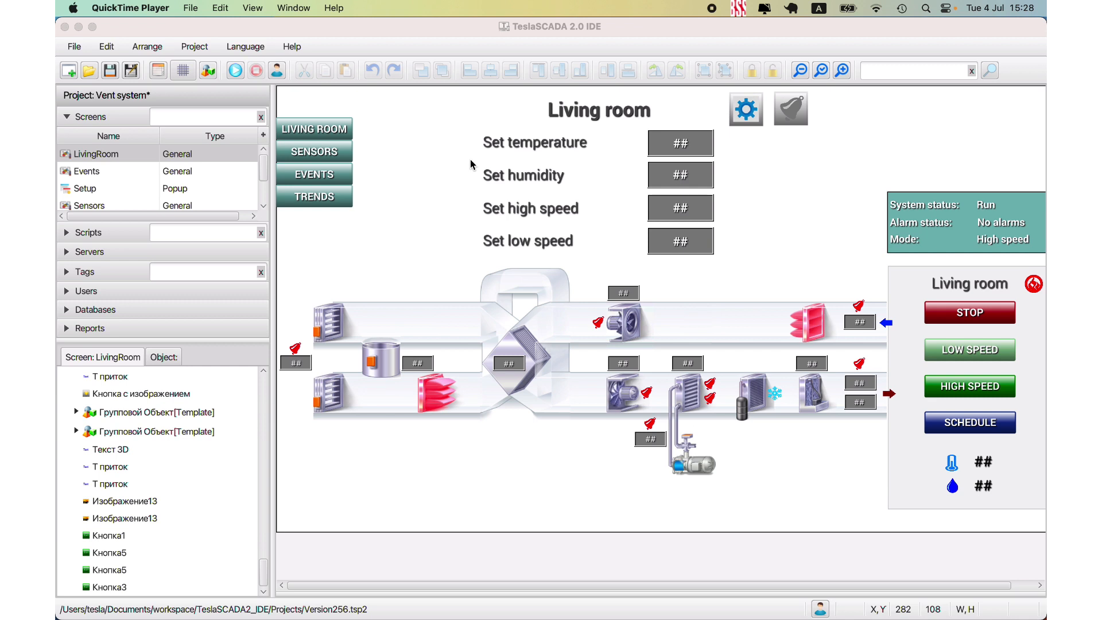
- Review the username and password in the project's cloud settings
{"action": "left_click", "coordinate": [158, 73]}
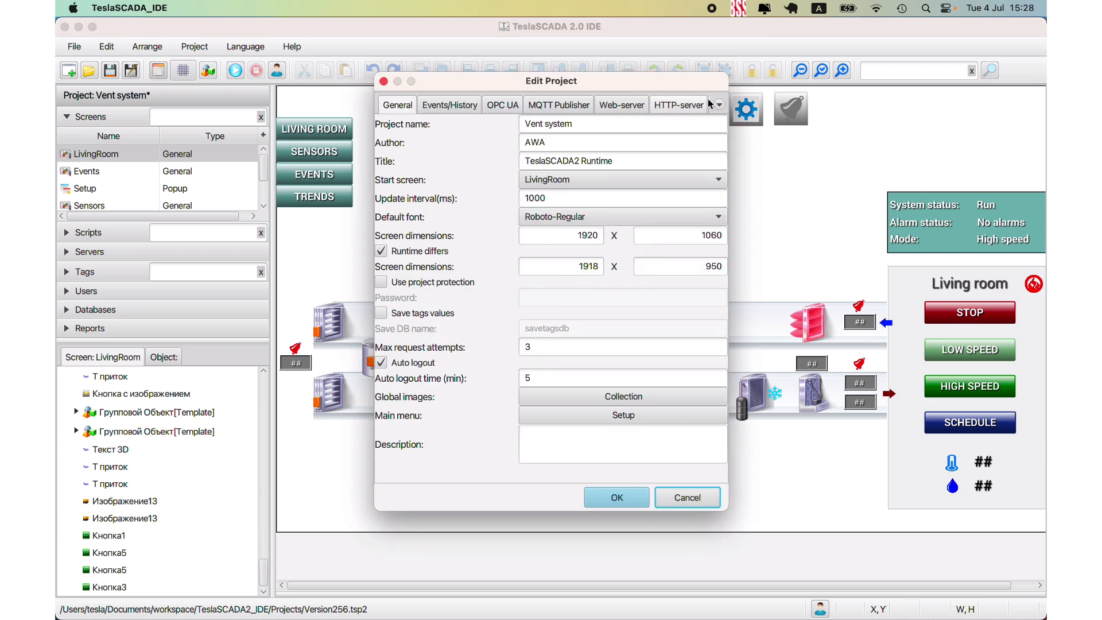
{"action": "left_click", "coordinate": [719, 105]}
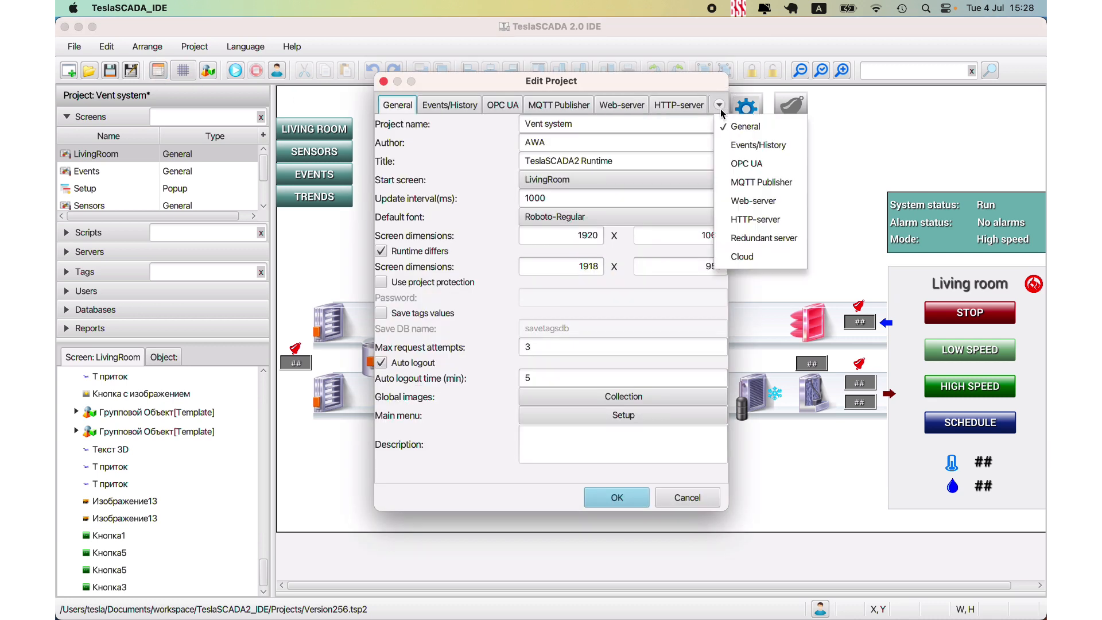
{"action": "left_click", "coordinate": [735, 254]}
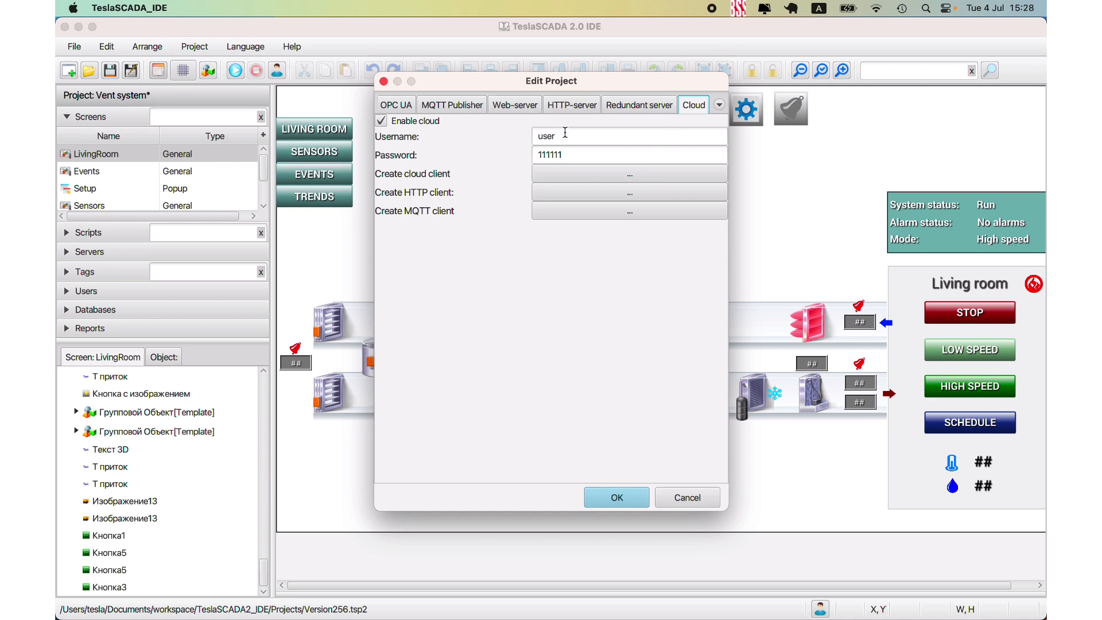
{"action": "double_click", "coordinate": [566, 133]}
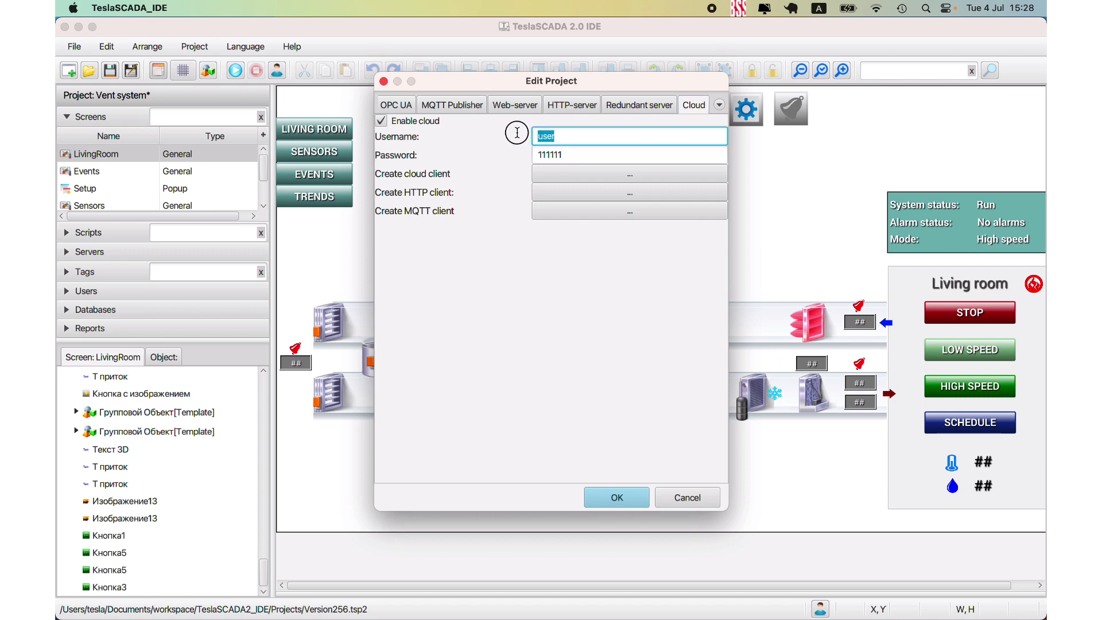
{"action": "key", "text": "Tab"}
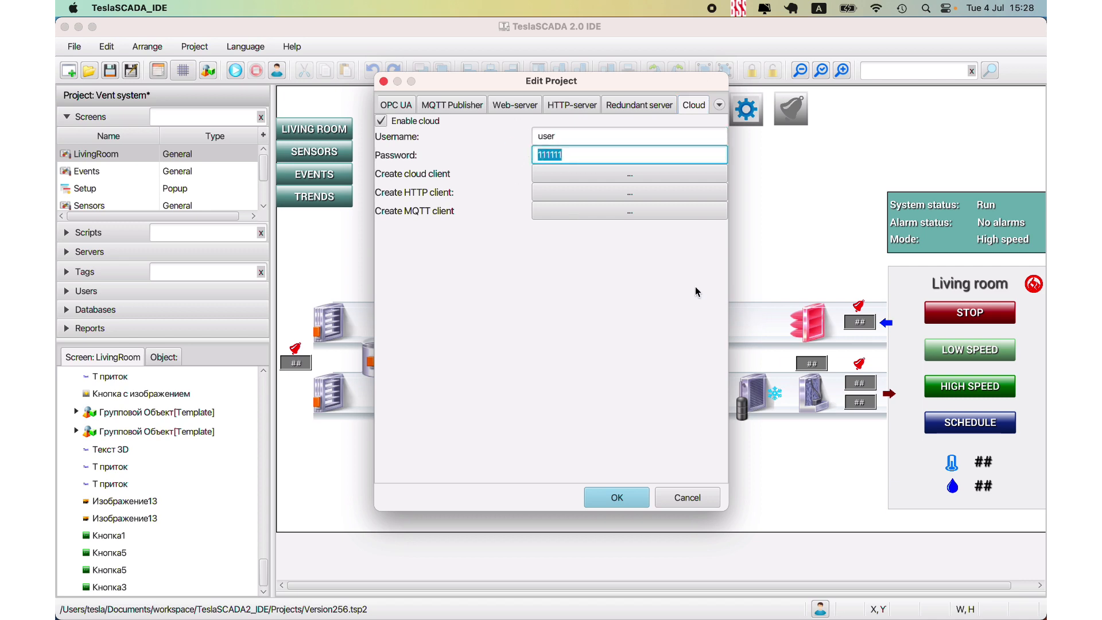
- Create an MQTT client project saved over Version258.tsp2, converting the DB objects, and accept the project settings
{"action": "left_click", "coordinate": [602, 212]}
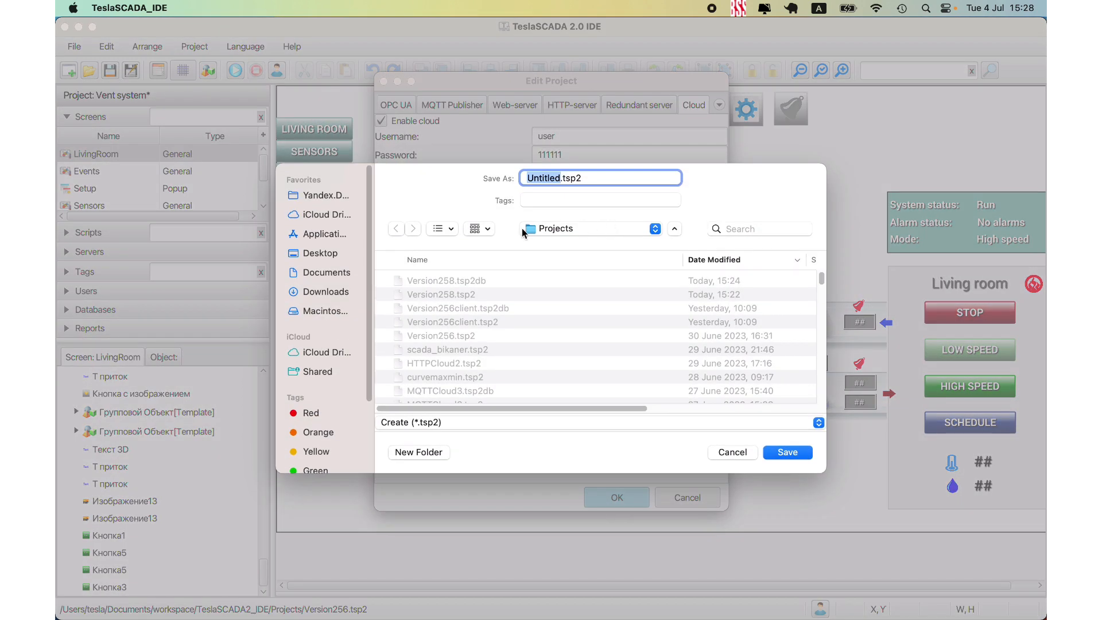
{"action": "left_click", "coordinate": [441, 293]}
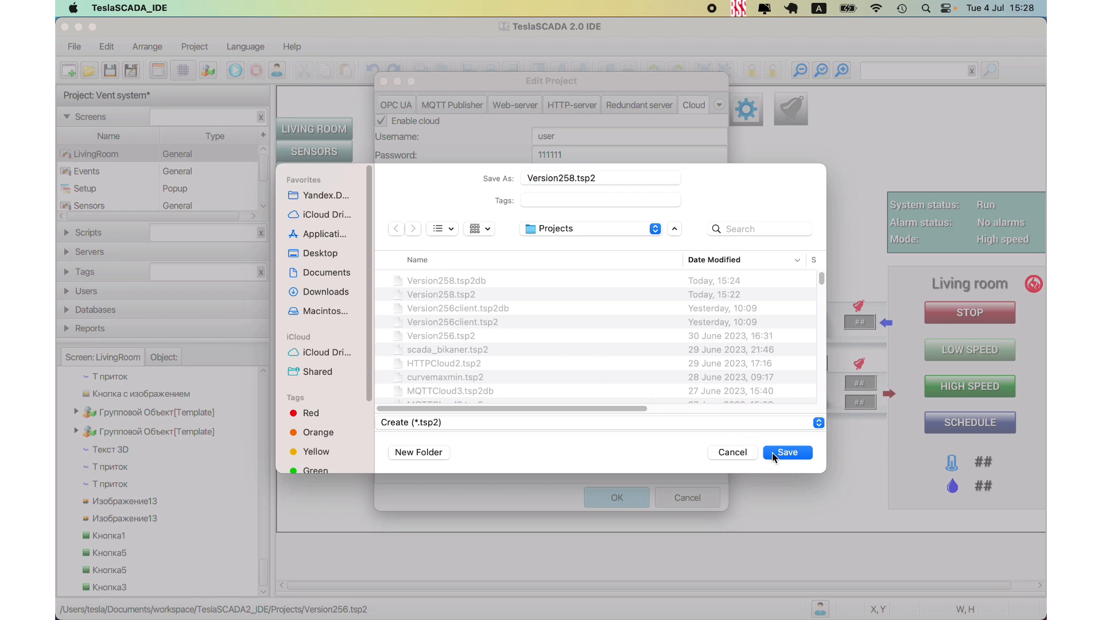
{"action": "left_click", "coordinate": [773, 452]}
{"action": "left_click", "coordinate": [596, 374]}
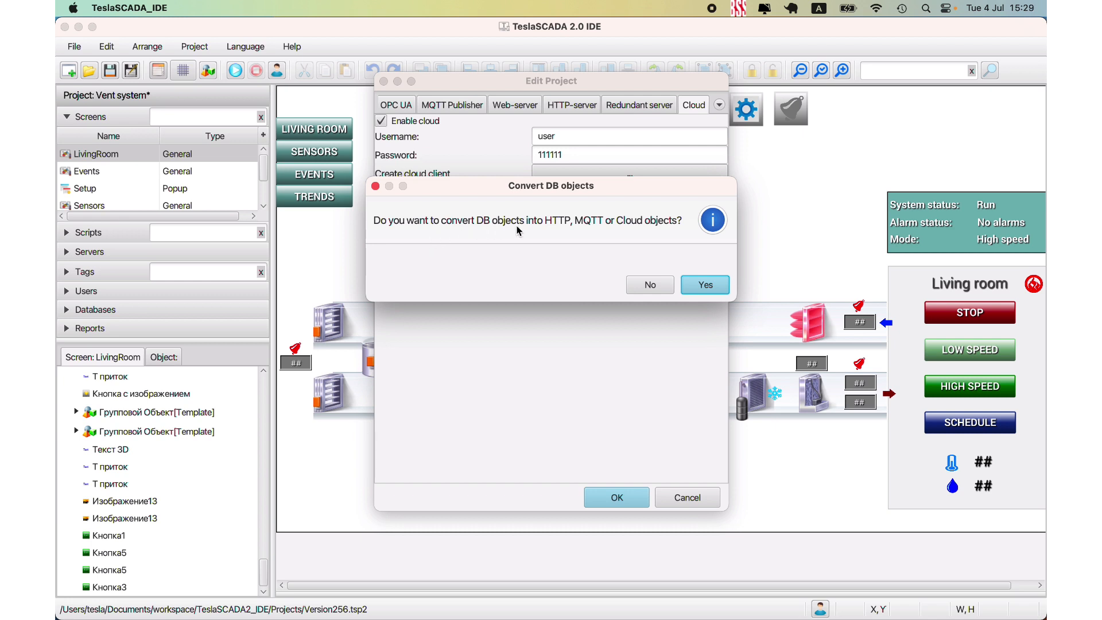
{"action": "left_click", "coordinate": [698, 281]}
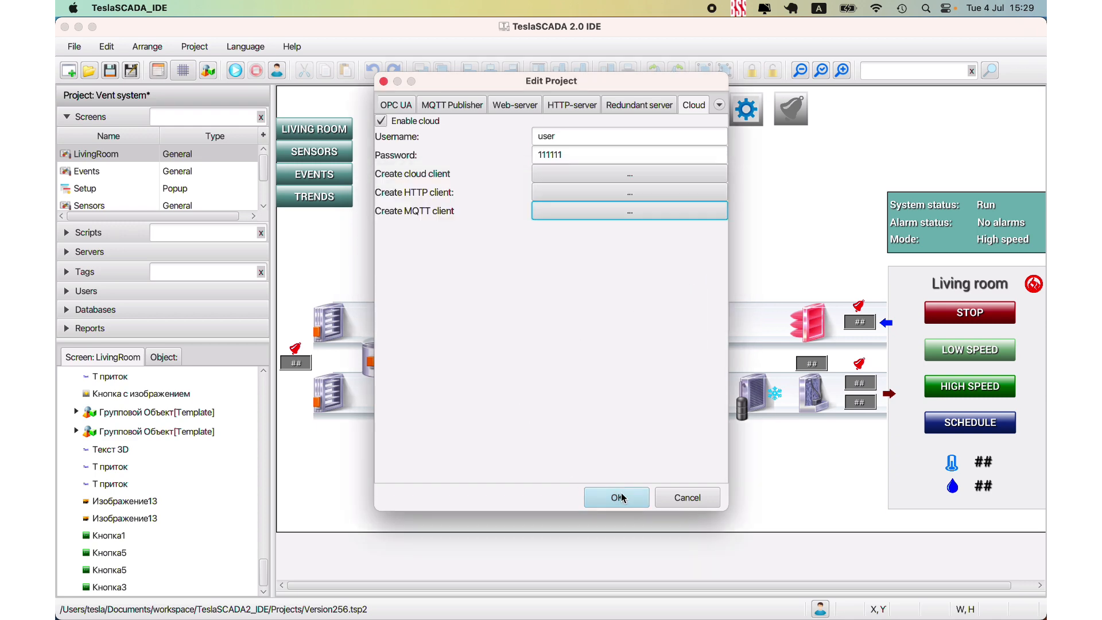
{"action": "left_click", "coordinate": [616, 497]}
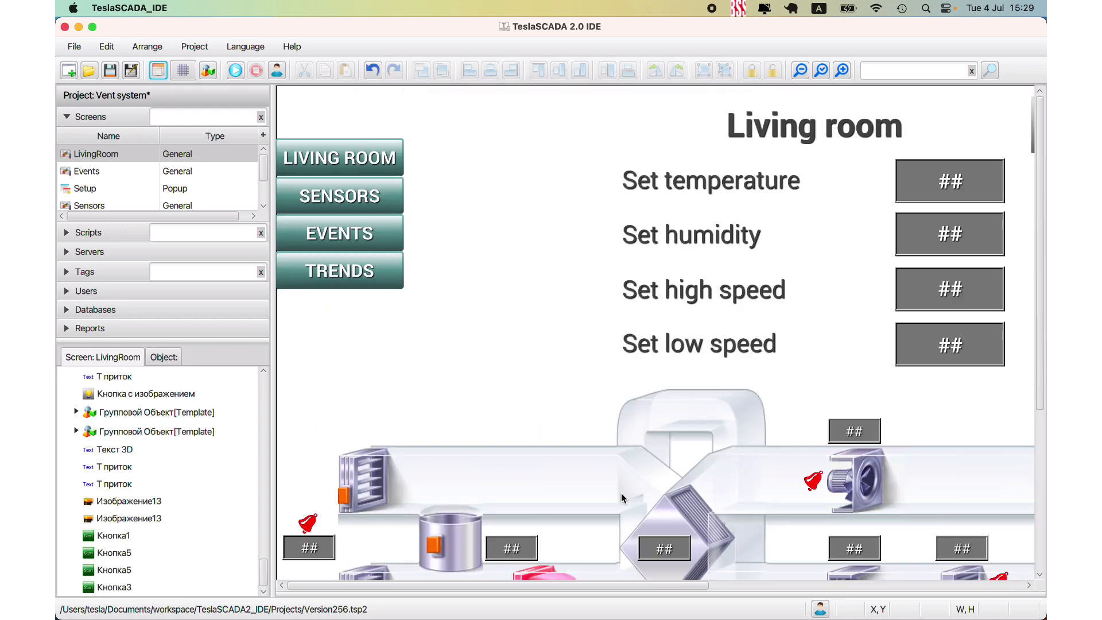
- Open the MQTT client project Version258.tsp2 in the IDE
{"action": "left_click", "coordinate": [92, 71]}
{"action": "double_click", "coordinate": [453, 238]}
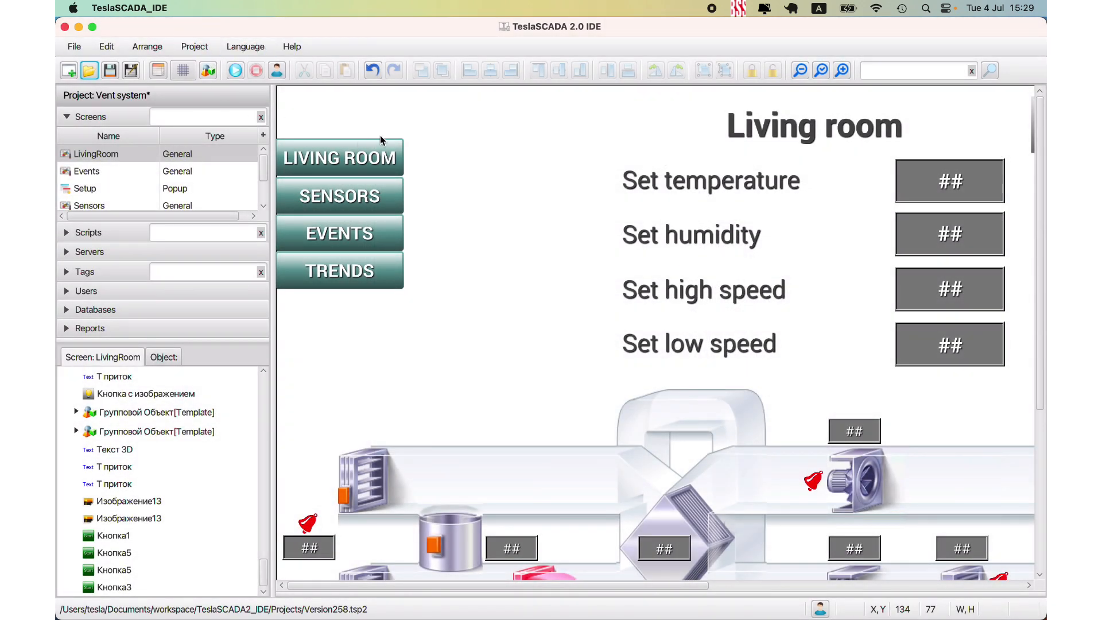
{"action": "left_click", "coordinate": [800, 70]}
{"action": "left_click", "coordinate": [801, 70]}
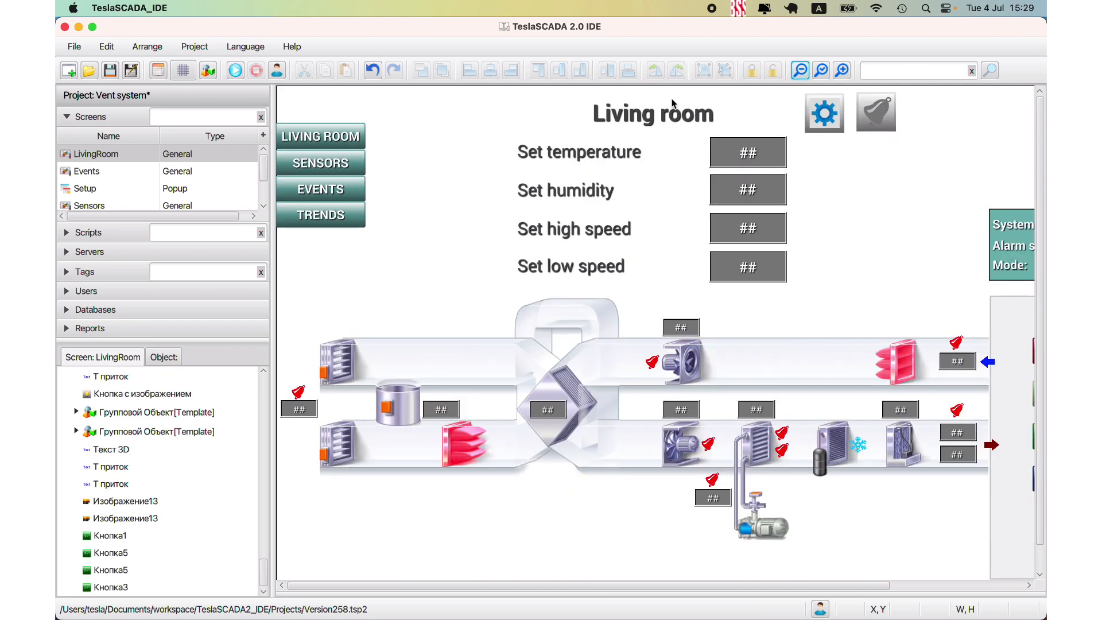
- Examine the URI, username and password in the properties of the MQTTServer1 server, and close them without changes
{"action": "left_click", "coordinate": [89, 251]}
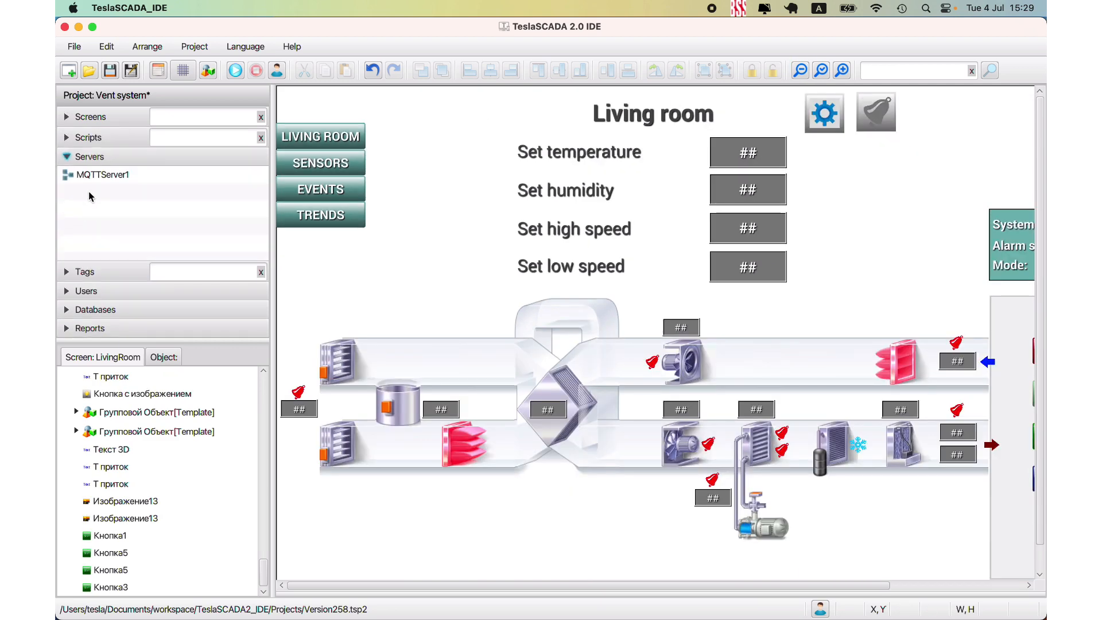
{"action": "left_click", "coordinate": [84, 180]}
{"action": "double_click", "coordinate": [84, 176]}
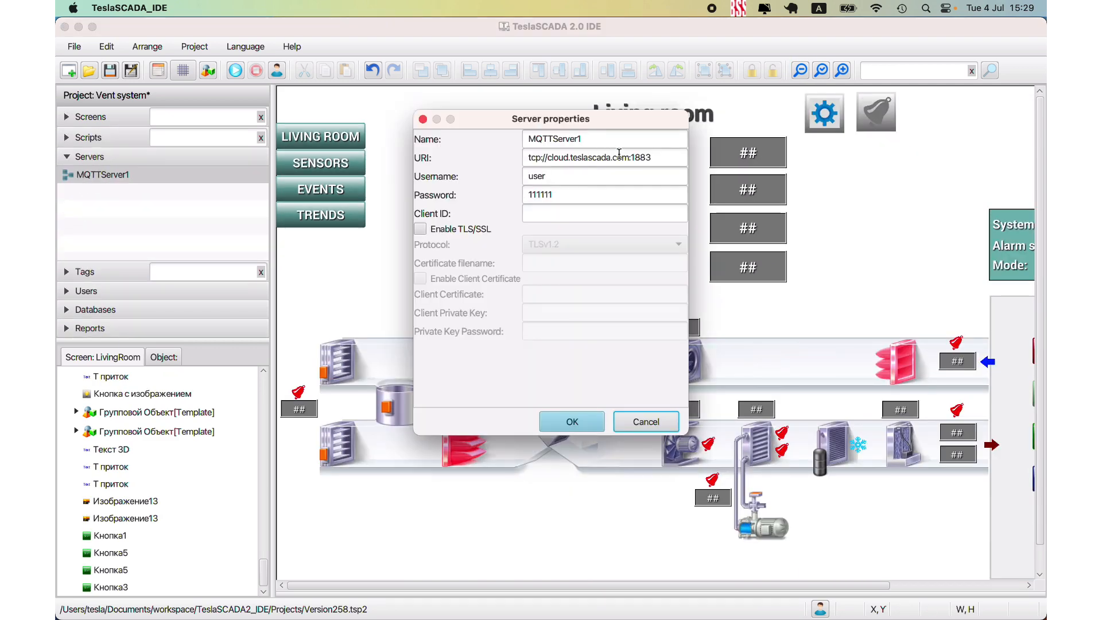
{"action": "triple_click", "coordinate": [659, 155]}
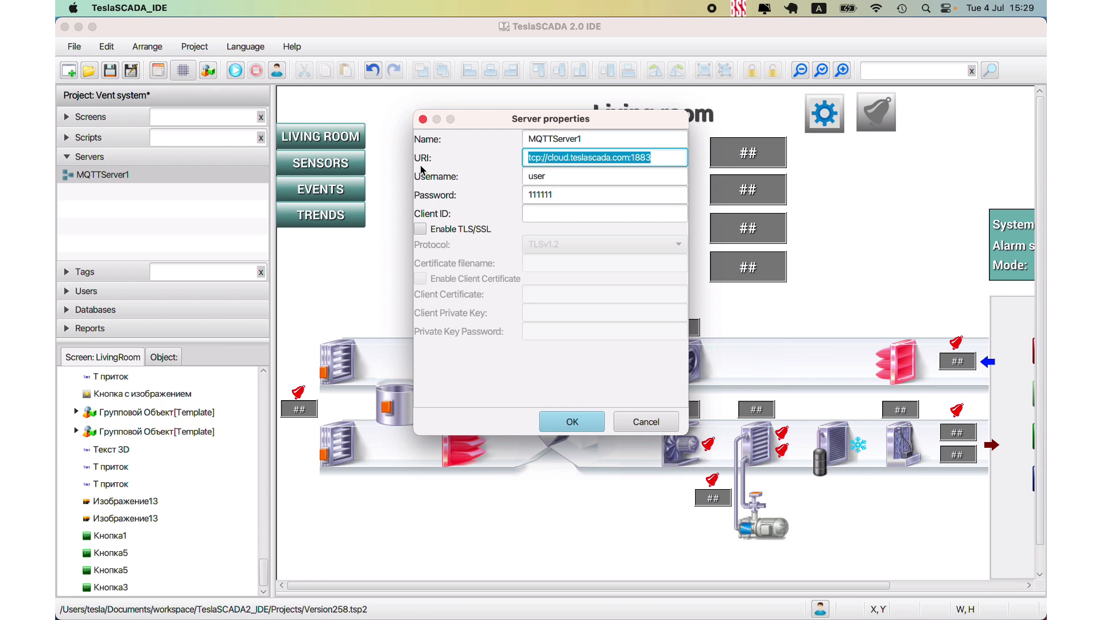
{"action": "double_click", "coordinate": [571, 171]}
{"action": "key", "text": "Tab"}
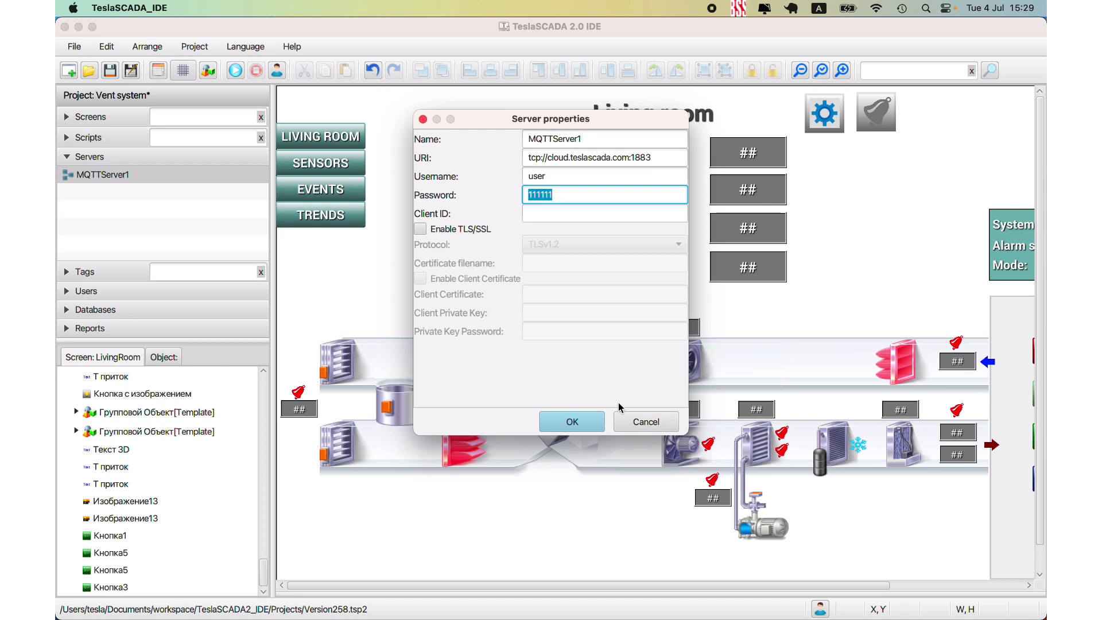
{"action": "left_click", "coordinate": [634, 422]}
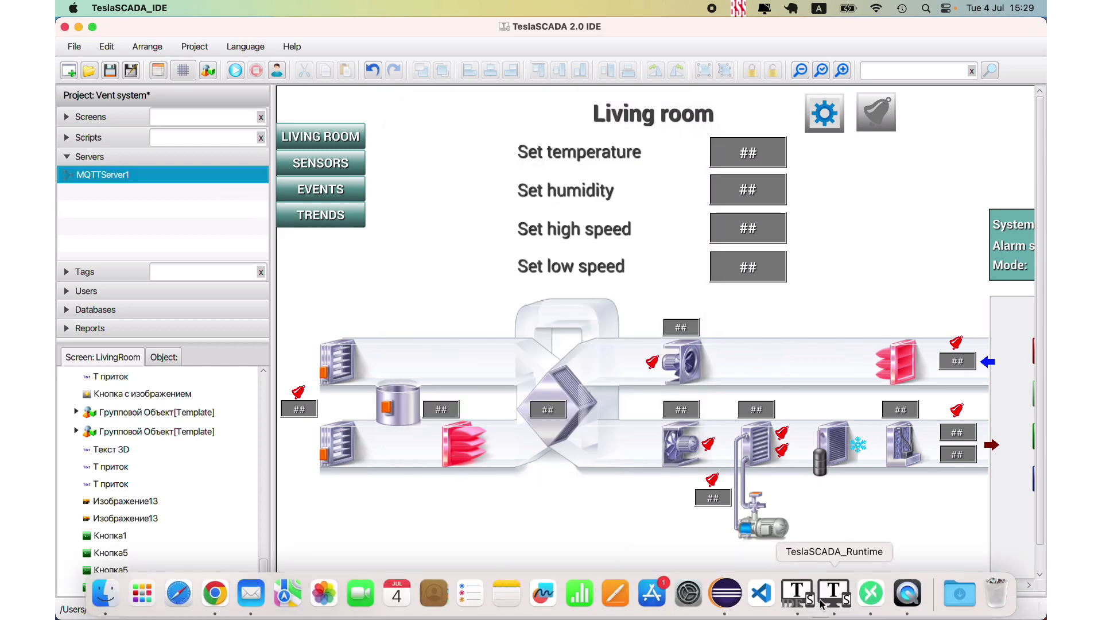
- Switch to TeslaSCADA Runtime, load the Version258.tsp2 project and start running it
{"action": "left_click", "coordinate": [833, 593]}
{"action": "left_click", "coordinate": [72, 68]}
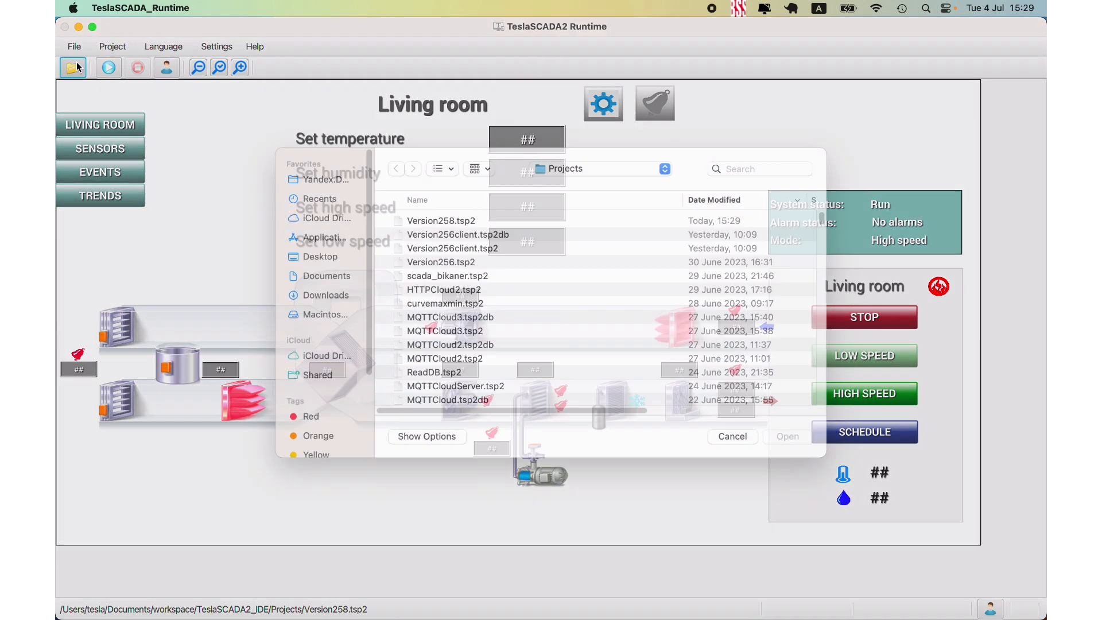
{"action": "double_click", "coordinate": [466, 236]}
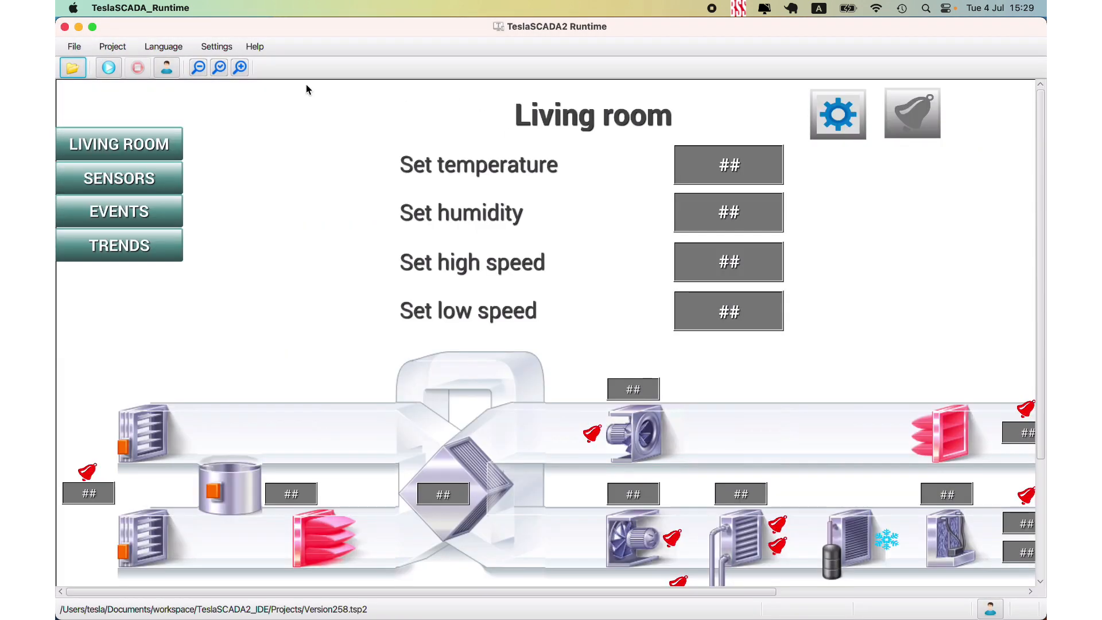
{"action": "left_click", "coordinate": [195, 67]}
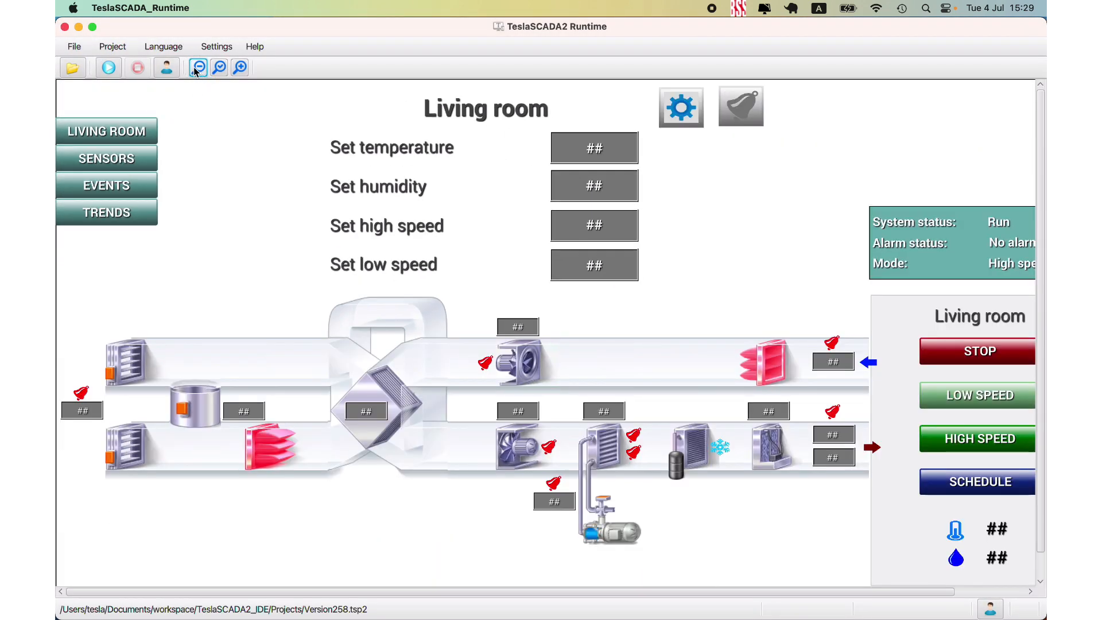
{"action": "left_click", "coordinate": [195, 67]}
{"action": "left_click", "coordinate": [109, 68]}
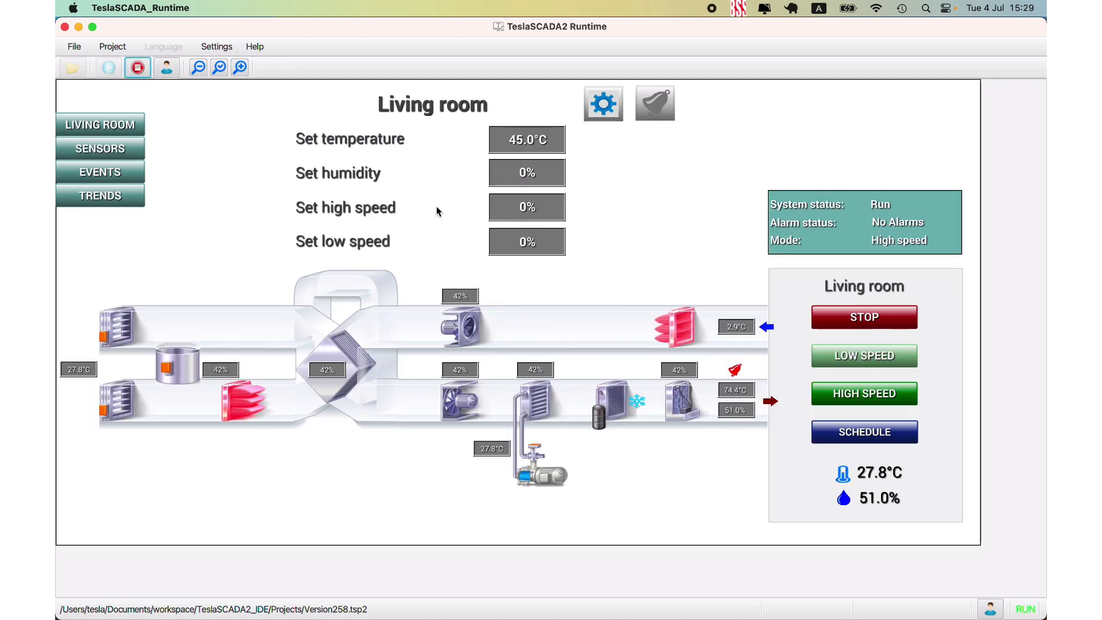
- Compare the Living room screen of TeslaSCADA Cloud in Chrome with the one running in TeslaSCADA Runtime
{"action": "mouse_move", "coordinate": [212, 615]}
{"action": "left_click", "coordinate": [212, 591]}
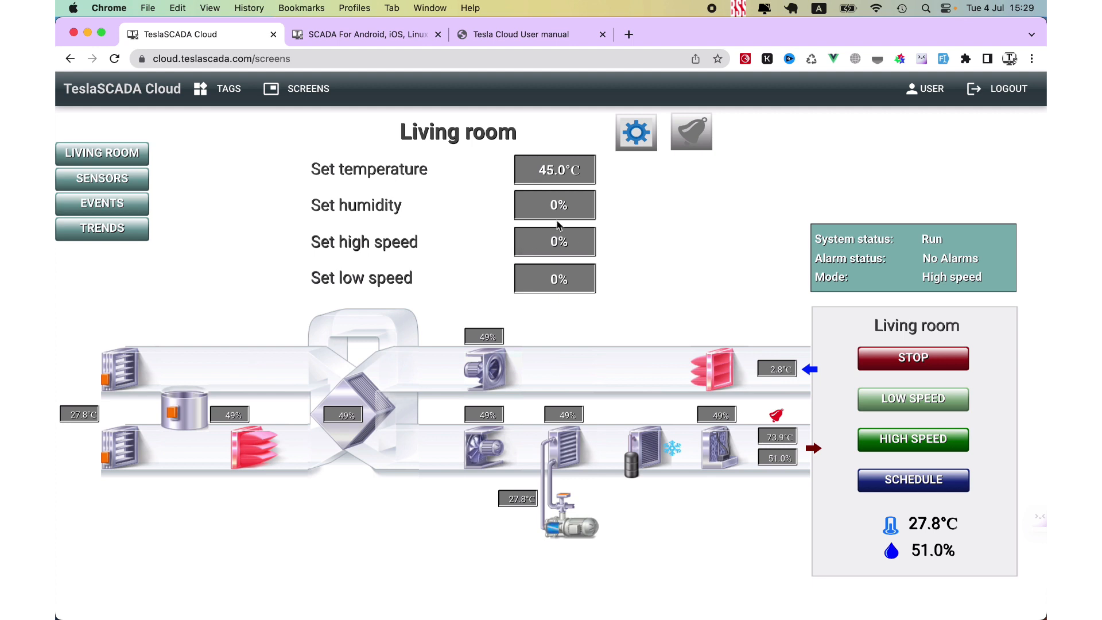
{"action": "mouse_move", "coordinate": [864, 616]}
{"action": "left_click", "coordinate": [833, 593]}
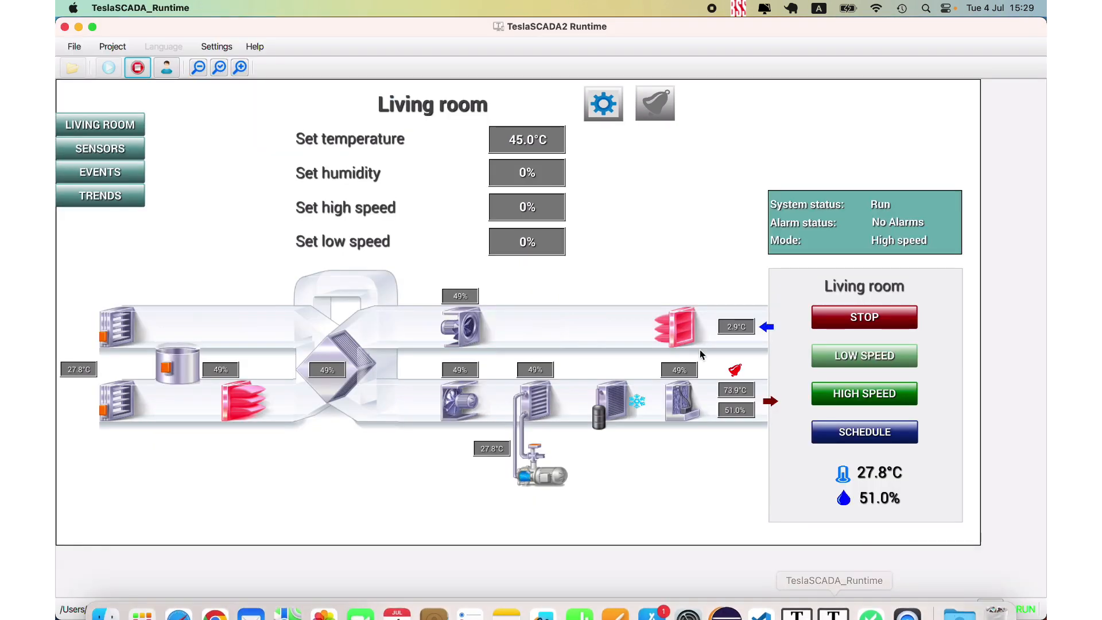
- Set the humidity setpoint on the running Living room screen to 47%
{"action": "left_click", "coordinate": [523, 185]}
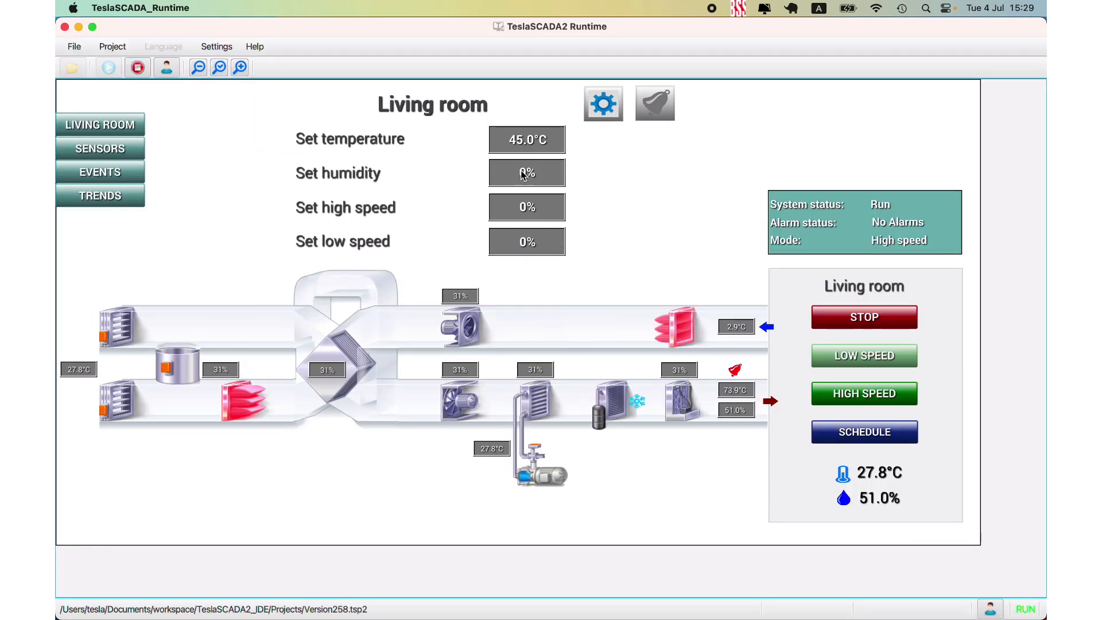
{"action": "type", "text": "4"}
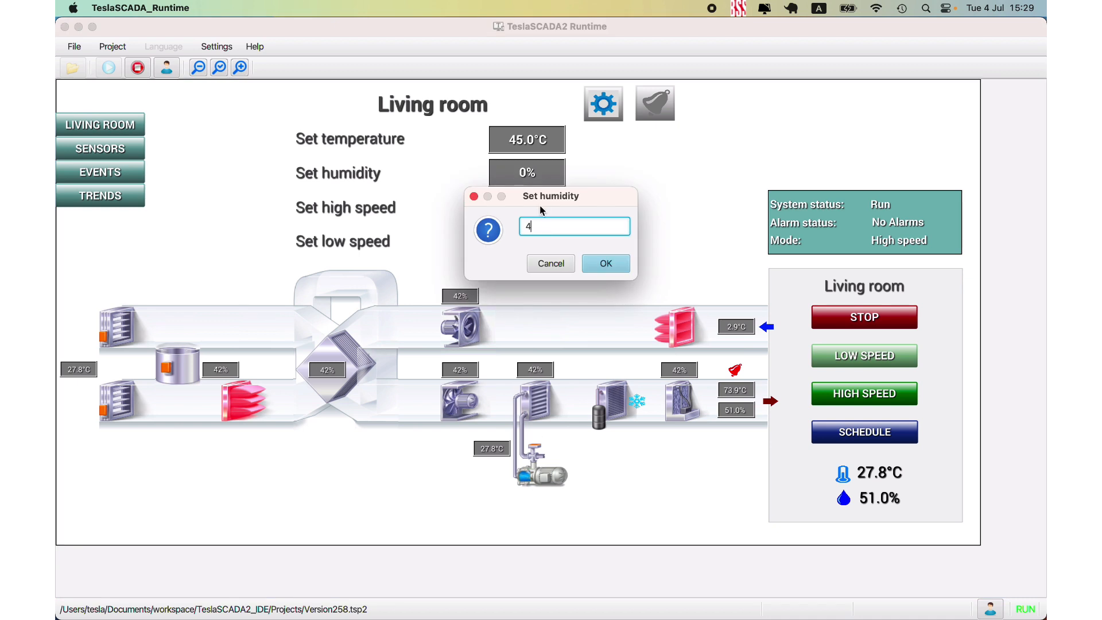
{"action": "type", "text": "5"}
{"action": "left_click", "coordinate": [604, 266]}
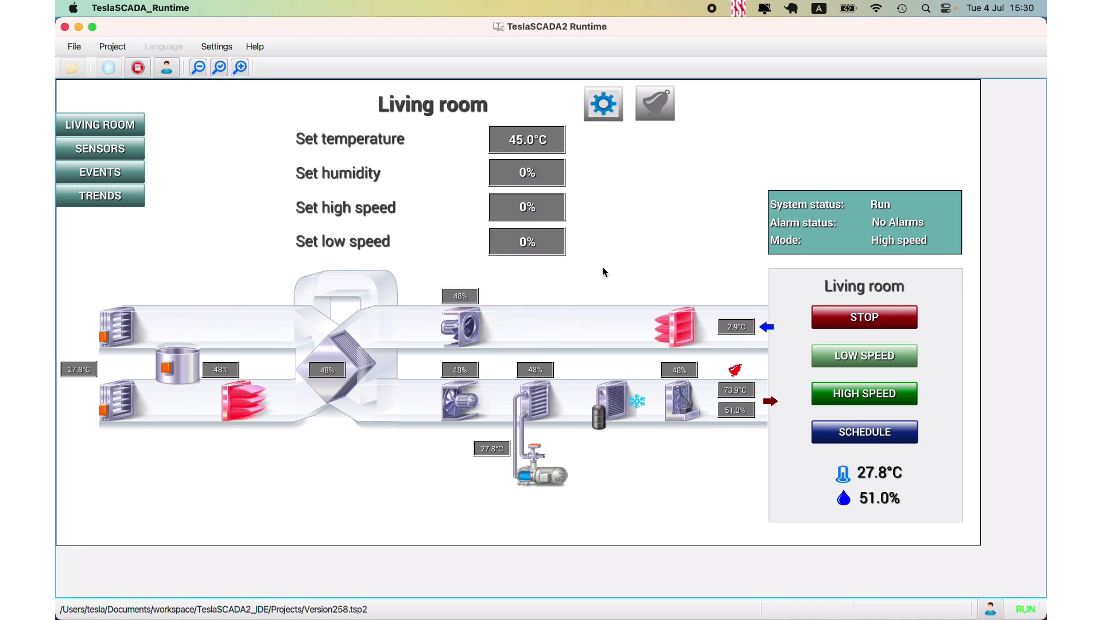
- Switch to TeslaSCADA Cloud in Chrome and set the Living room's high speed to 60%
{"action": "left_click", "coordinate": [212, 593]}
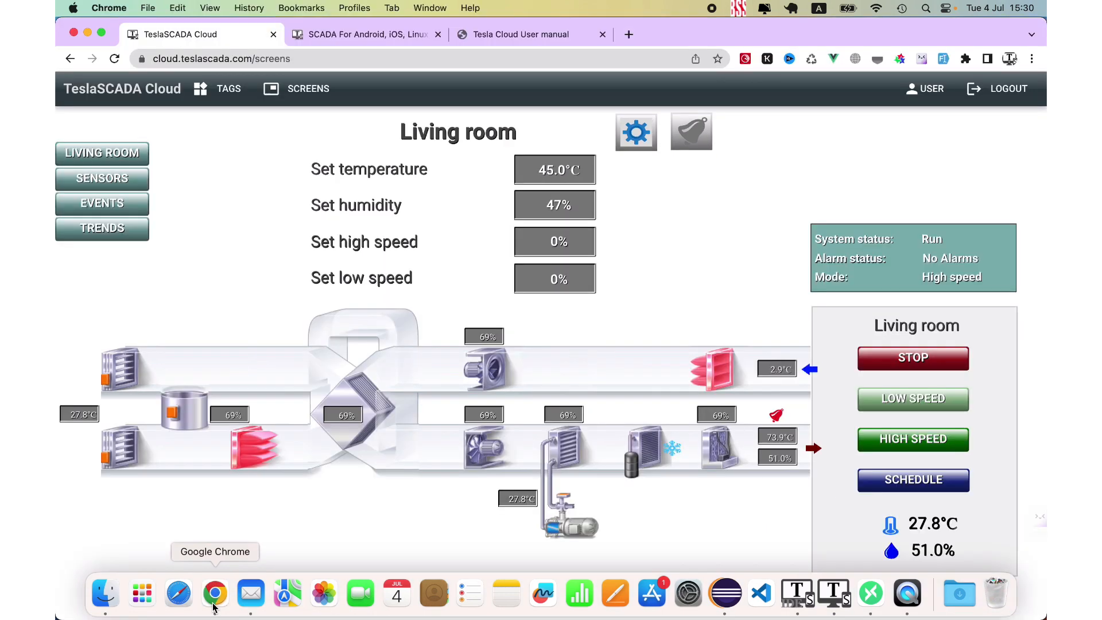
{"action": "left_click", "coordinate": [557, 247]}
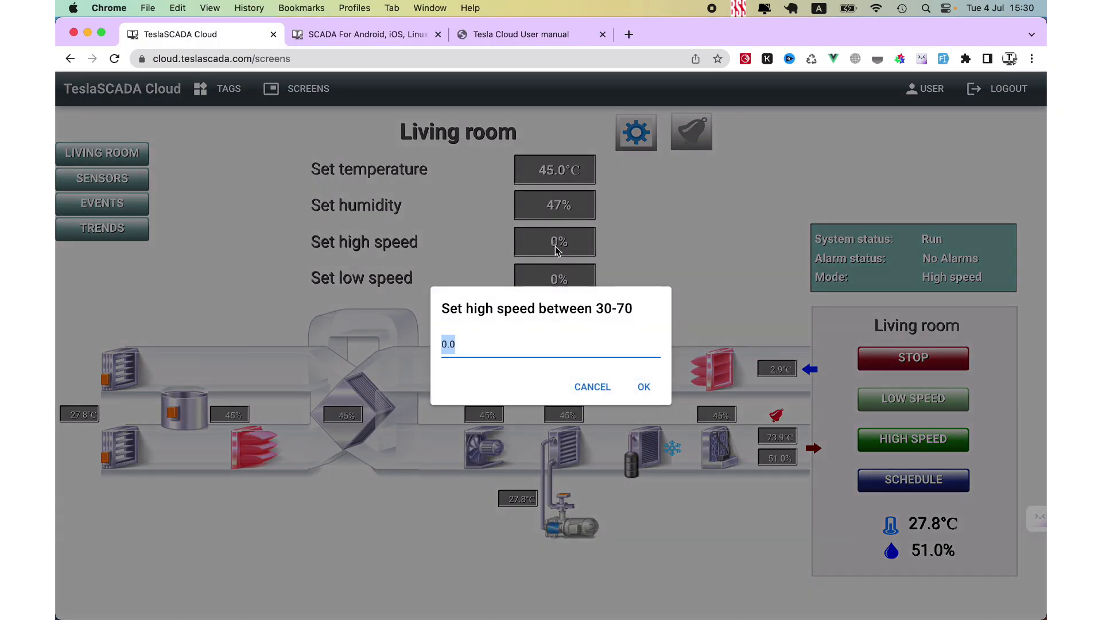
{"action": "type", "text": "60"}
{"action": "left_click", "coordinate": [645, 386]}
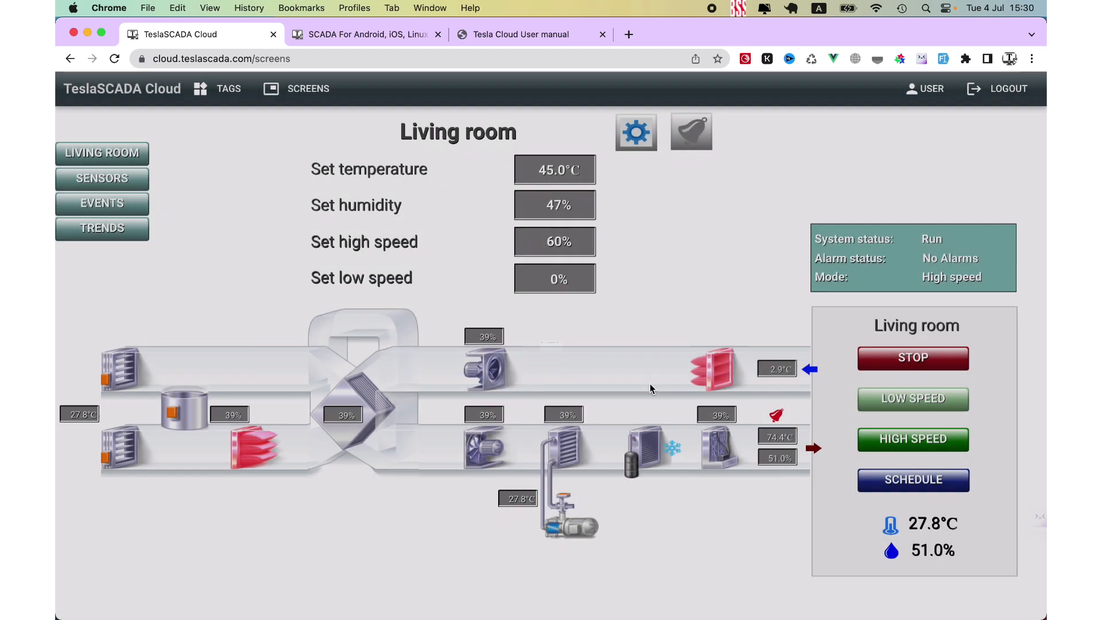
- Switch to TeslaSCADA IDE and examine the MQTT objects in the Trends and Charts, Events and History DB collections of the graphical object library
{"action": "mouse_move", "coordinate": [724, 618]}
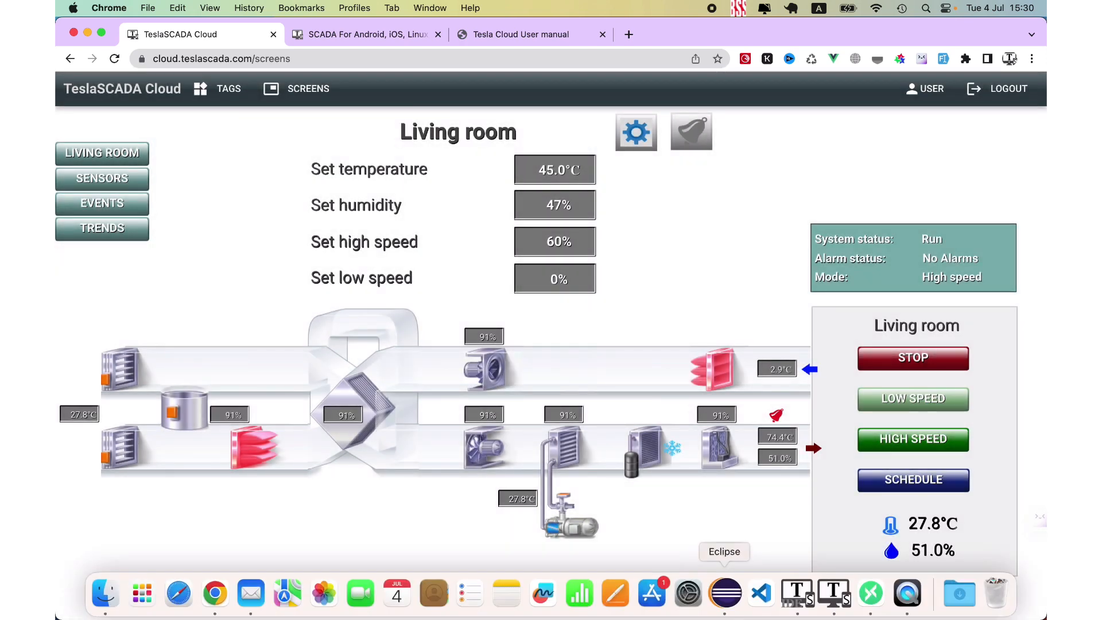
{"action": "left_click", "coordinate": [799, 600]}
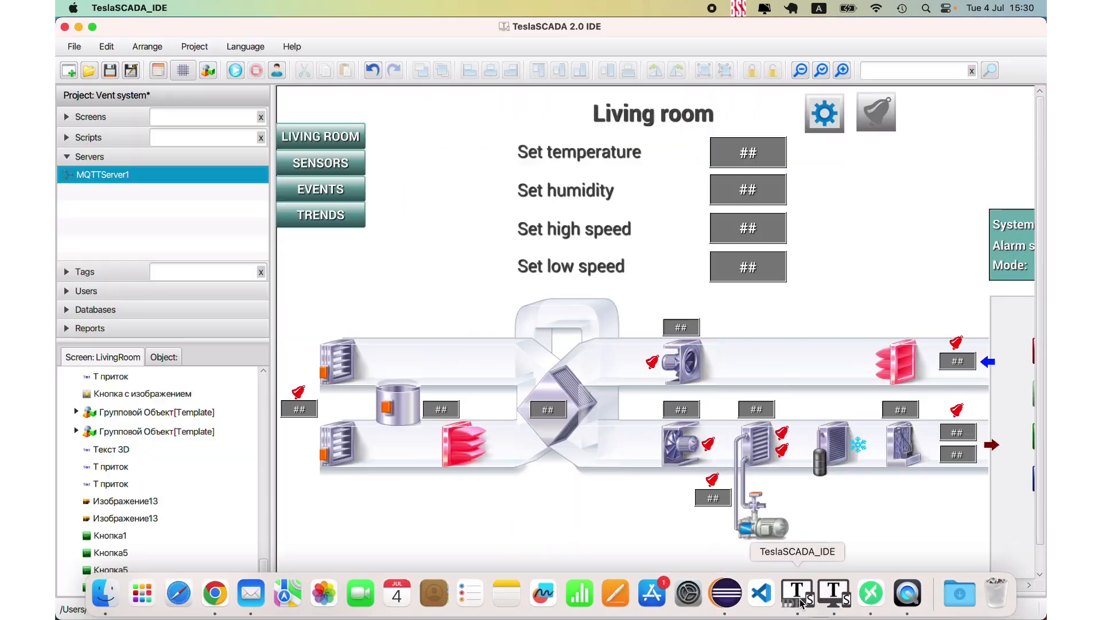
{"action": "left_click", "coordinate": [208, 71]}
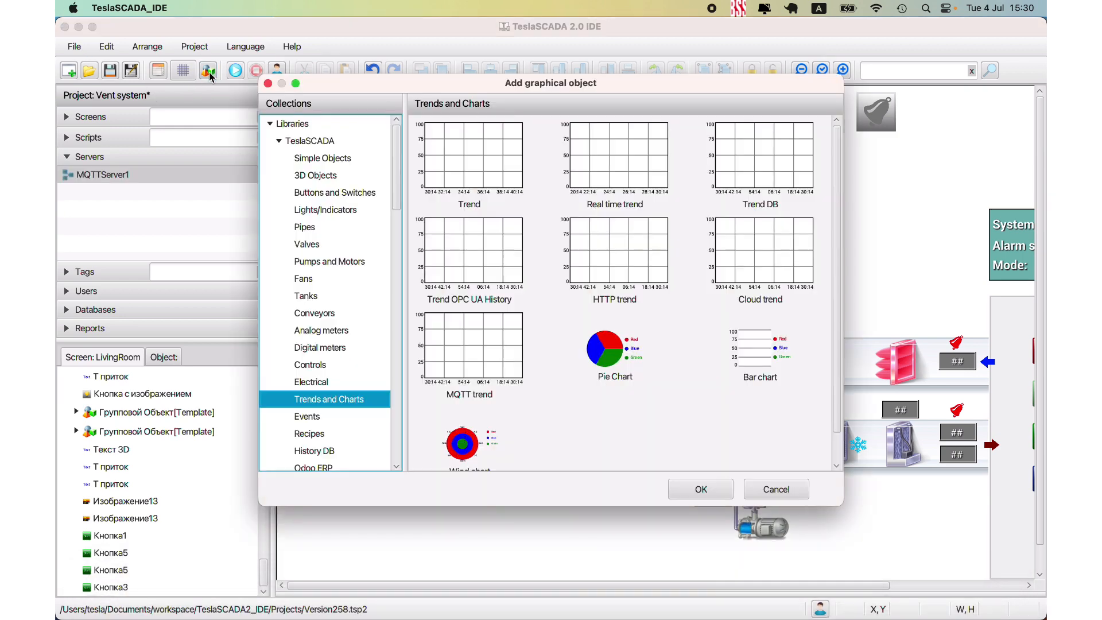
{"action": "left_click", "coordinate": [483, 364]}
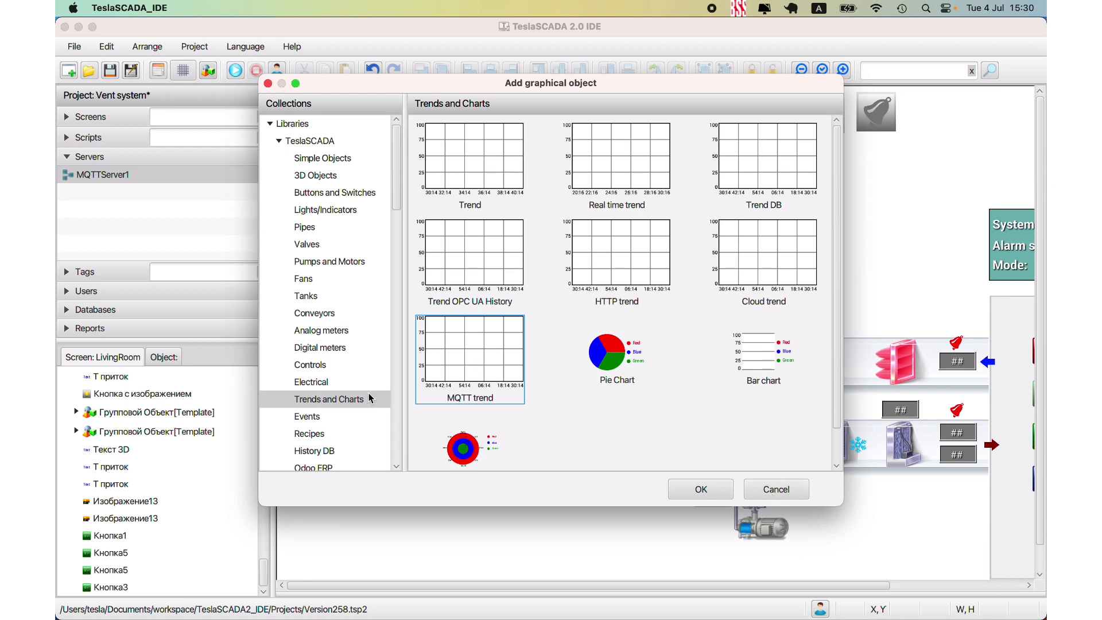
{"action": "scroll", "coordinate": [321, 390], "scroll_direction": "down", "scroll_amount": 2}
{"action": "left_click", "coordinate": [320, 393]}
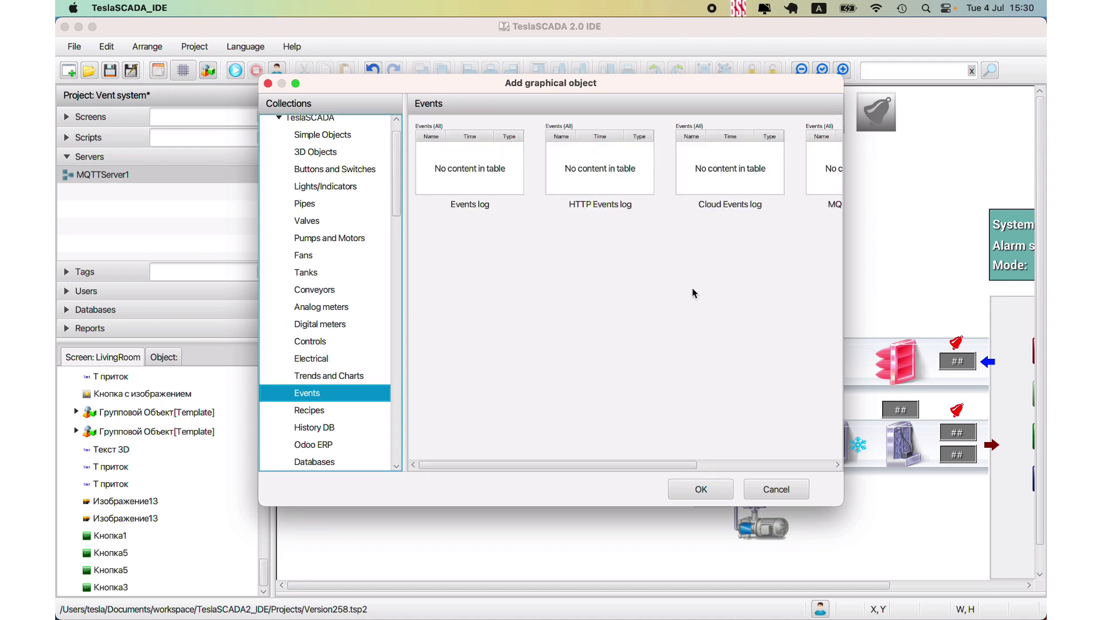
{"action": "left_click_drag", "start_coordinate": [612, 468], "coordinate": [447, 450]}
{"action": "scroll", "coordinate": [357, 339], "scroll_direction": "down", "scroll_amount": 5}
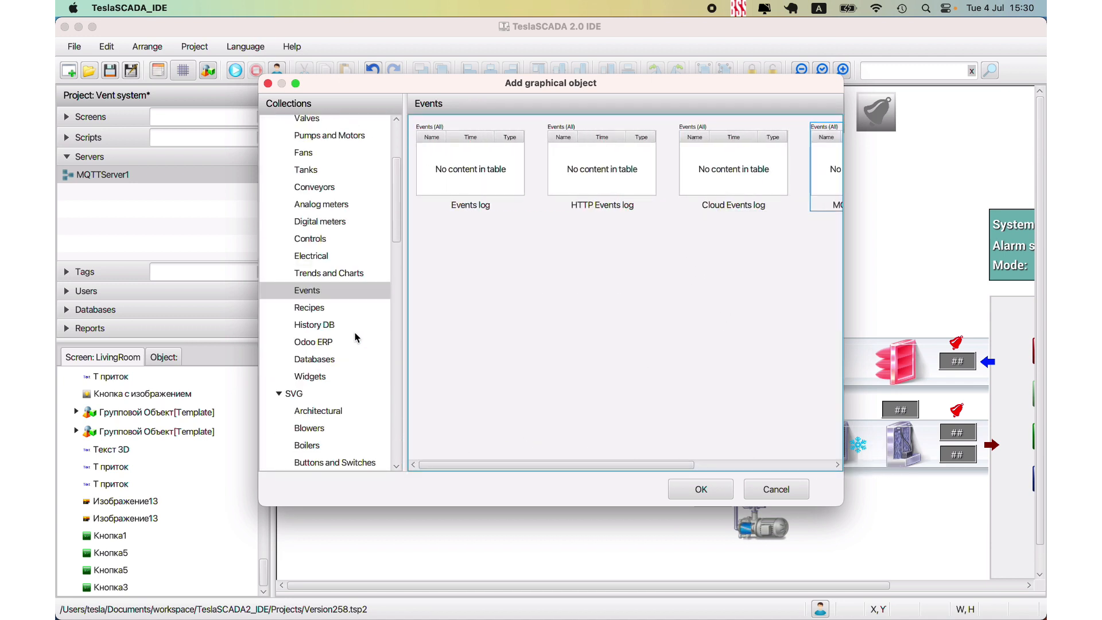
{"action": "left_click", "coordinate": [312, 327]}
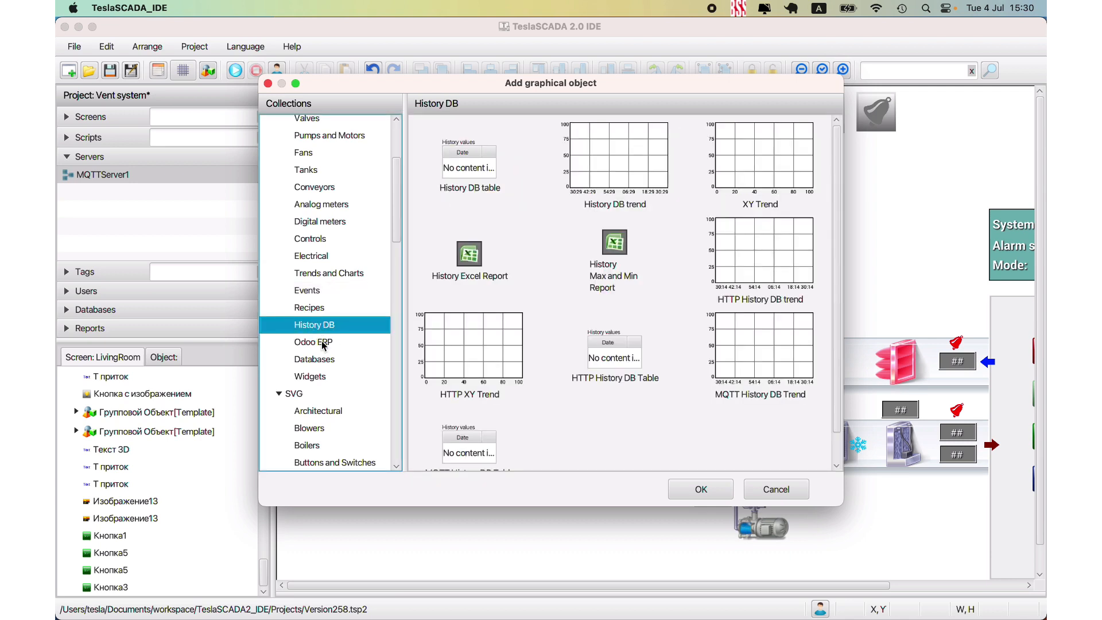
{"action": "left_click", "coordinate": [770, 487]}
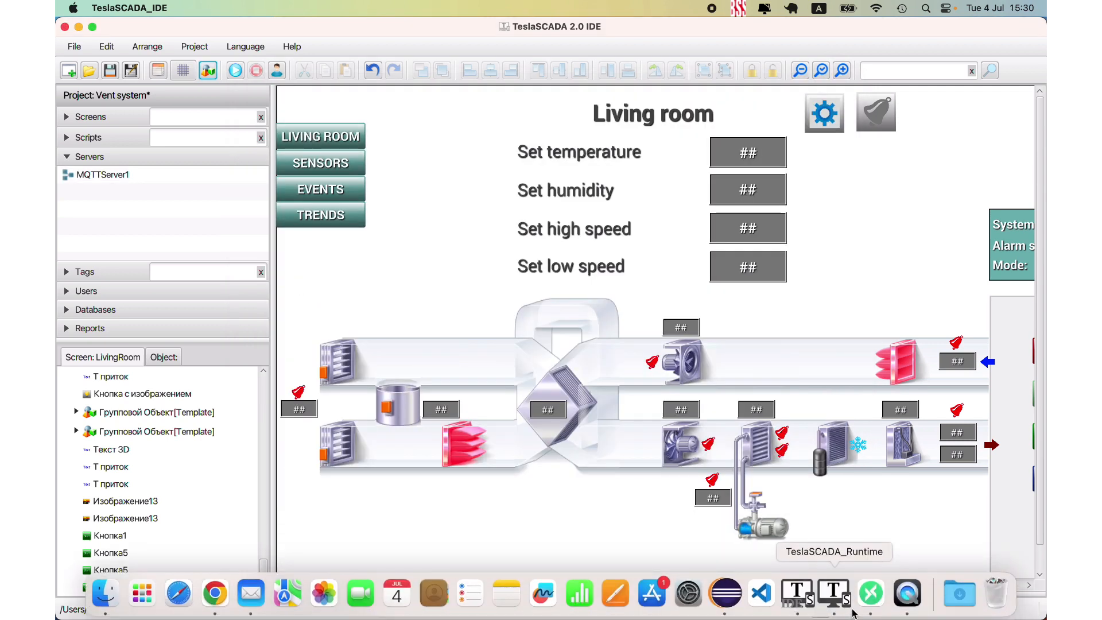
- Switch to TeslaSCADA Runtime, show the Trends screen and inspect the period and curve options of the upper Temperature trend
{"action": "left_click", "coordinate": [827, 608]}
{"action": "left_click", "coordinate": [98, 189]}
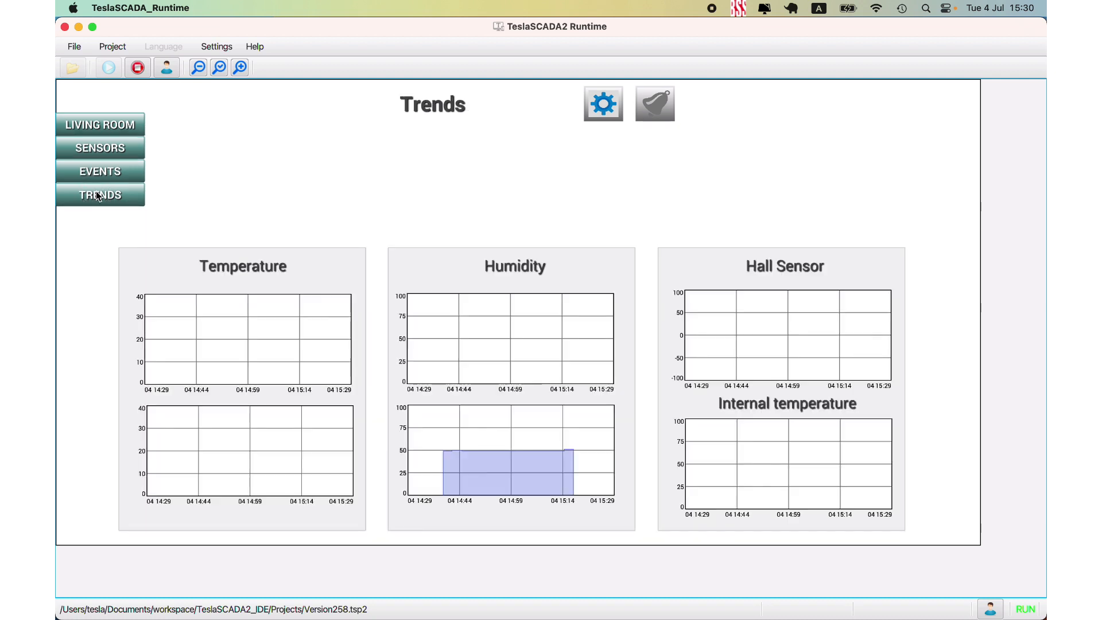
{"action": "double_click", "coordinate": [159, 325]}
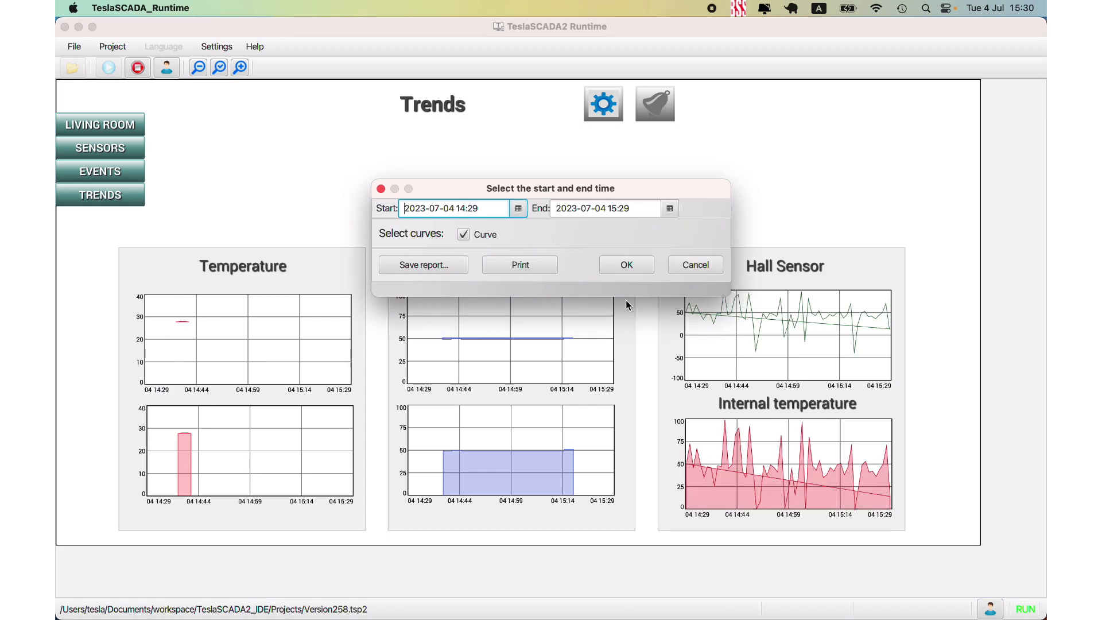
{"action": "left_click", "coordinate": [696, 265]}
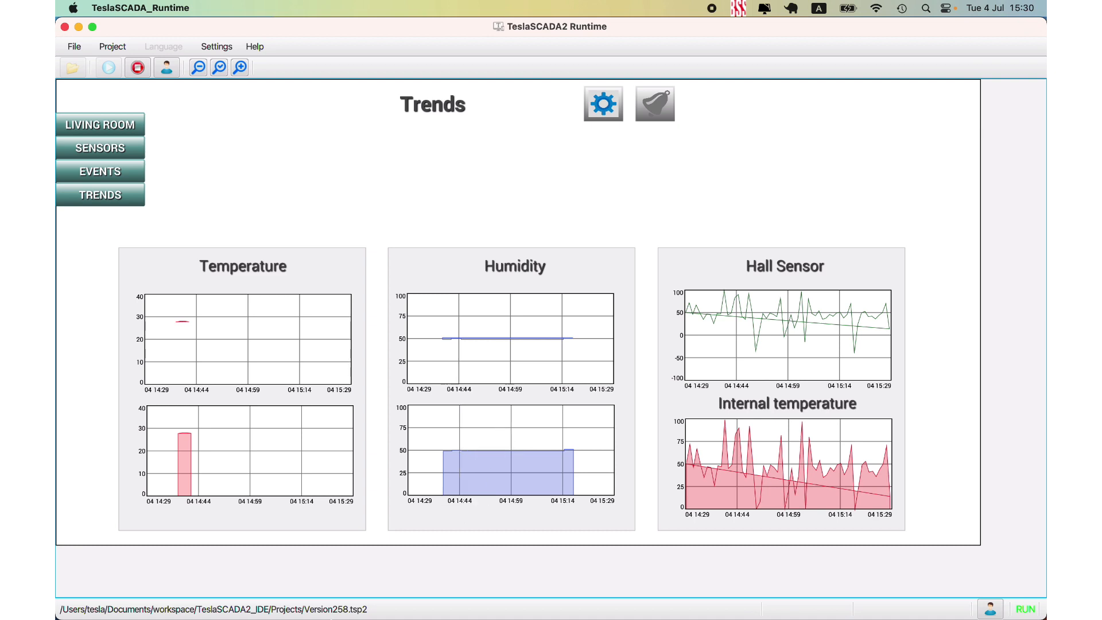
- Switch to TeslaSCADA IDE and import the project for iOS as Version258.tsp2db in the Projects folder, replacing the existing file
{"action": "left_click", "coordinate": [803, 607]}
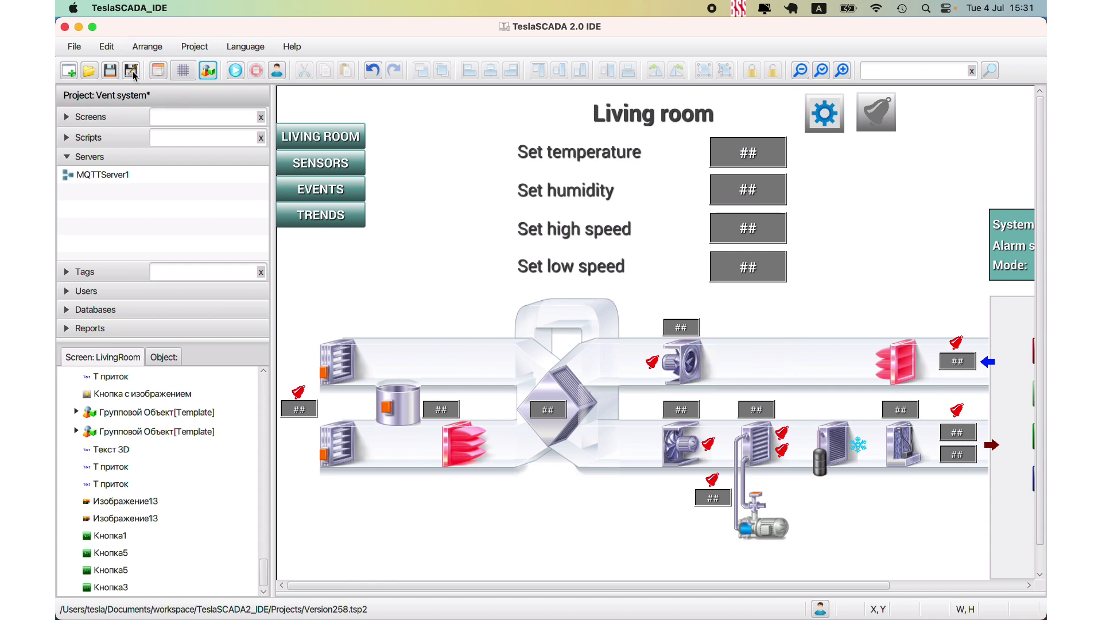
{"action": "left_click", "coordinate": [84, 53]}
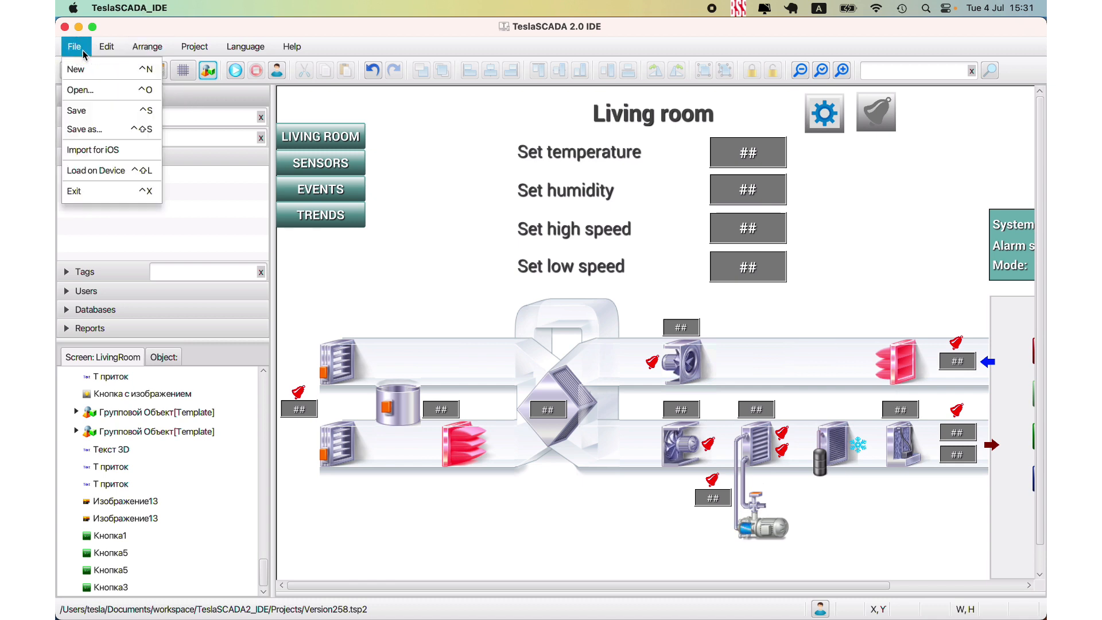
{"action": "left_click", "coordinate": [110, 147]}
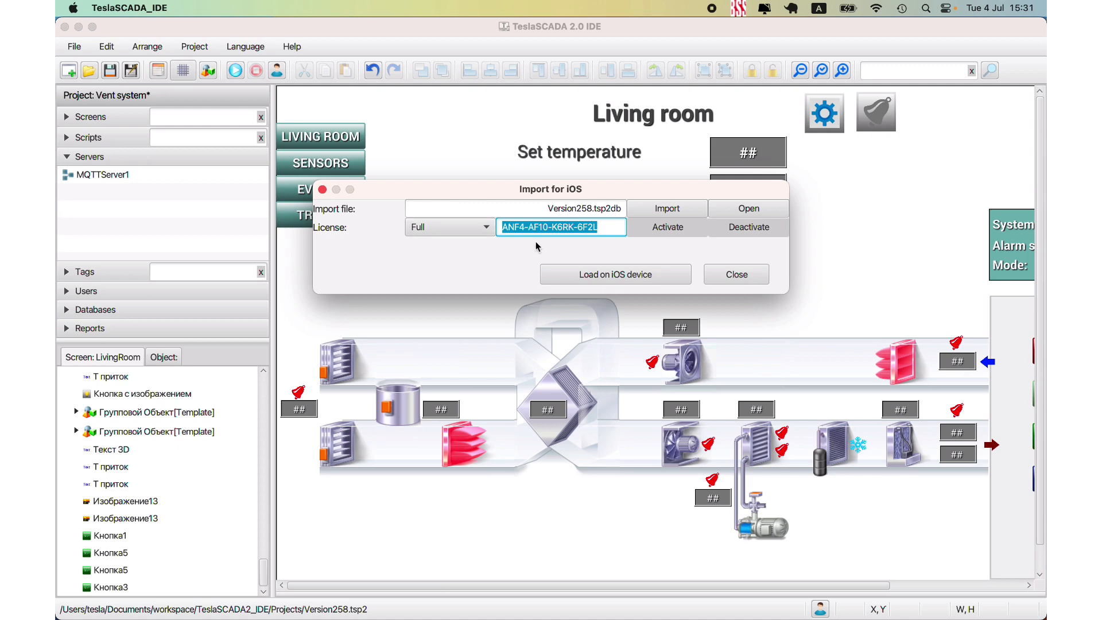
{"action": "left_click", "coordinate": [660, 208]}
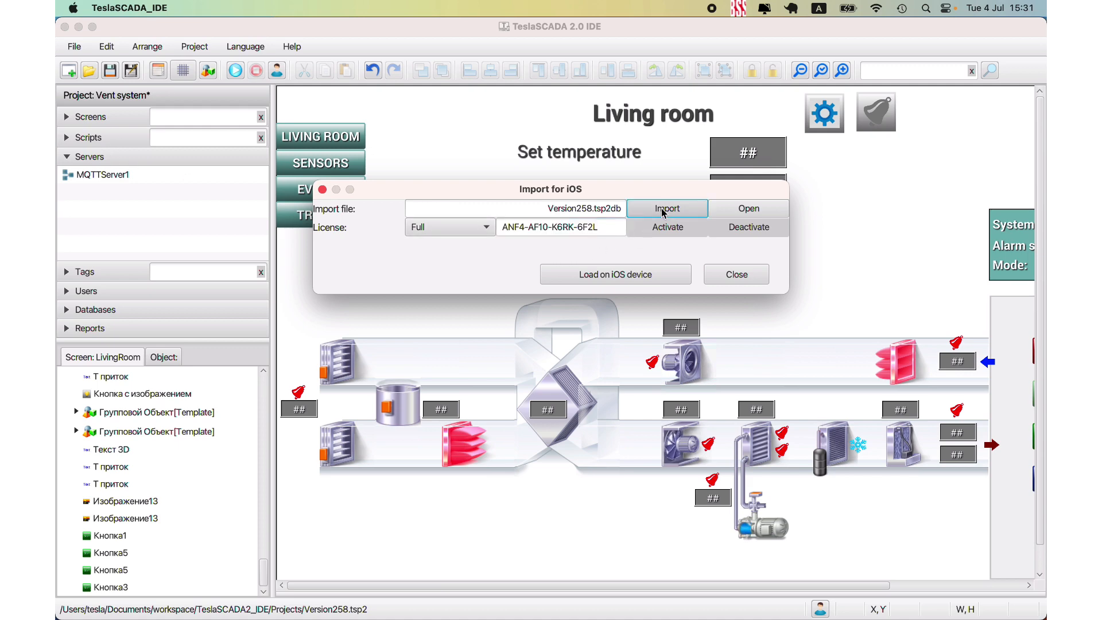
{"action": "left_click", "coordinate": [461, 284]}
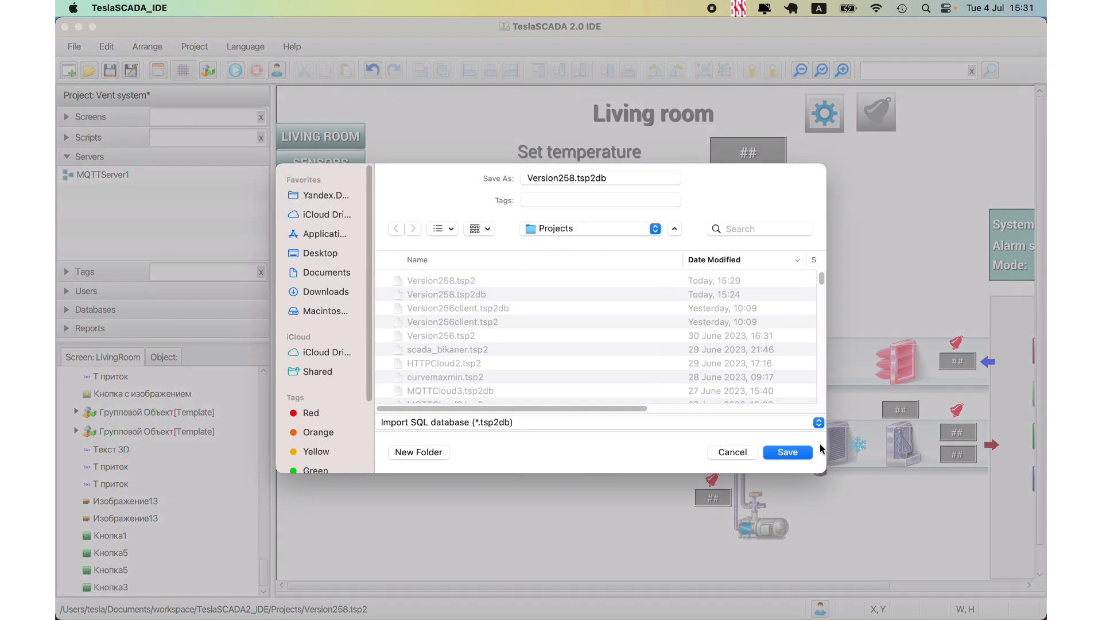
{"action": "left_click", "coordinate": [795, 452]}
{"action": "left_click", "coordinate": [583, 387]}
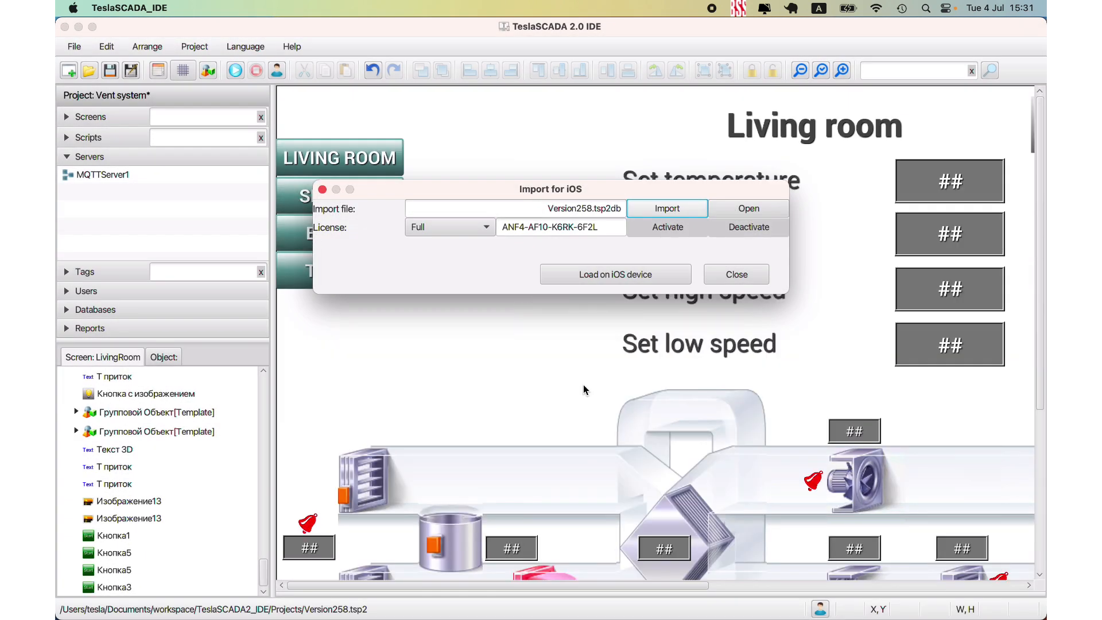
- Load the imported Version258.tsp2db project onto the iPhone11,8 device and close the iOS import dialog
{"action": "left_click", "coordinate": [618, 274]}
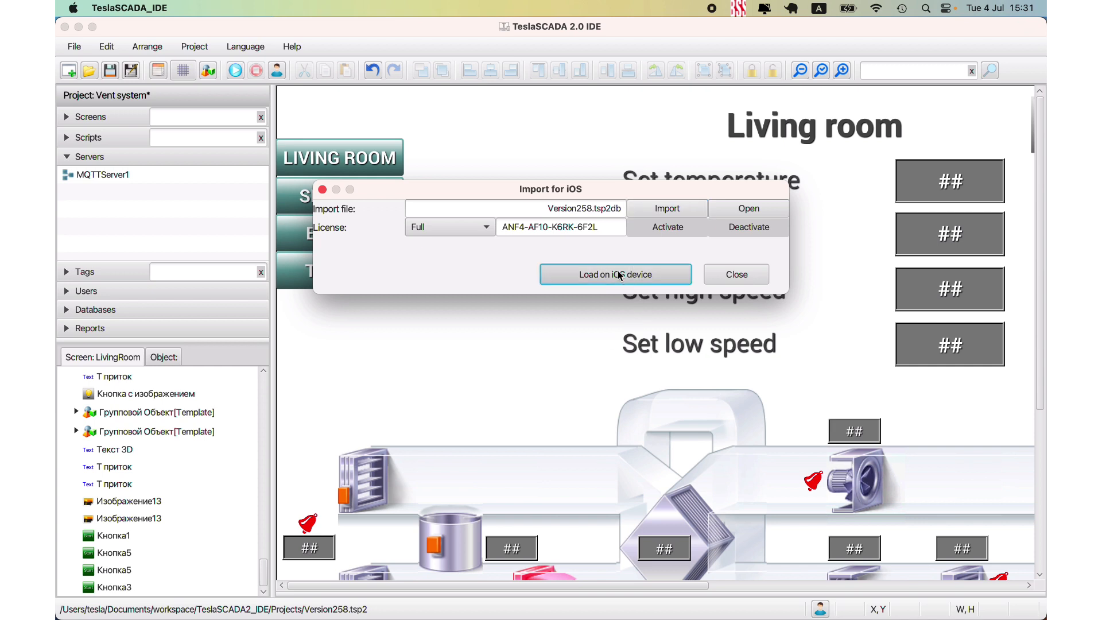
{"action": "left_click", "coordinate": [504, 126]}
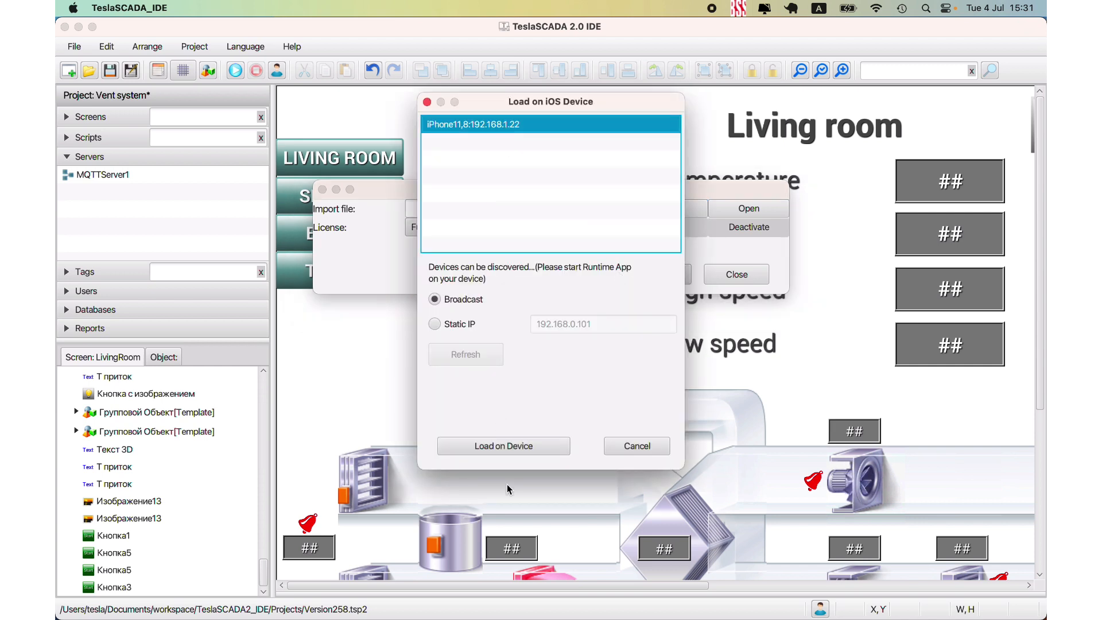
{"action": "left_click", "coordinate": [499, 454]}
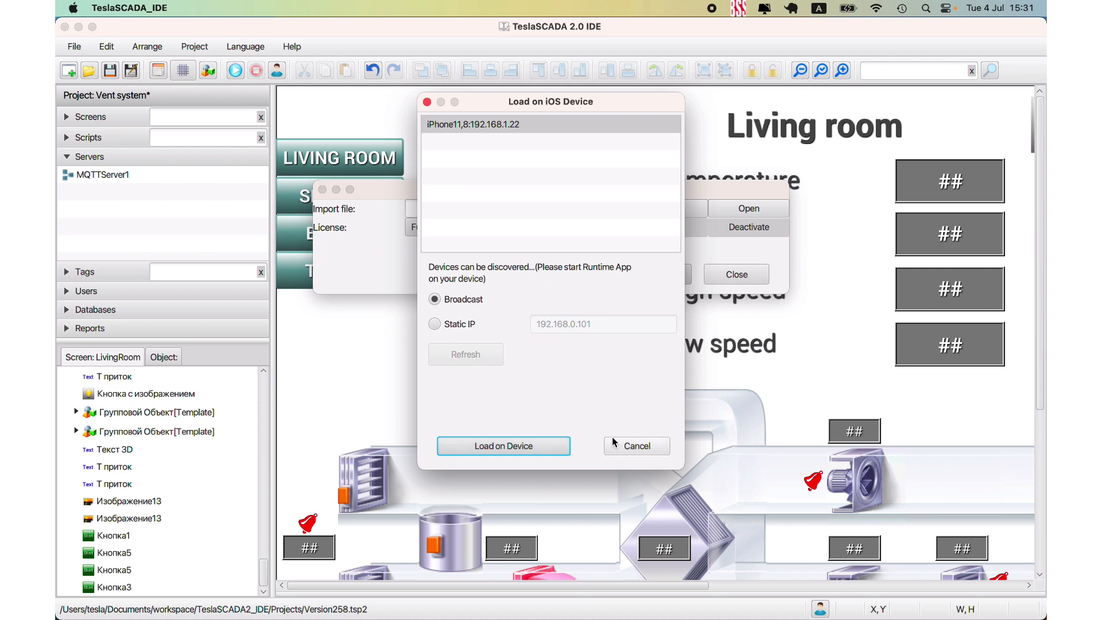
{"action": "left_click", "coordinate": [507, 125]}
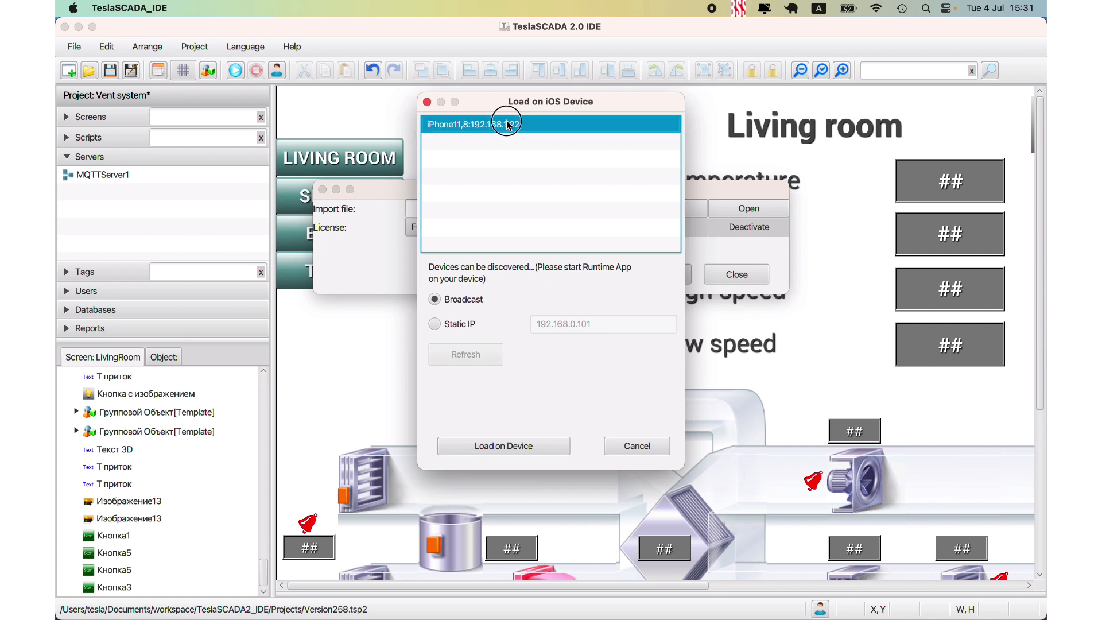
{"action": "left_click", "coordinate": [508, 446]}
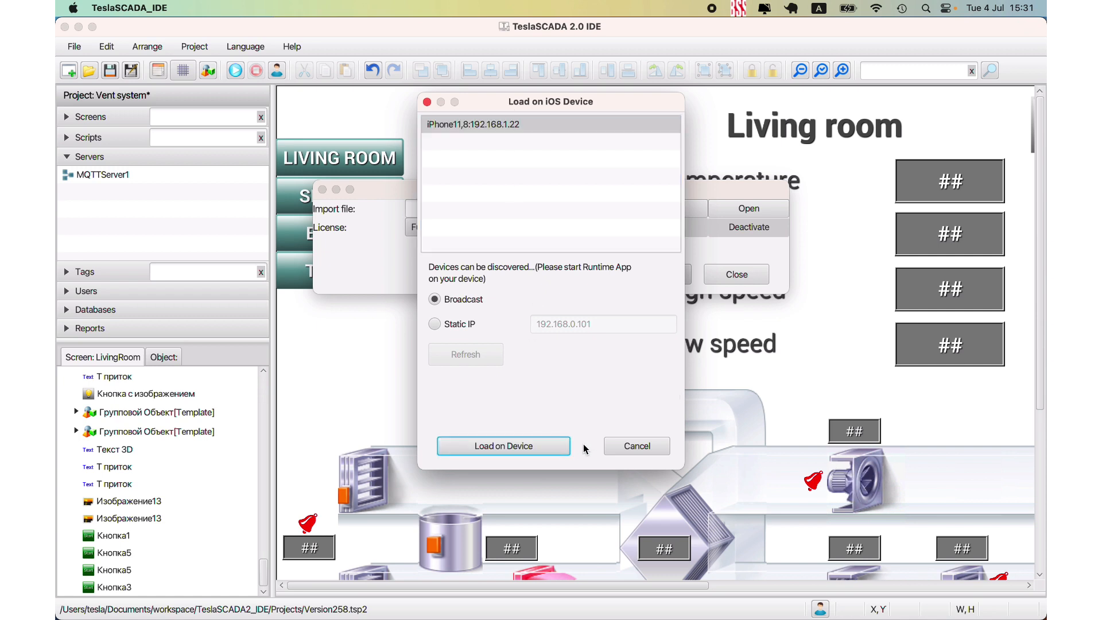
{"action": "left_click", "coordinate": [636, 446]}
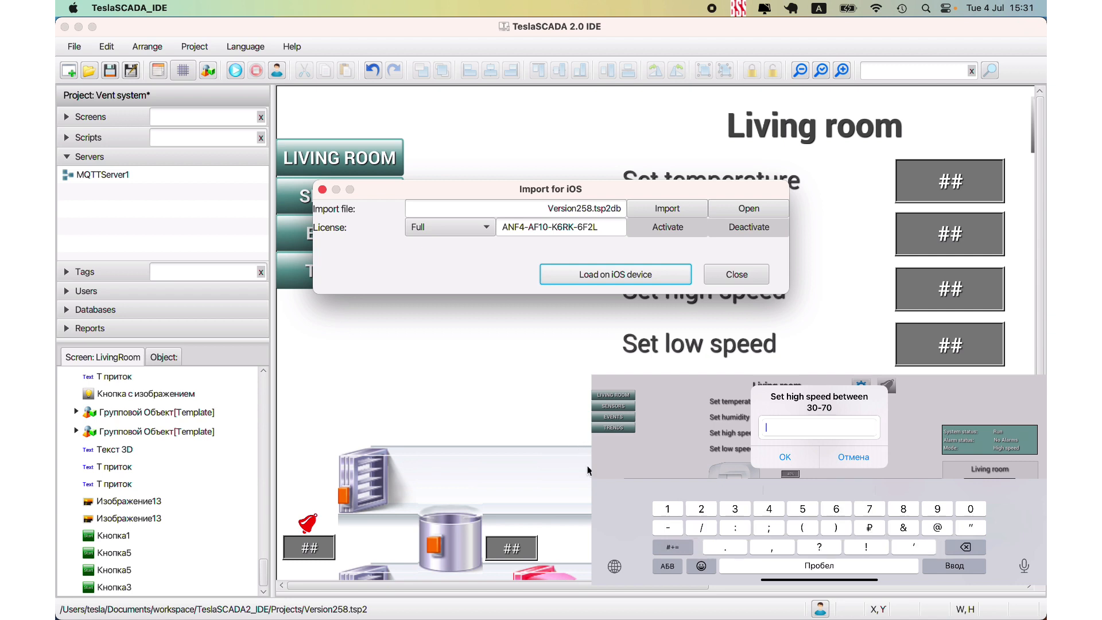
{"action": "mouse_move", "coordinate": [439, 619]}
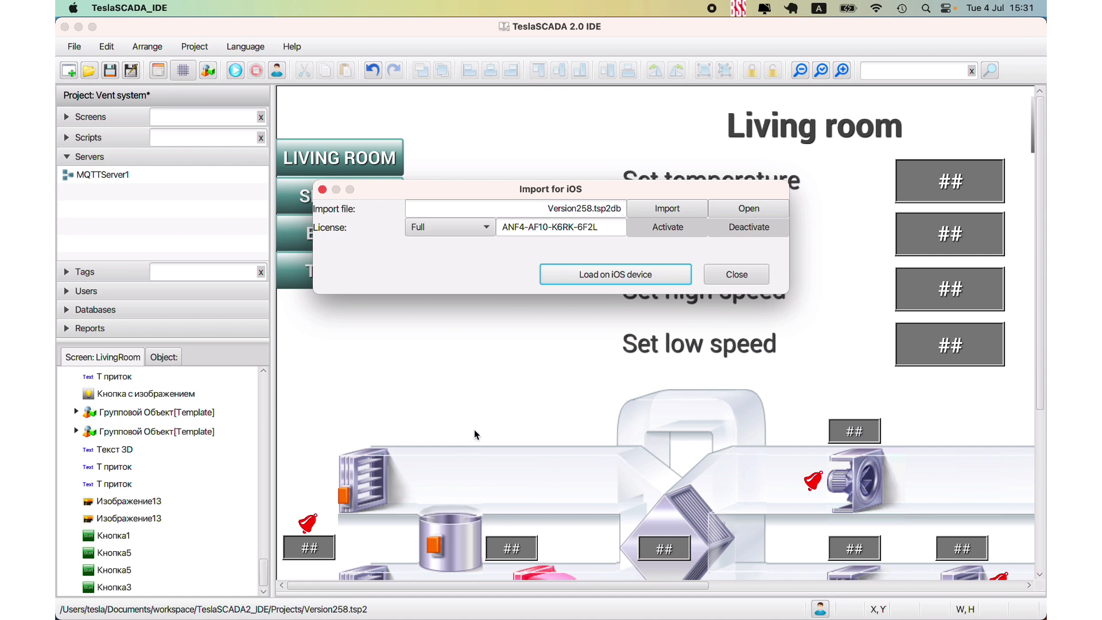
{"action": "left_click", "coordinate": [734, 272]}
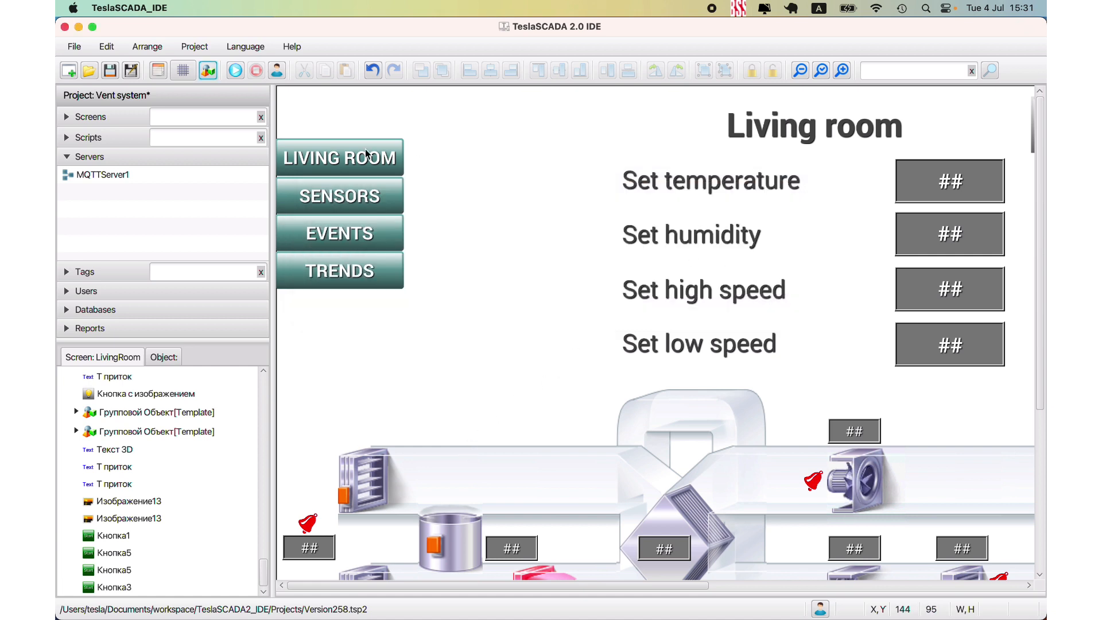
- Review the cloud settings in the Vent system project's properties without changing them
{"action": "left_click", "coordinate": [158, 70]}
{"action": "double_click", "coordinate": [284, 106]}
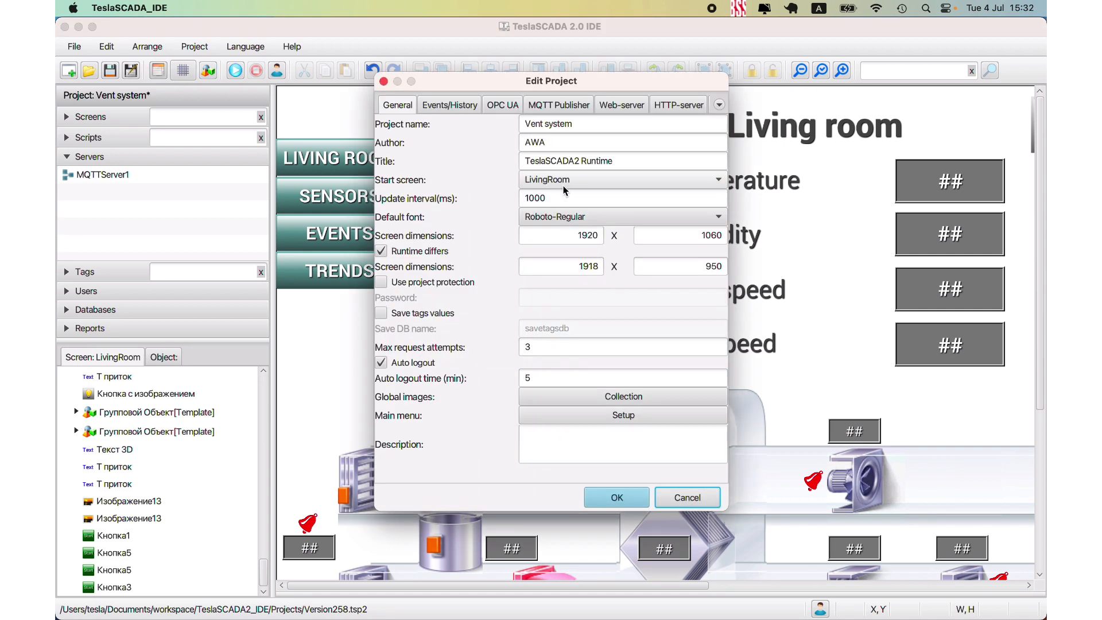
{"action": "left_click", "coordinate": [720, 105]}
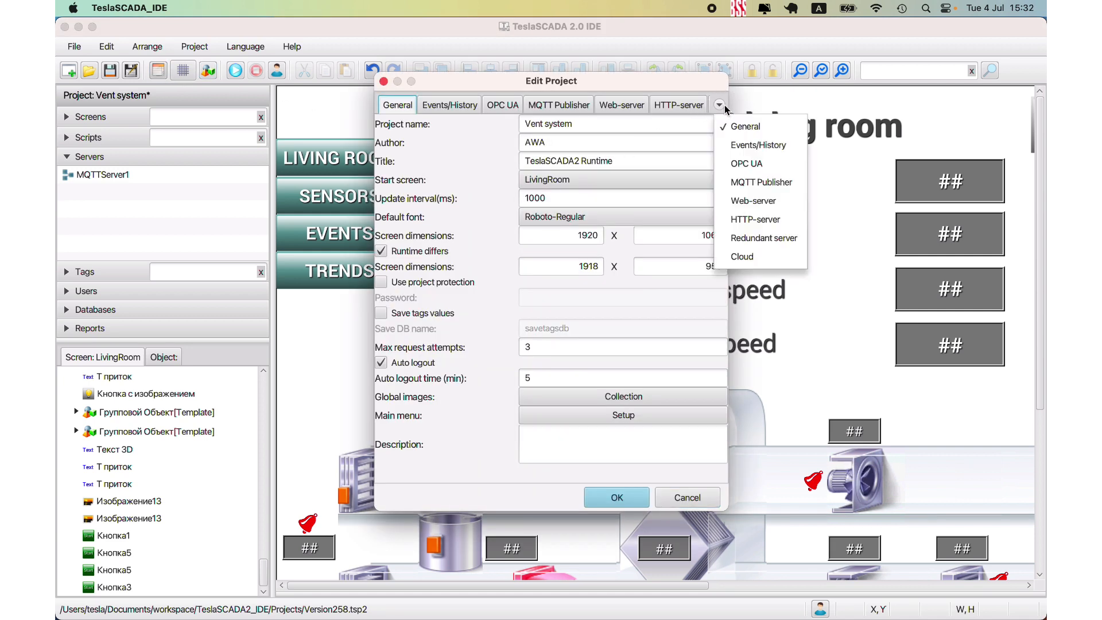
{"action": "left_click", "coordinate": [754, 256]}
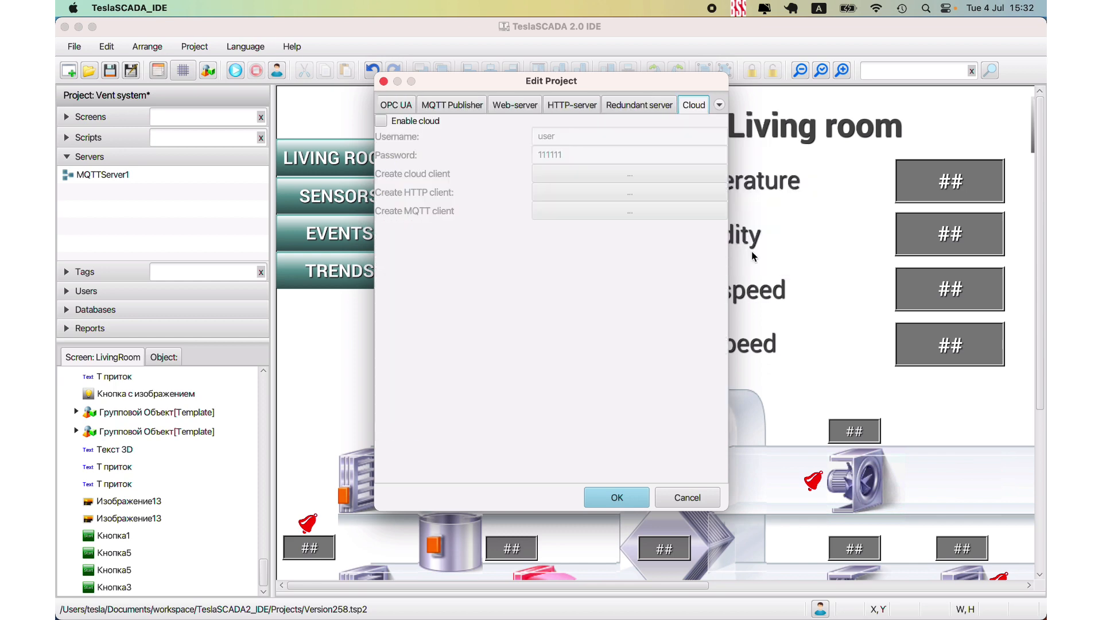
{"action": "left_click", "coordinate": [683, 498]}
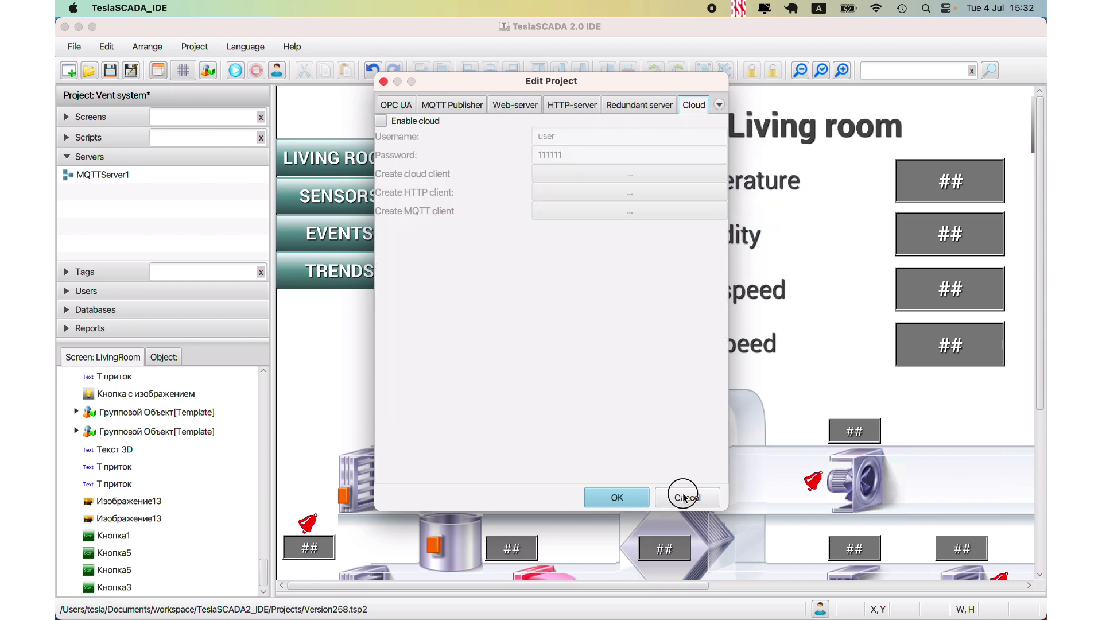
- Switch to MQTTX and review the host, username and password fields in the MQTTBroker connection's settings
{"action": "mouse_move", "coordinate": [215, 610]}
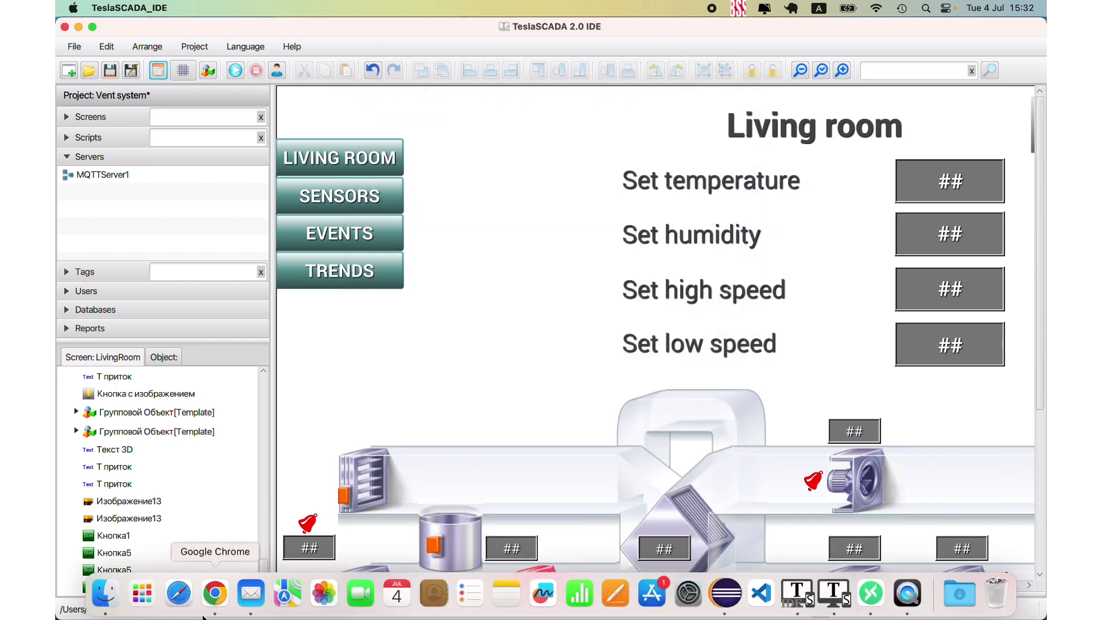
{"action": "left_click", "coordinate": [871, 597]}
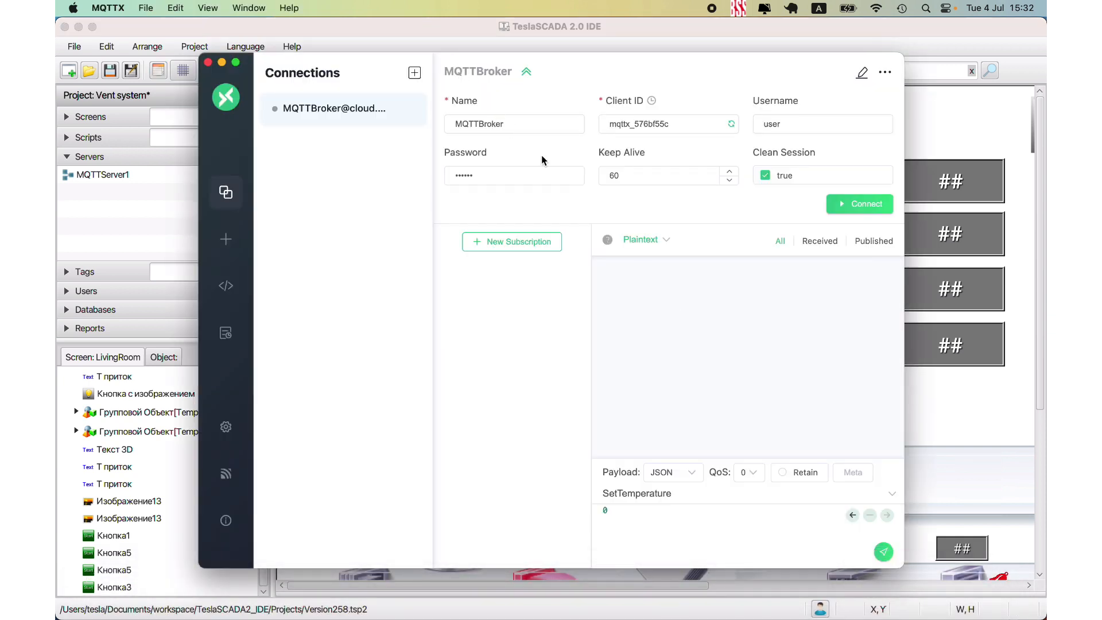
{"action": "left_click", "coordinate": [861, 74]}
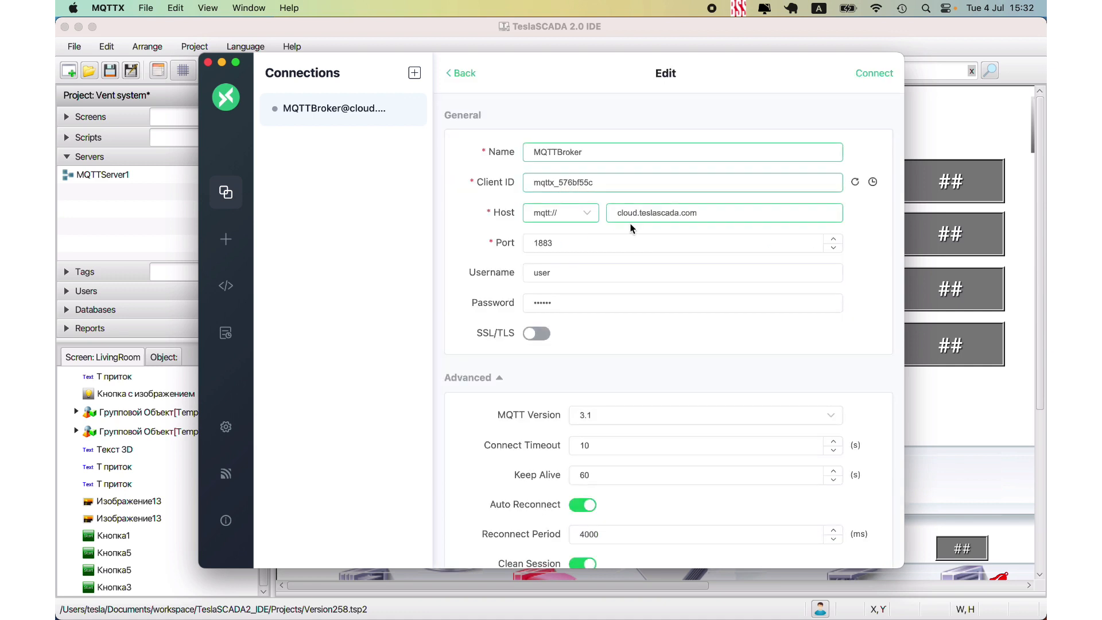
{"action": "left_click_drag", "start_coordinate": [705, 214], "coordinate": [543, 217]}
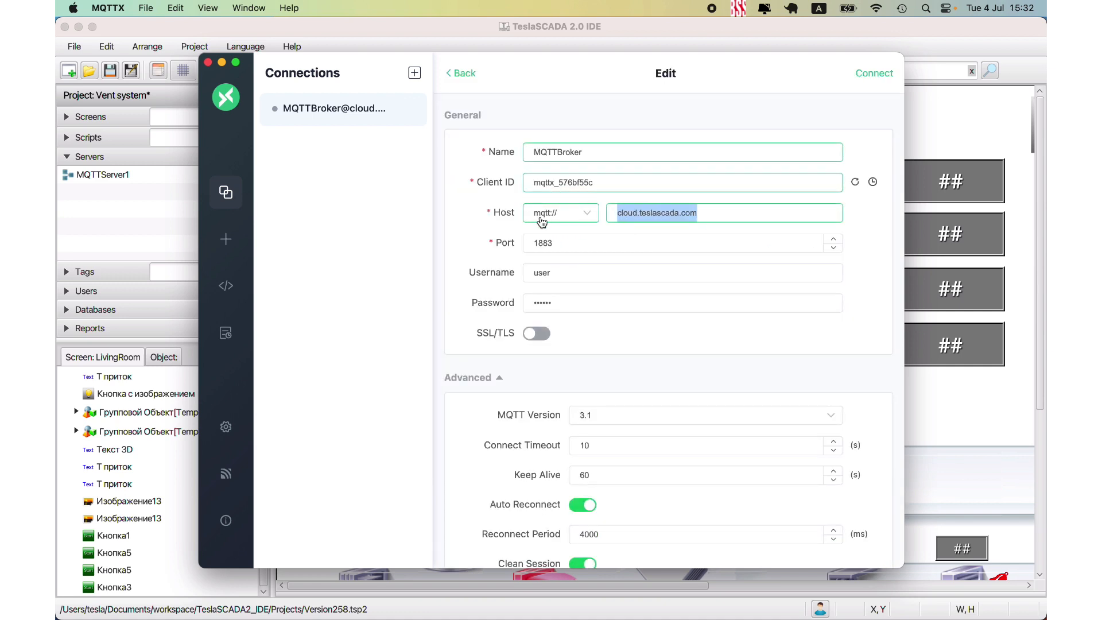
{"action": "left_click_drag", "start_coordinate": [555, 271], "coordinate": [487, 299]}
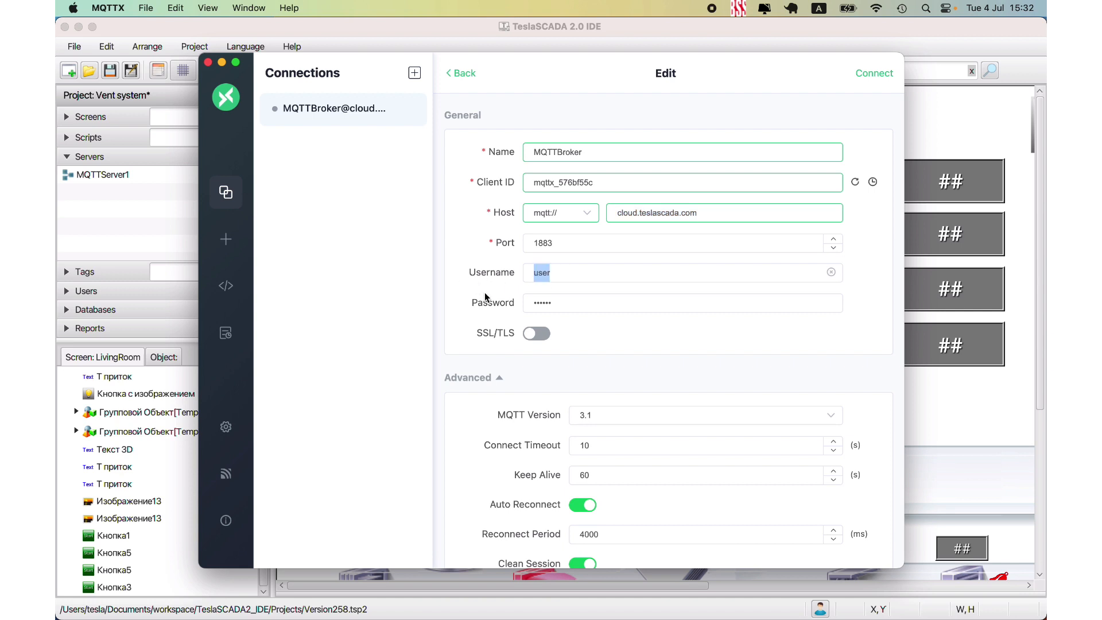
{"action": "left_click_drag", "start_coordinate": [558, 305], "coordinate": [455, 315]}
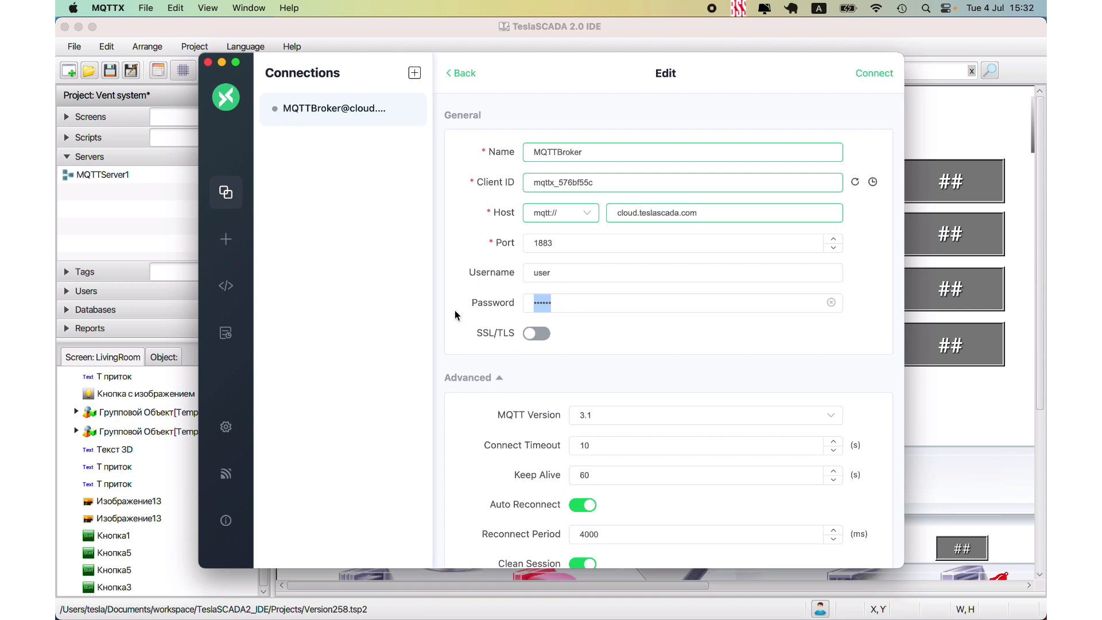
- Connect to the MQTTBroker connection and add a subscription to the topic Temperature with QoS 0
{"action": "left_click", "coordinate": [881, 75]}
{"action": "left_click", "coordinate": [859, 204]}
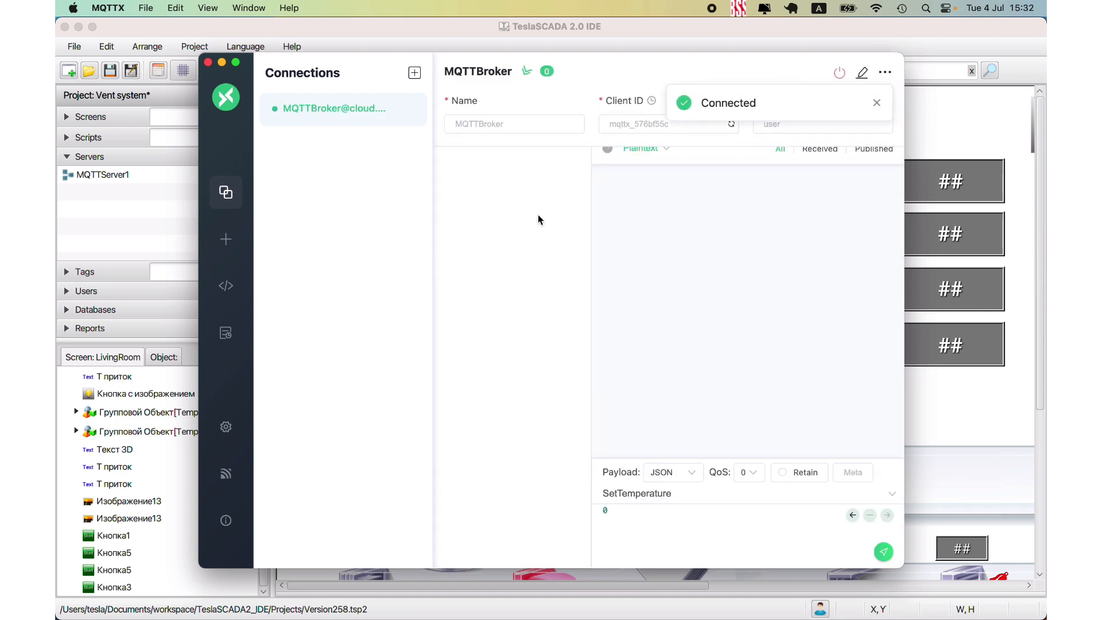
{"action": "left_click", "coordinate": [491, 118]}
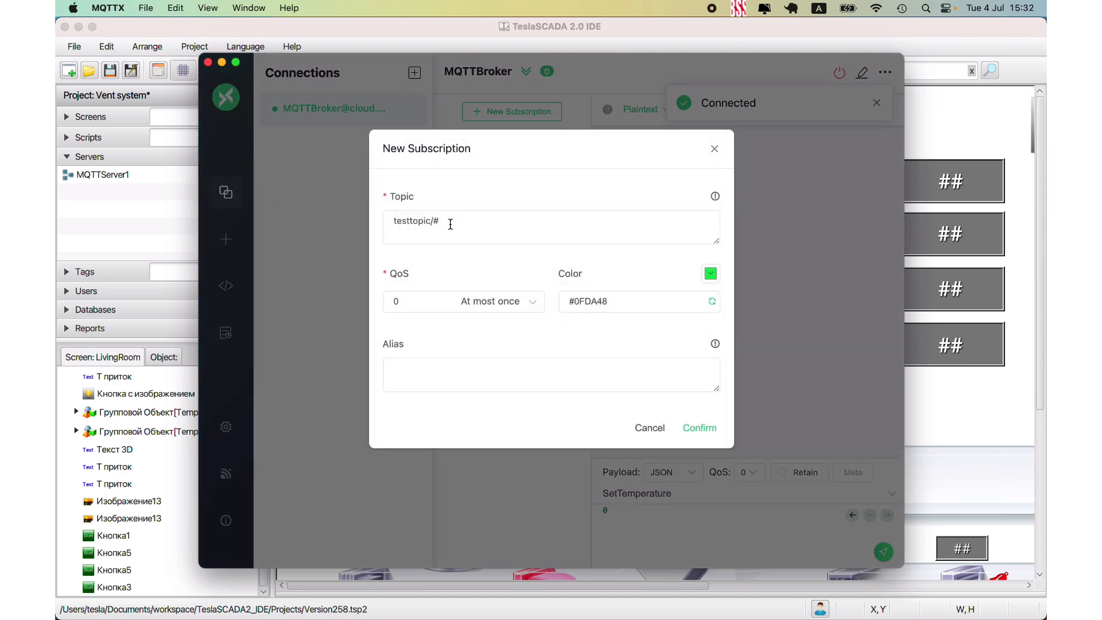
{"action": "left_click_drag", "start_coordinate": [448, 222], "coordinate": [260, 212]}
{"action": "type", "text": "Temperature"}
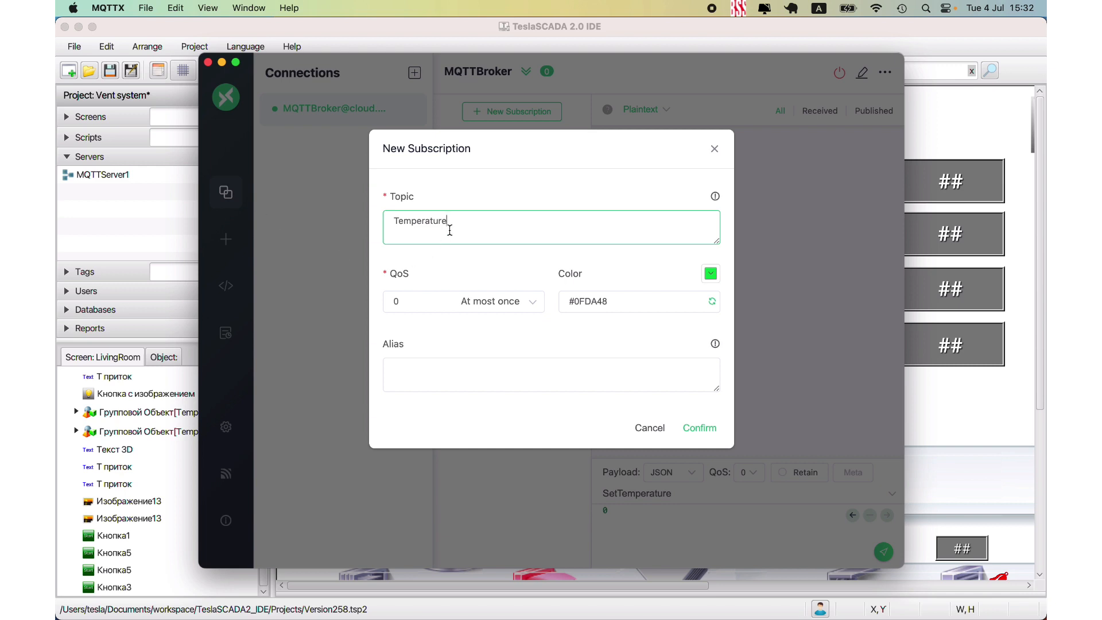
{"action": "left_click", "coordinate": [699, 429]}
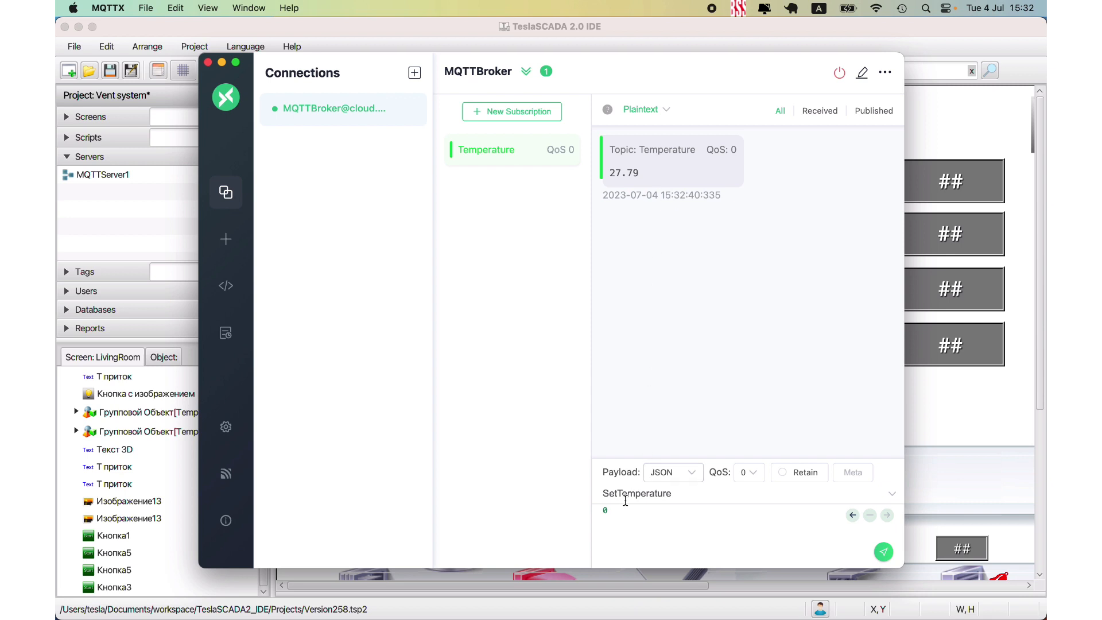
- Publish the payload 20 to the SetTemperature topic
{"action": "left_click_drag", "start_coordinate": [611, 509], "coordinate": [581, 509]}
{"action": "type", "text": "2"}
{"action": "left_click_drag", "start_coordinate": [613, 511], "coordinate": [581, 514]}
{"action": "left_click", "coordinate": [883, 553]}
- Check the set temperature on the Living room screen in TeslaSCADA2 Runtime and in TeslaSCADA Cloud in Chrome
{"action": "mouse_move", "coordinate": [376, 606]}
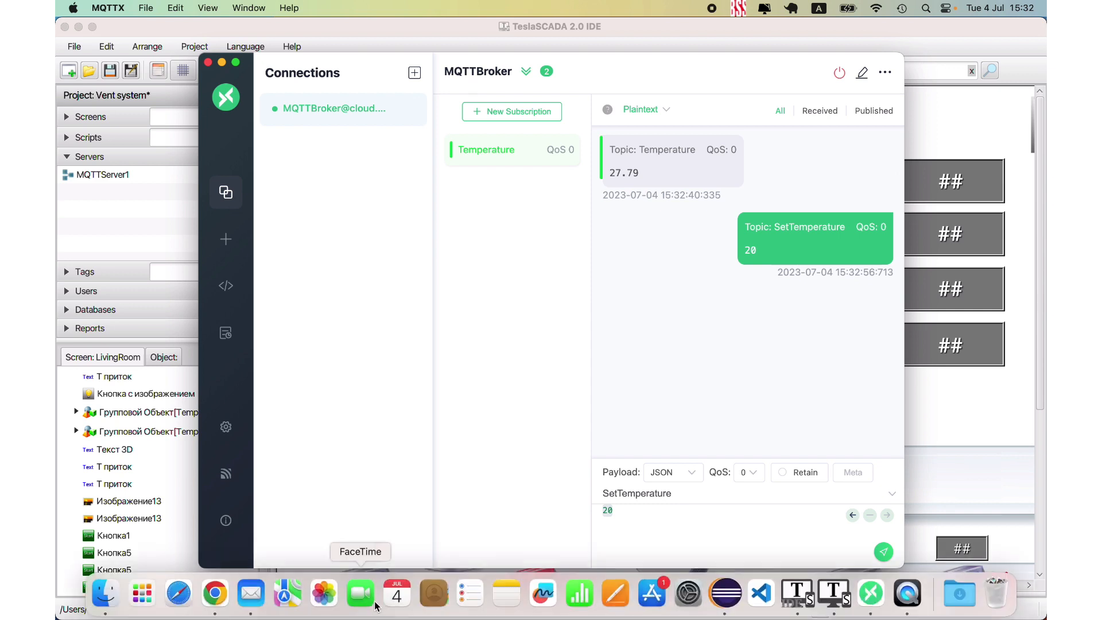
{"action": "left_click", "coordinate": [834, 594]}
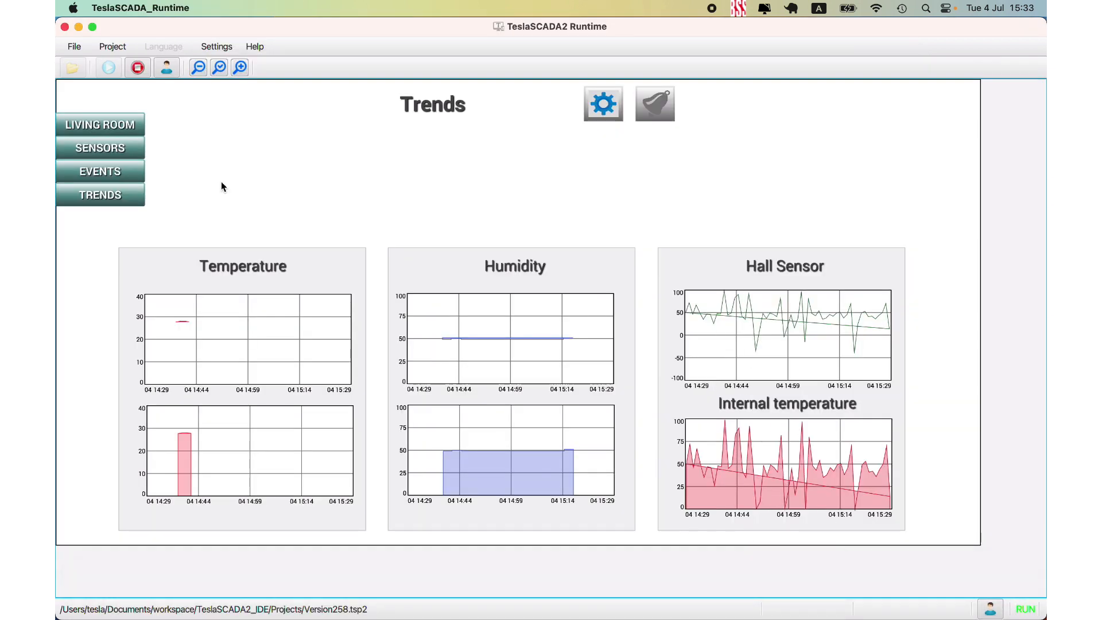
{"action": "left_click", "coordinate": [80, 125]}
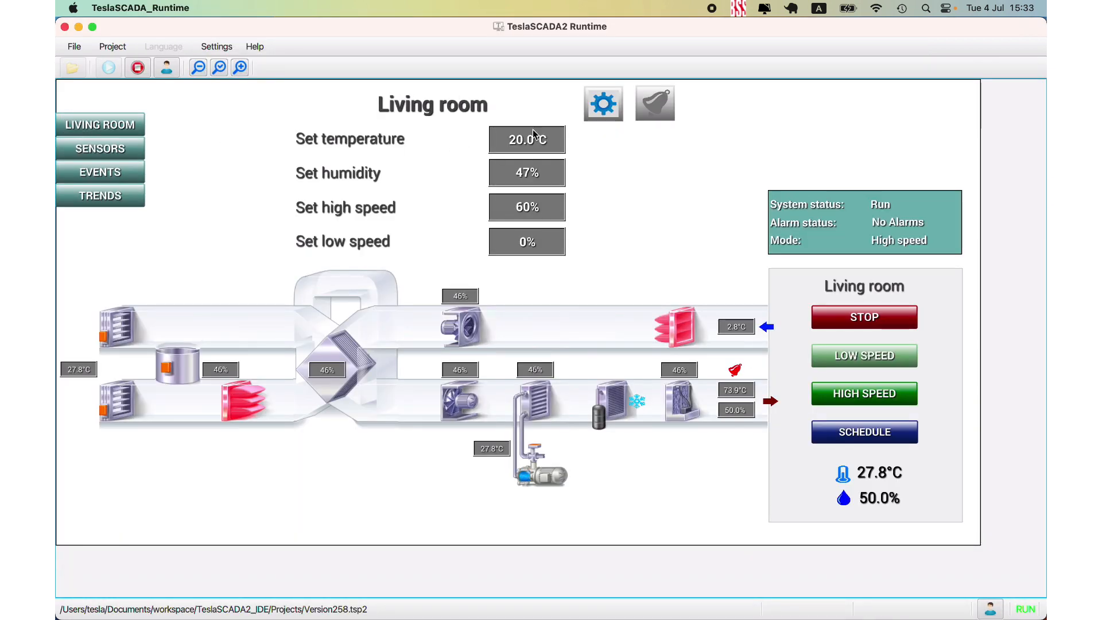
{"action": "mouse_move", "coordinate": [761, 612]}
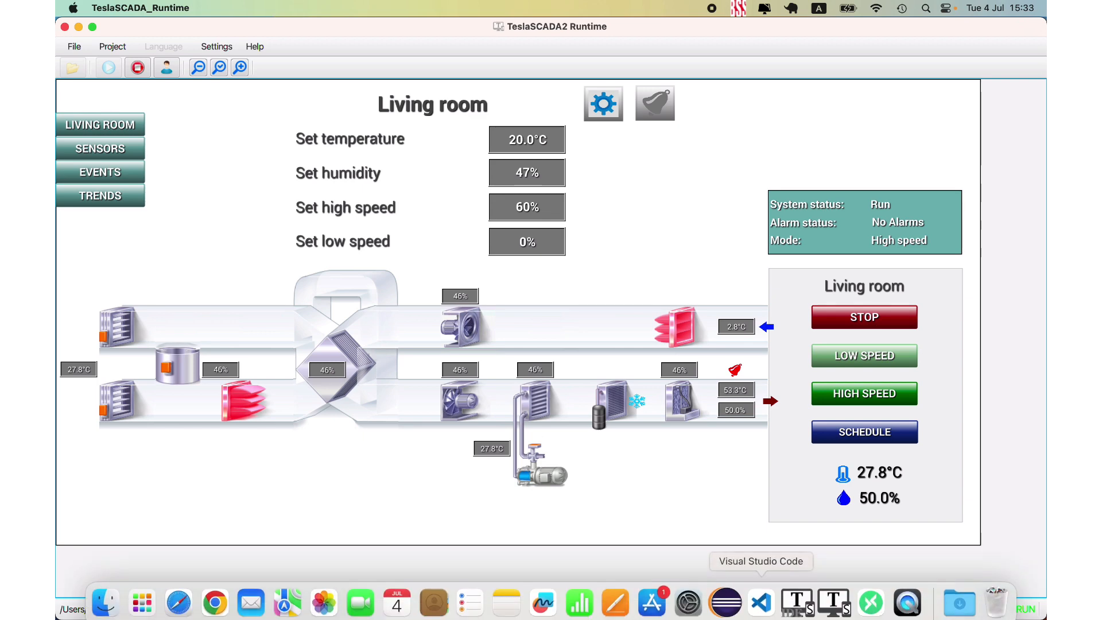
{"action": "left_click", "coordinate": [220, 607]}
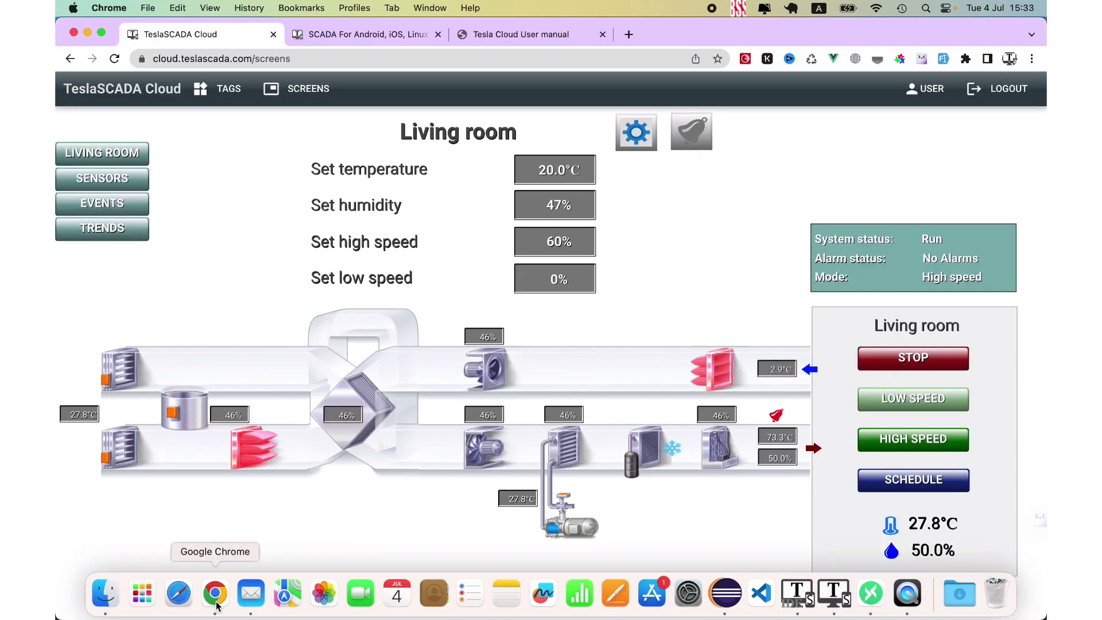
- Copy the keyword teslascadahistory from the Tesla Cloud User manual and set the MQTTX publish topic to teslascadahistory/Temperature
{"action": "left_click", "coordinate": [551, 34]}
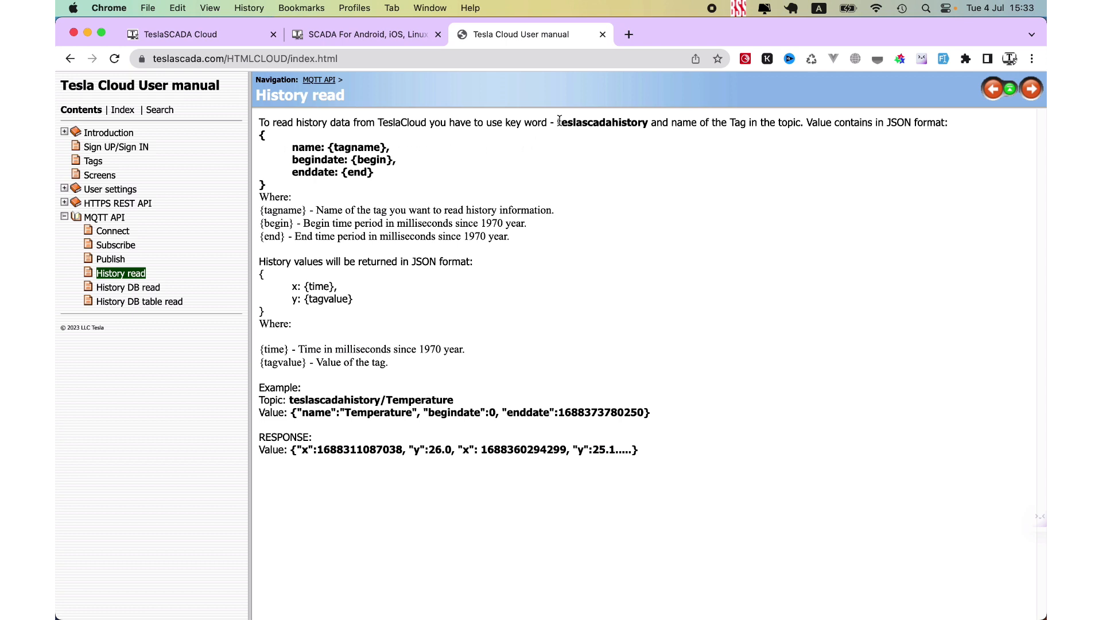
{"action": "left_click_drag", "start_coordinate": [557, 122], "coordinate": [640, 123]}
{"action": "right_click", "coordinate": [640, 124]}
{"action": "left_click", "coordinate": [653, 152]}
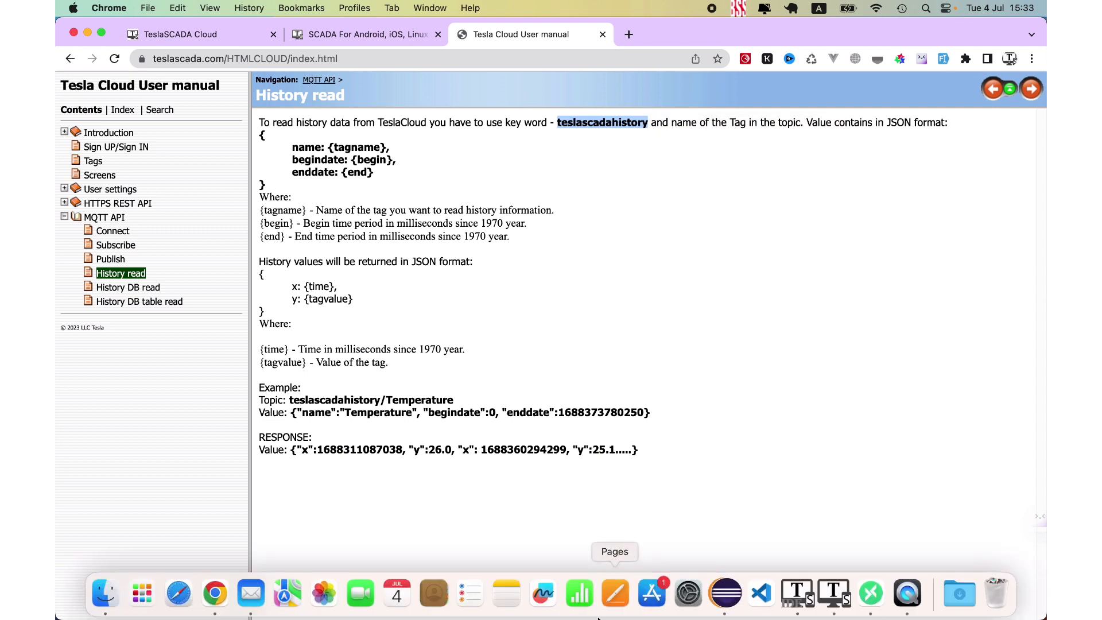
{"action": "left_click", "coordinate": [876, 607]}
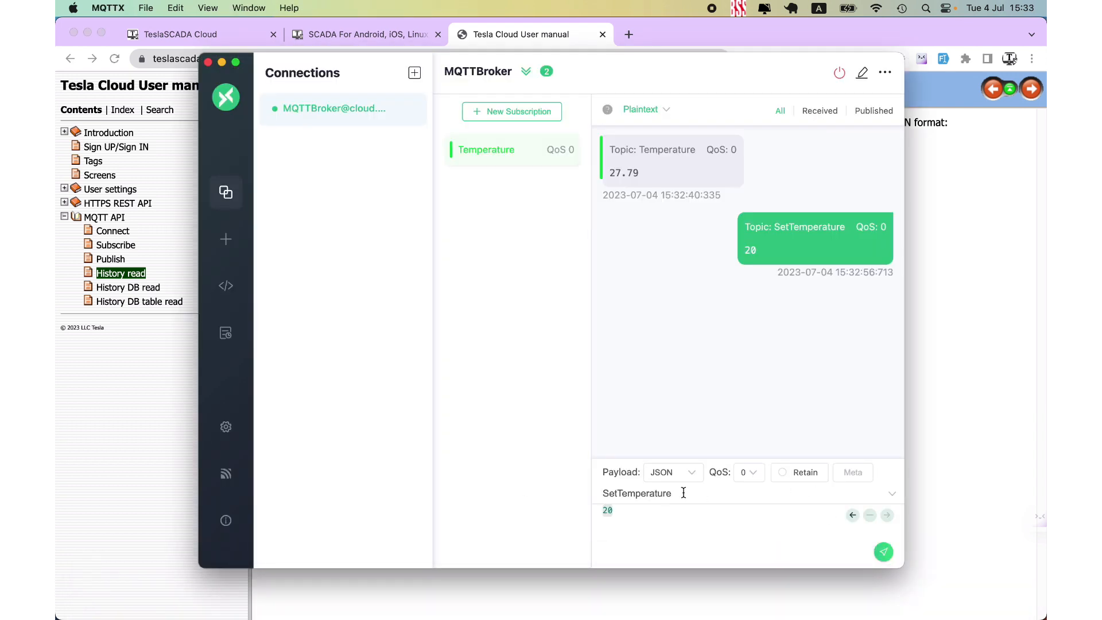
{"action": "left_click_drag", "start_coordinate": [683, 492], "coordinate": [555, 486]}
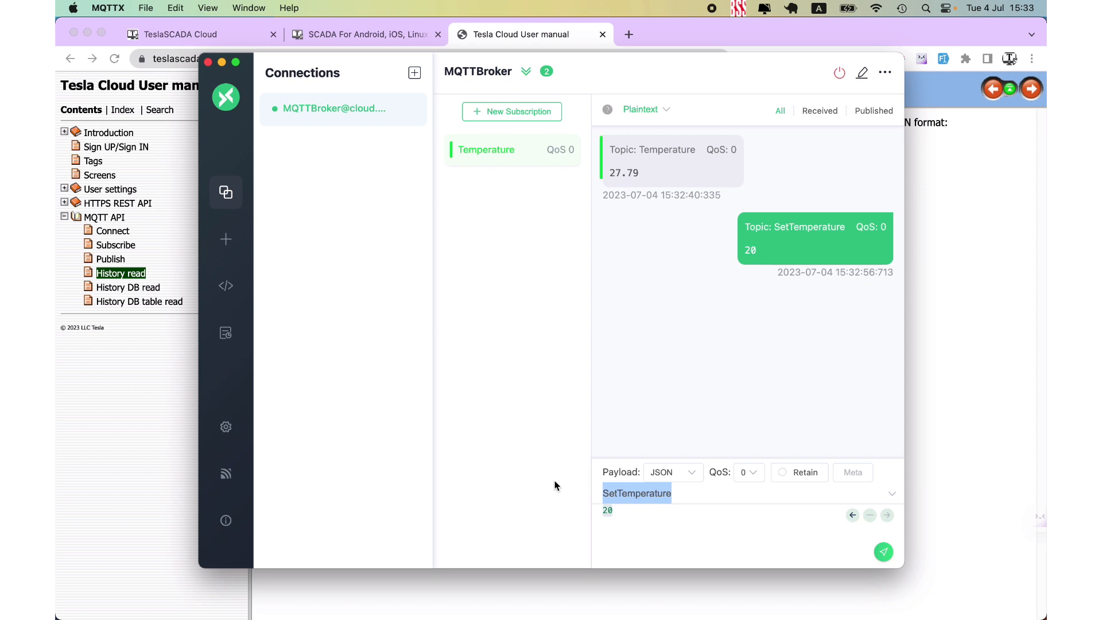
{"action": "key", "text": "super+v"}
{"action": "type", "text": "/"}
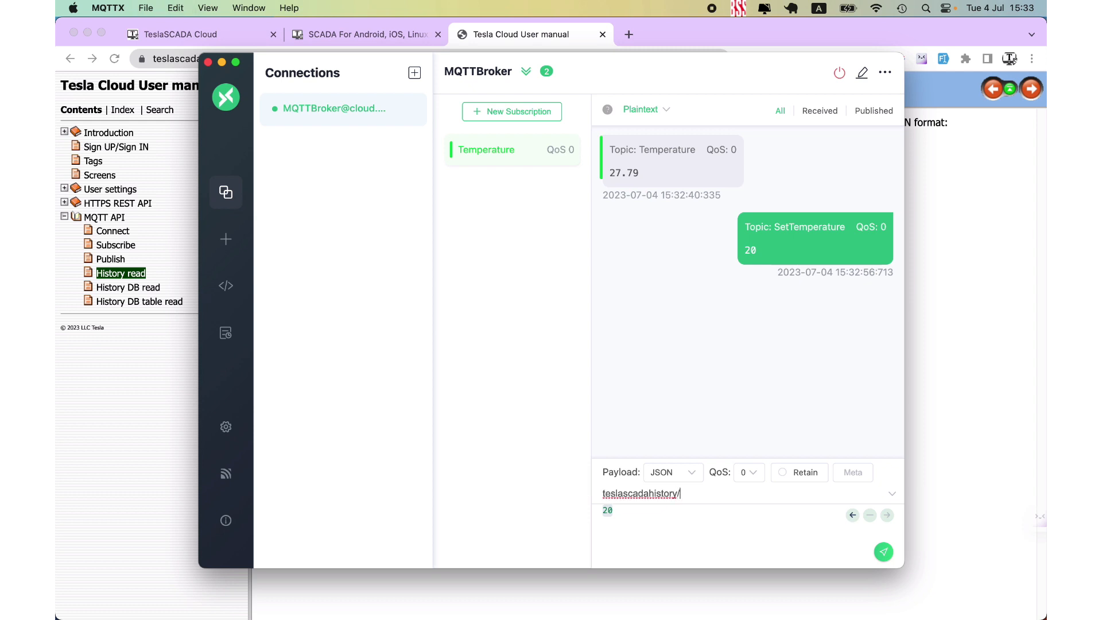
{"action": "type", "text": "Temperature"}
- Copy the history request JSON template from the manual in Chrome and replace the MQTTX payload with it
{"action": "mouse_move", "coordinate": [433, 597]}
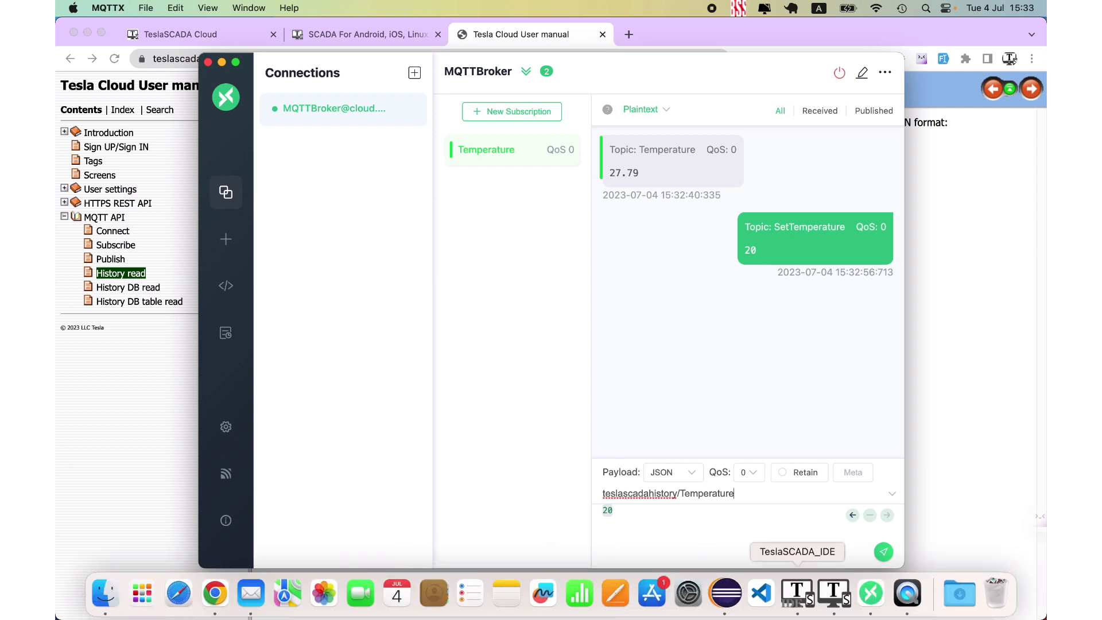
{"action": "left_click", "coordinate": [213, 600]}
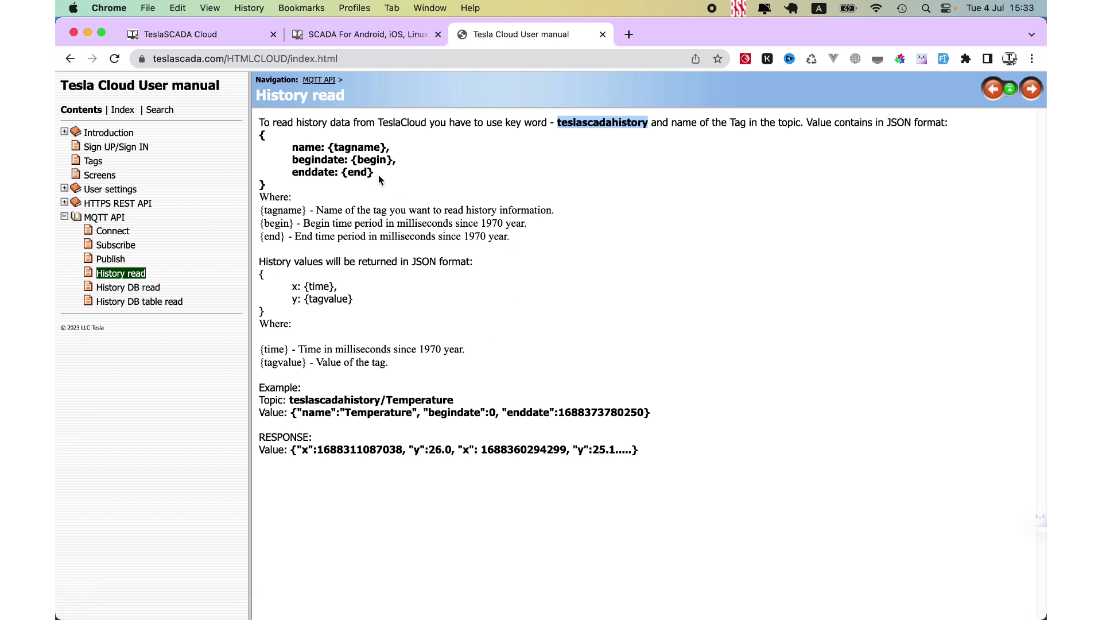
{"action": "left_click_drag", "start_coordinate": [262, 133], "coordinate": [305, 179]}
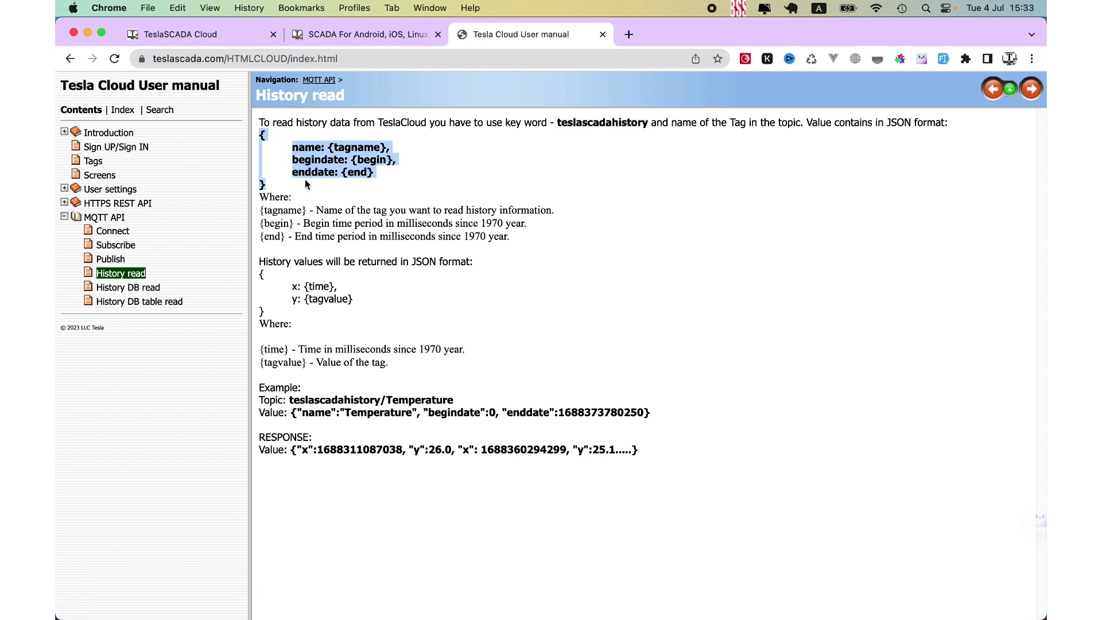
{"action": "right_click", "coordinate": [322, 163]}
{"action": "left_click", "coordinate": [353, 196]}
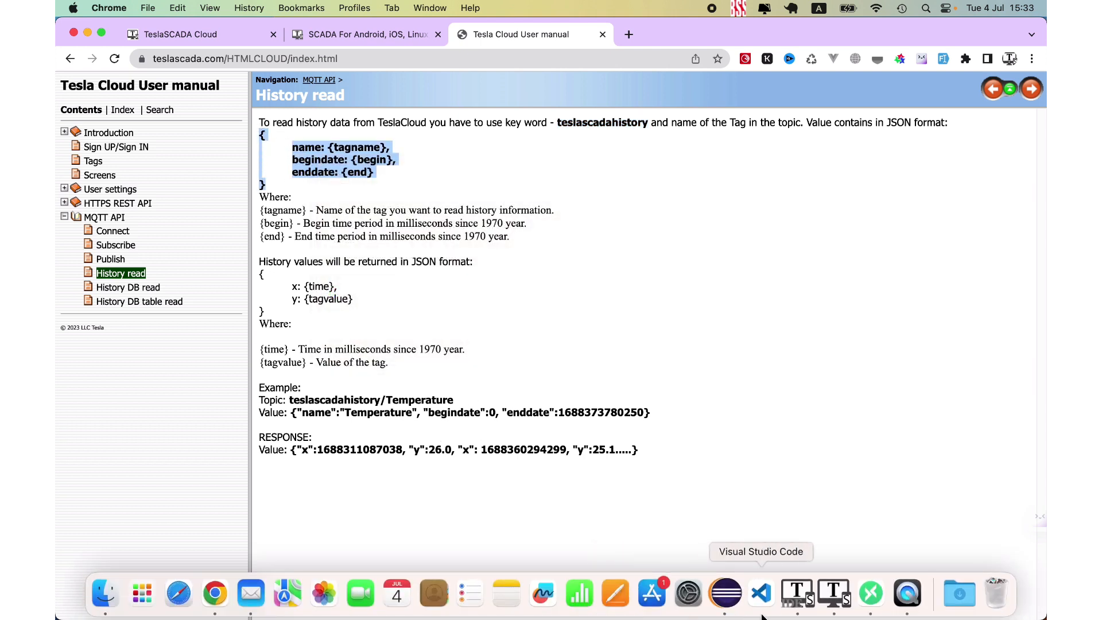
{"action": "left_click", "coordinate": [871, 593]}
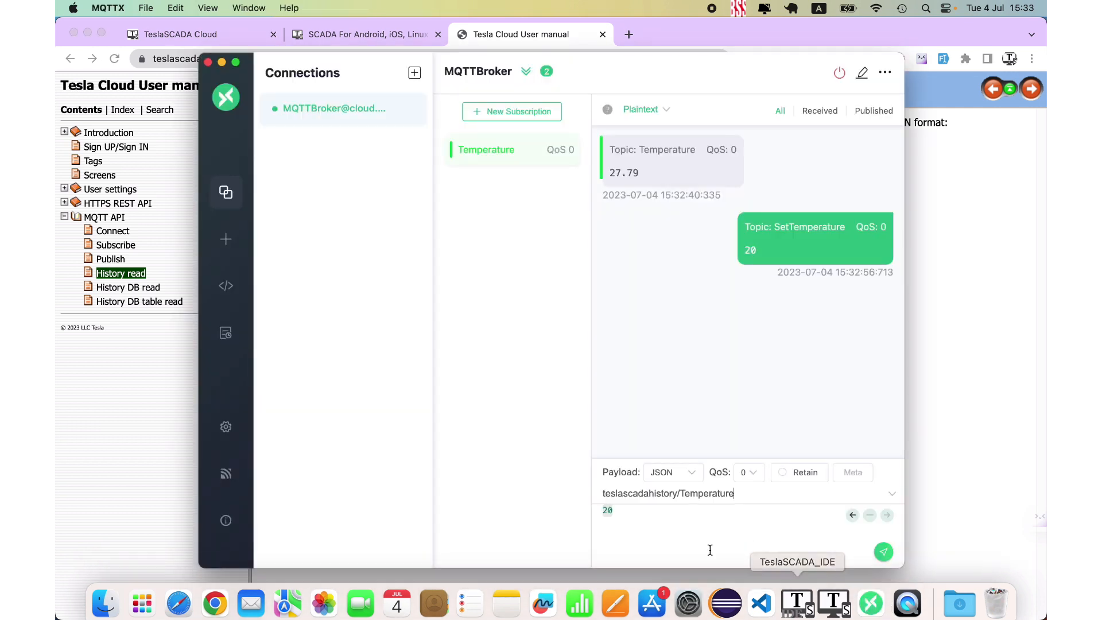
{"action": "left_click", "coordinate": [644, 524]}
{"action": "key", "text": "super+a"}
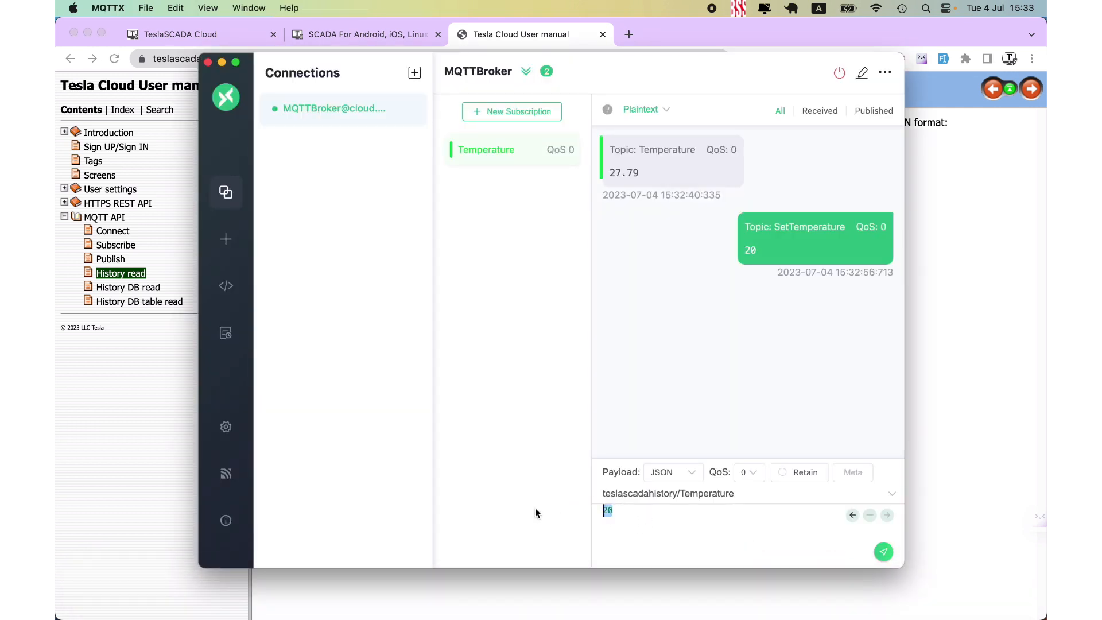
{"action": "key", "text": "super+v"}
- Replace the {tagname} placeholder in the payload with Temperature
{"action": "scroll", "coordinate": [718, 539], "scroll_direction": "up", "scroll_amount": 3}
{"action": "scroll", "coordinate": [718, 539], "scroll_direction": "down", "scroll_amount": 3}
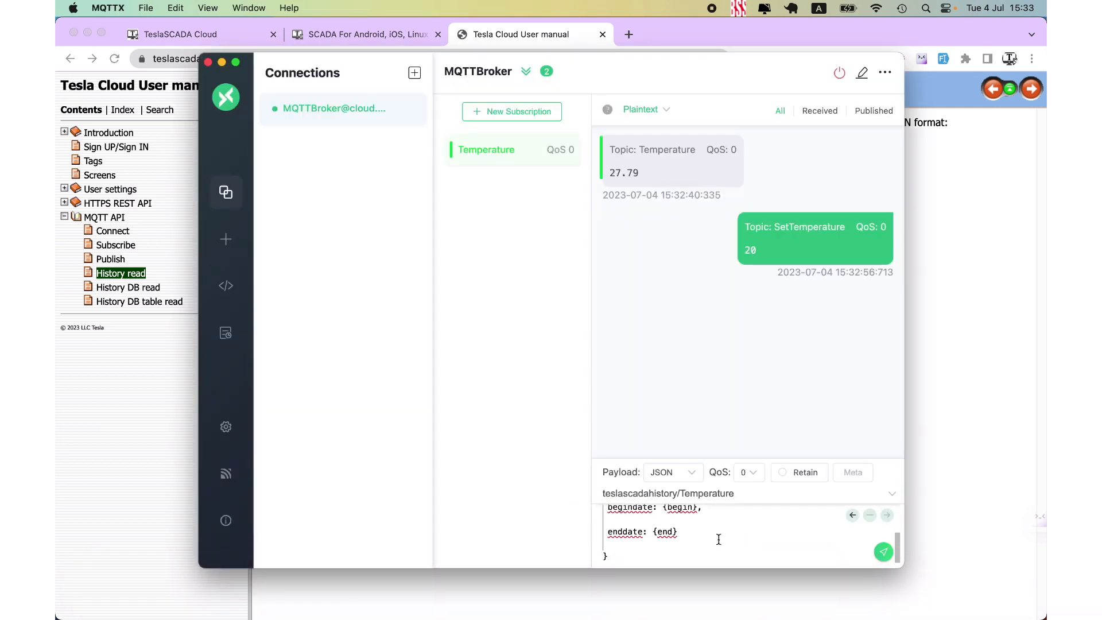
{"action": "scroll", "coordinate": [718, 539], "scroll_direction": "up", "scroll_amount": 3}
{"action": "left_click_drag", "start_coordinate": [684, 535], "coordinate": [645, 537]}
{"action": "type", "text": "Temperature"}
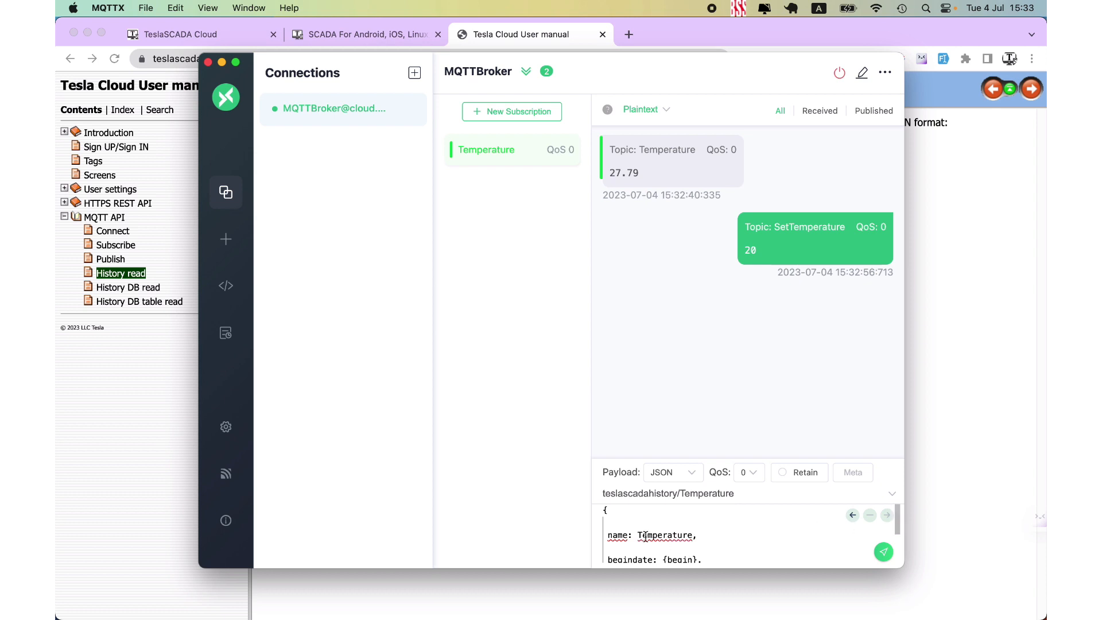
- Enclose the name key in double quotes and join its line to the opening brace
{"action": "left_click", "coordinate": [609, 536]}
{"action": "type", "text": "\"name"}
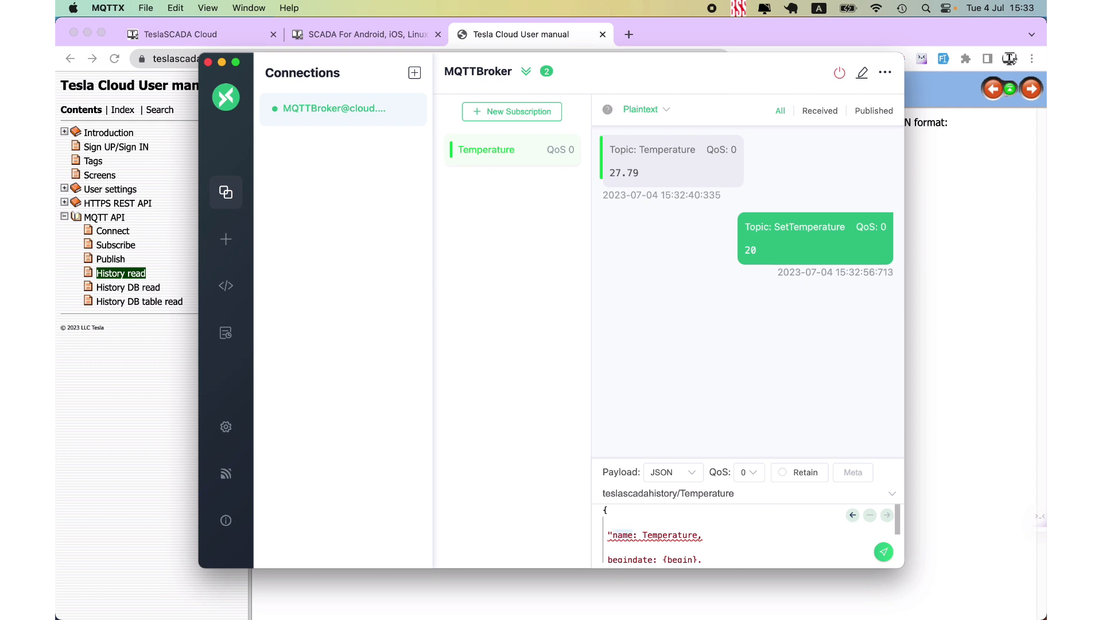
{"action": "type", "text": "\""}
{"action": "key", "text": "Down"}
{"action": "key", "text": "Left"}
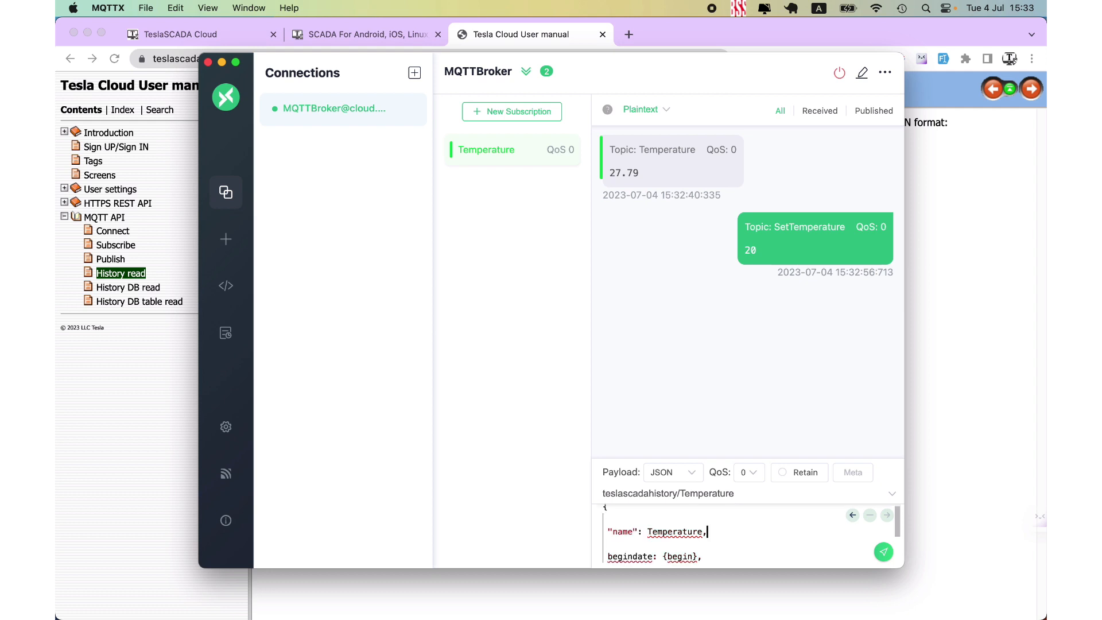
{"action": "key", "text": "Left"}
{"action": "left_click", "coordinate": [607, 531]}
{"action": "key", "text": "BackSpace"}
{"action": "key", "text": "BackSpace"}
{"action": "key", "text": "BackSpace"}
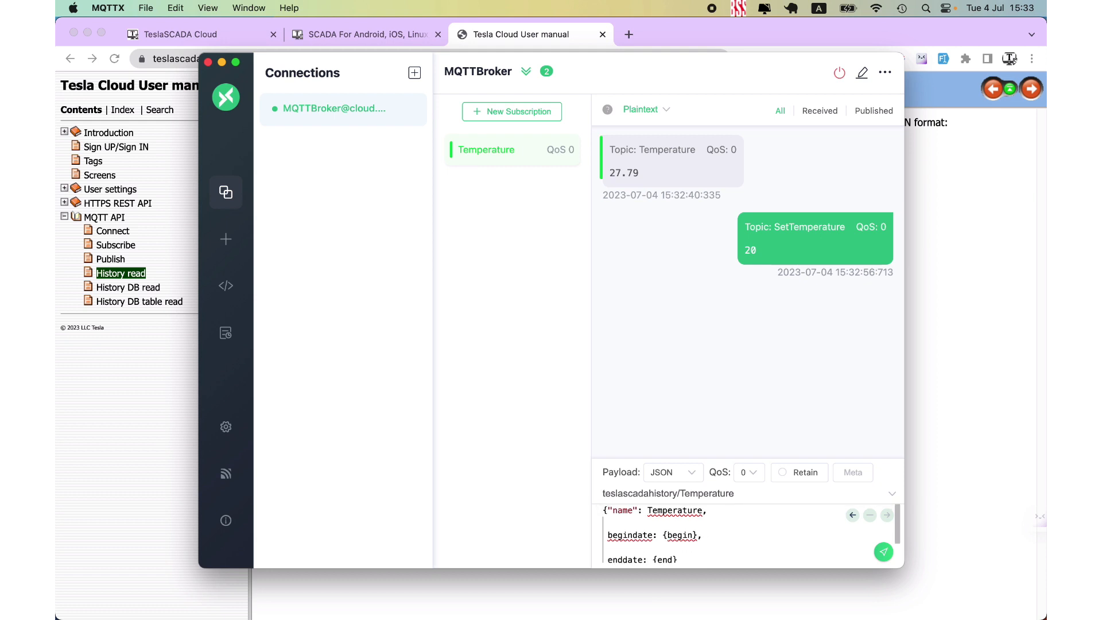
- Enclose the Temperature value in double quotes and join the begindate line to the end of its line
{"action": "left_click", "coordinate": [646, 511]}
{"action": "type", "text": "\": "}
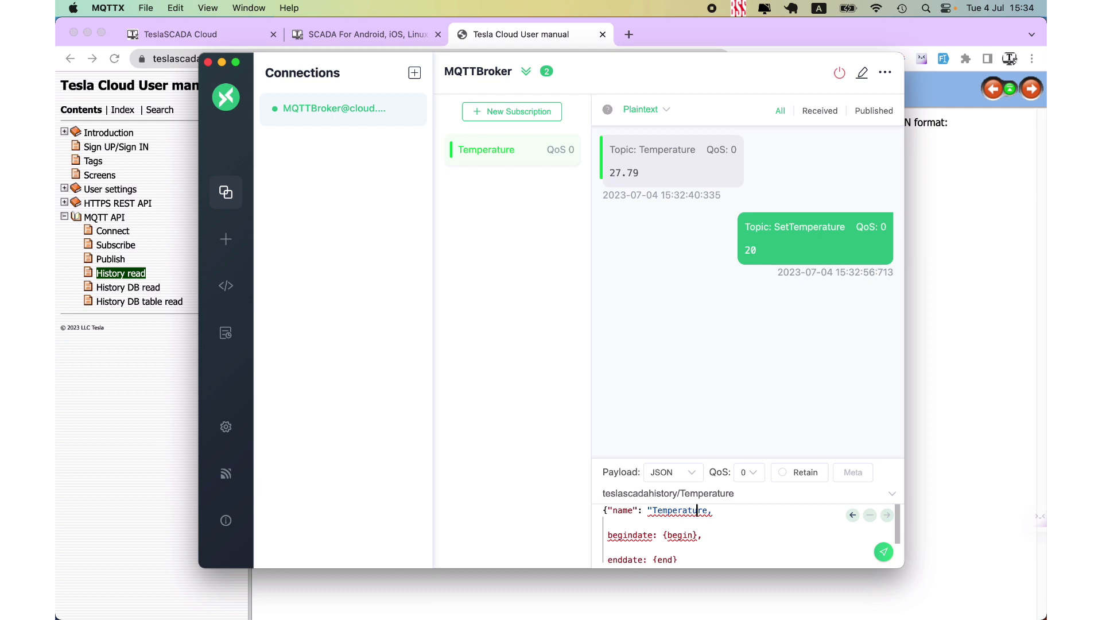
{"action": "type", "text": "\""}
{"action": "left_click", "coordinate": [609, 535]}
{"action": "key", "text": "BackSpace"}
{"action": "key", "text": "BackSpace"}
{"action": "key", "text": "BackSpace"}
{"action": "key", "text": "BackSpace"}
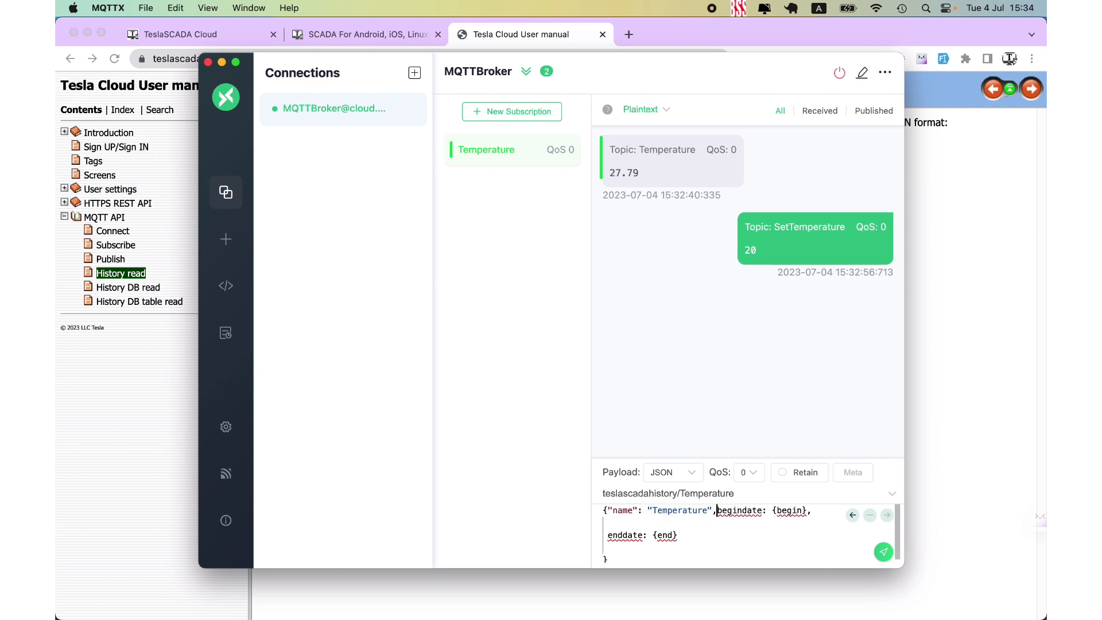
{"action": "type", "text": "\""}
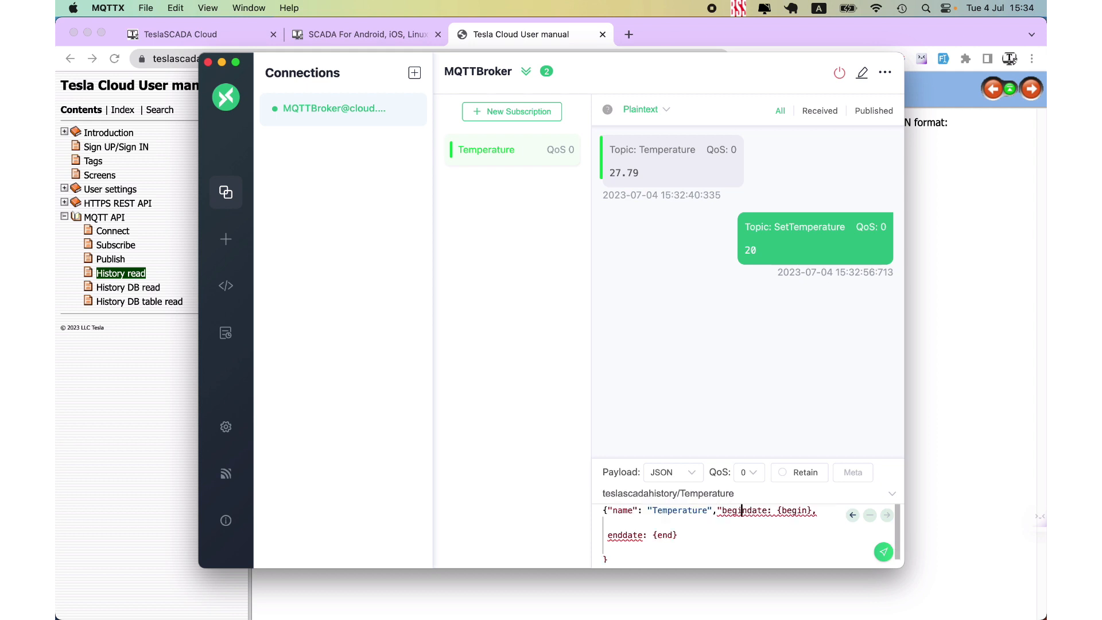
- Enclose the begindate key in double quotes and set its value to 0
{"action": "left_click", "coordinate": [767, 510]}
{"action": "type", "text": "\""}
{"action": "key", "text": "Right"}
{"action": "key", "text": "Right"}
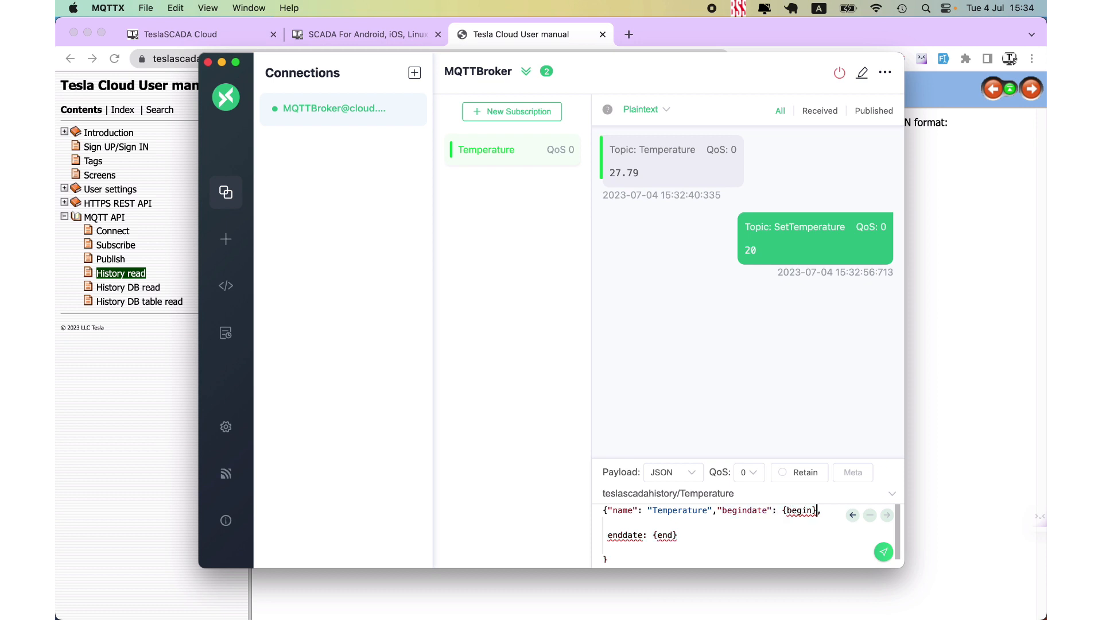
{"action": "key", "text": "BackSpace"}
{"action": "key", "text": "BackSpace"}
{"action": "key", "text": "BackSpace"}
{"action": "key", "text": "BackSpace"}
{"action": "key", "text": "BackSpace"}
{"action": "key", "text": "BackSpace"}
{"action": "key", "text": "BackSpace"}
{"action": "type", "text": "0"}
- Enclose the enddate key in double quotes and join its line to the first line of the payload
{"action": "left_click", "coordinate": [607, 535]}
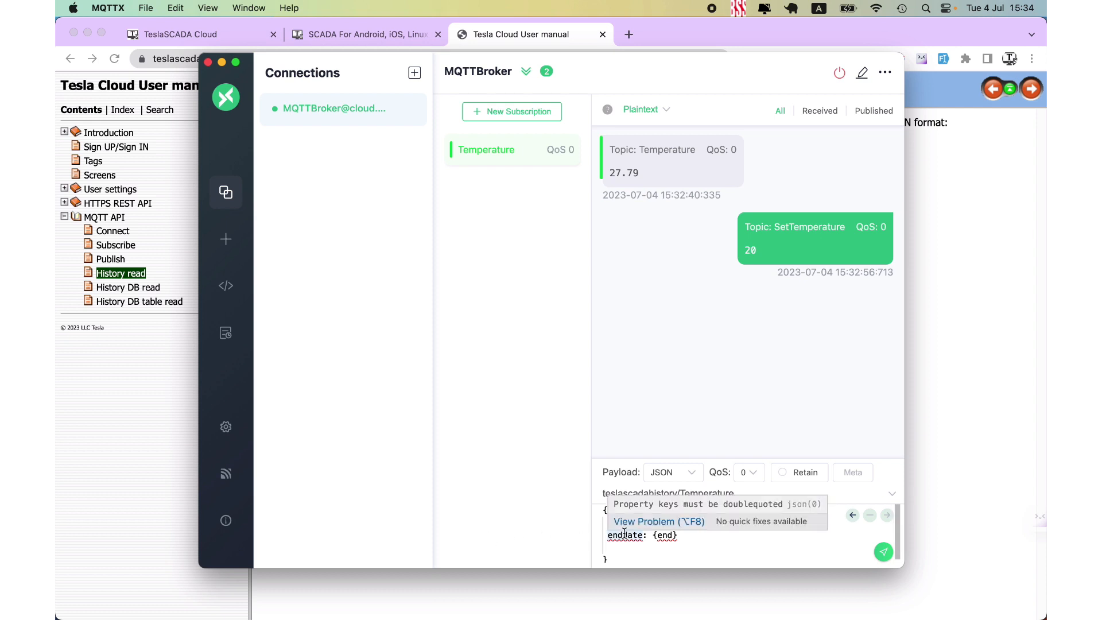
{"action": "type", "text": "\""}
{"action": "left_click", "coordinate": [647, 535]}
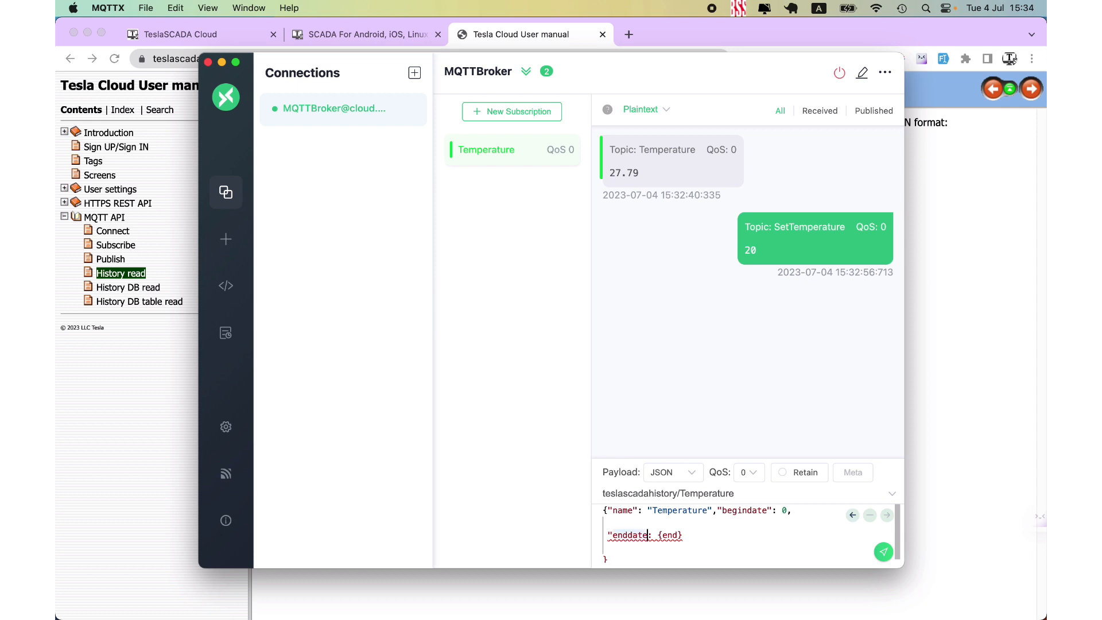
{"action": "type", "text": "\""}
{"action": "key", "text": "Down"}
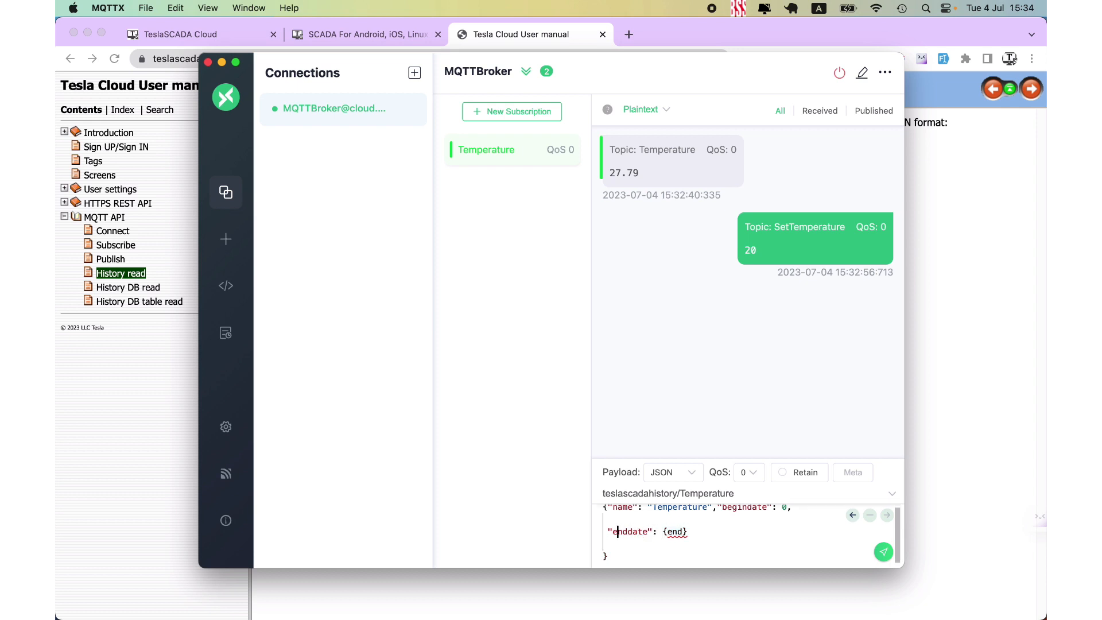
{"action": "key", "text": "BackSpace"}
{"action": "key", "text": "BackSpace"}
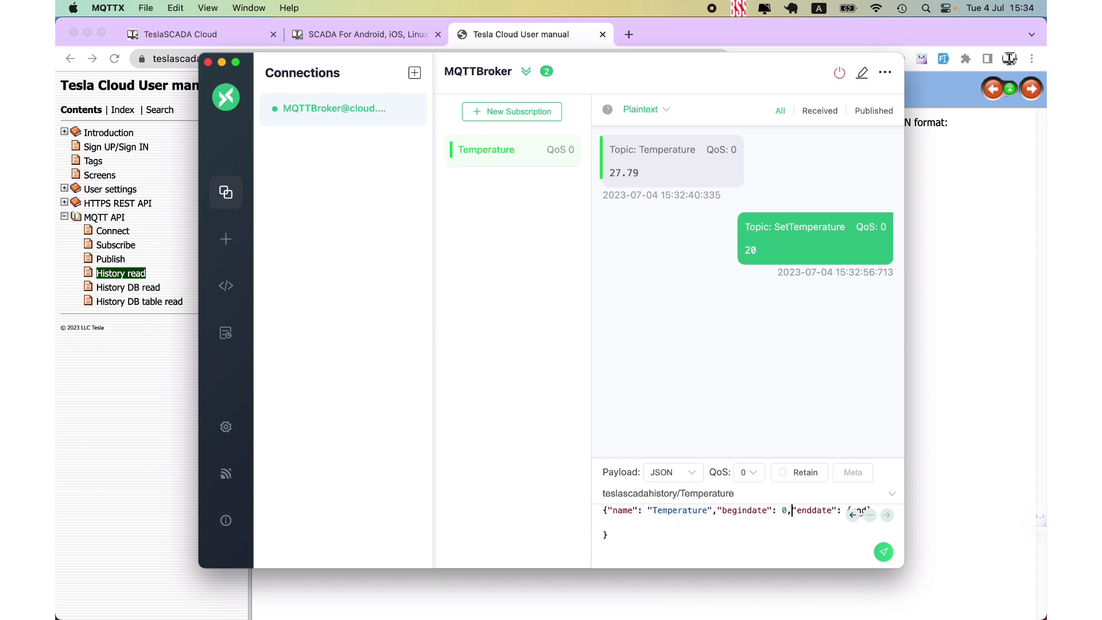
- Switch to Chrome and search the web for "epoch time in milliseconds" in a new tab
{"action": "left_click", "coordinate": [220, 597]}
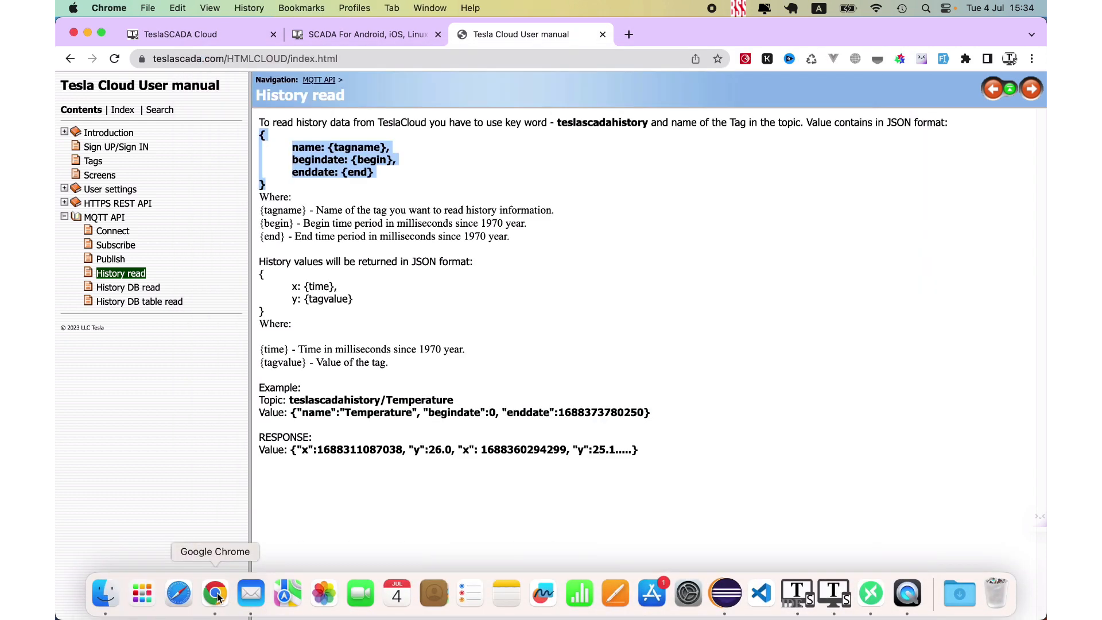
{"action": "left_click", "coordinate": [628, 34]}
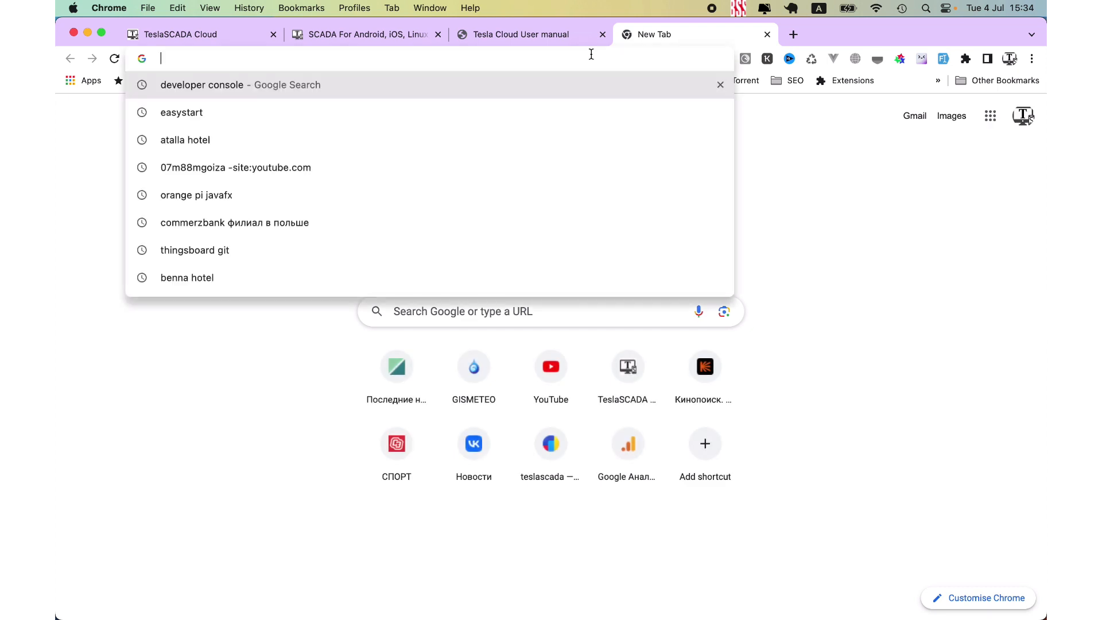
{"action": "type", "text": "epo"}
{"action": "key", "text": "BackSpace"}
{"action": "key", "text": "BackSpace"}
{"action": "key", "text": "BackSpace"}
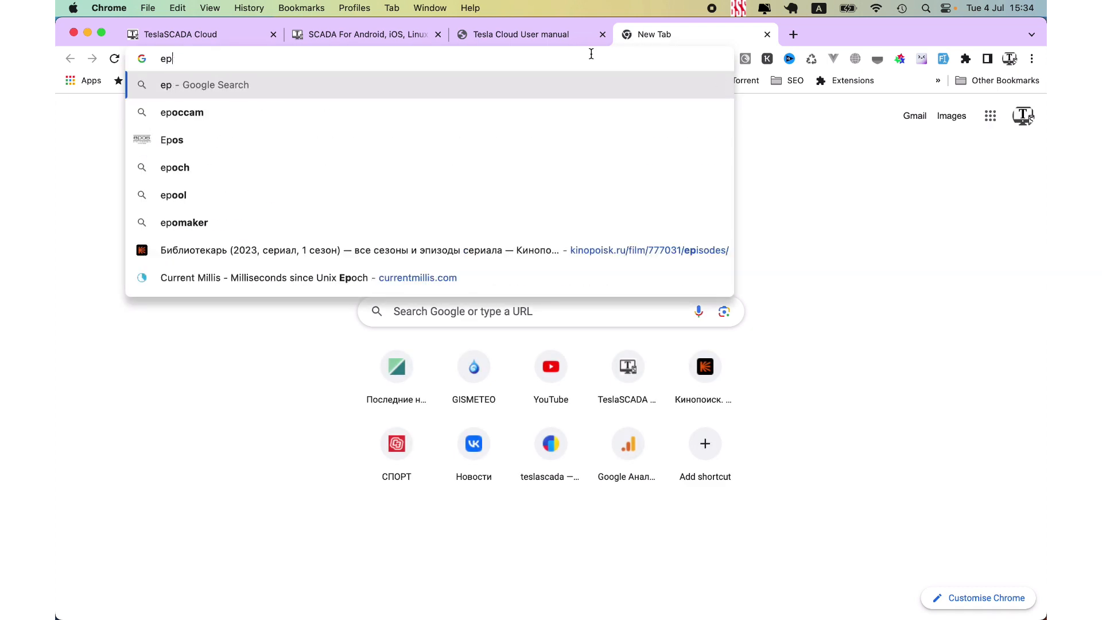
{"action": "type", "text": "epoch ti"}
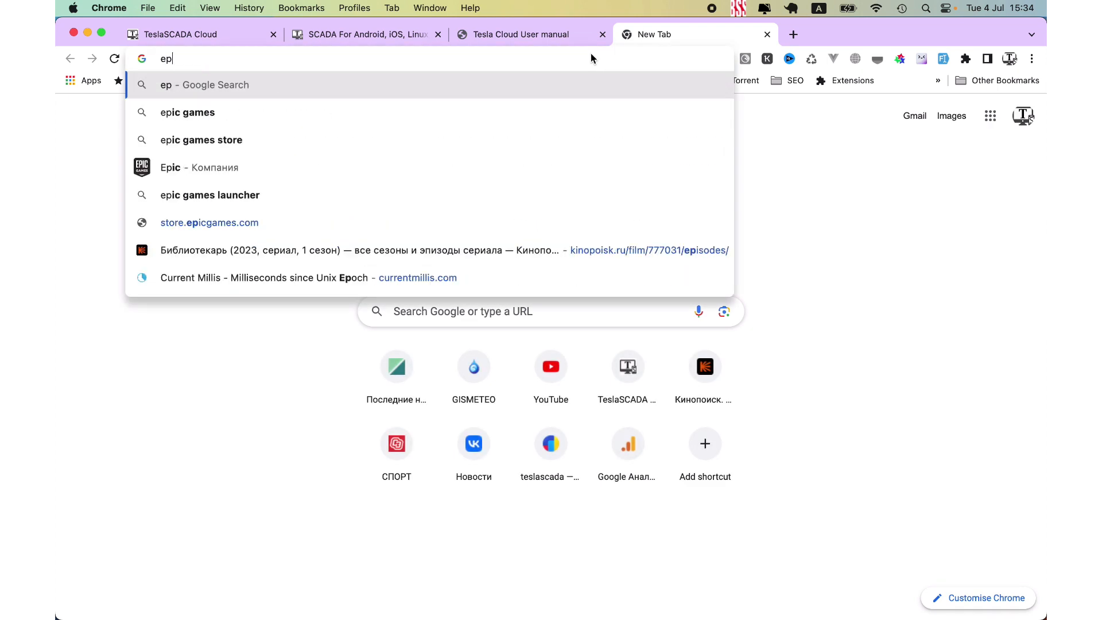
{"action": "type", "text": "me in me"}
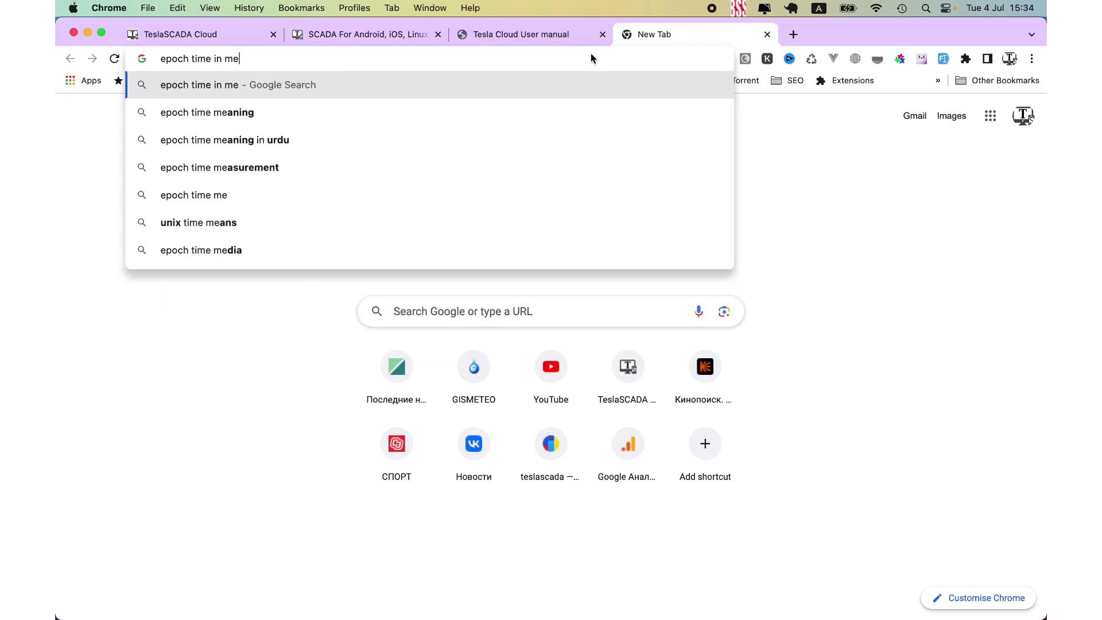
{"action": "key", "text": "BackSpace"}
{"action": "type", "text": "il"}
{"action": "key", "text": "Down"}
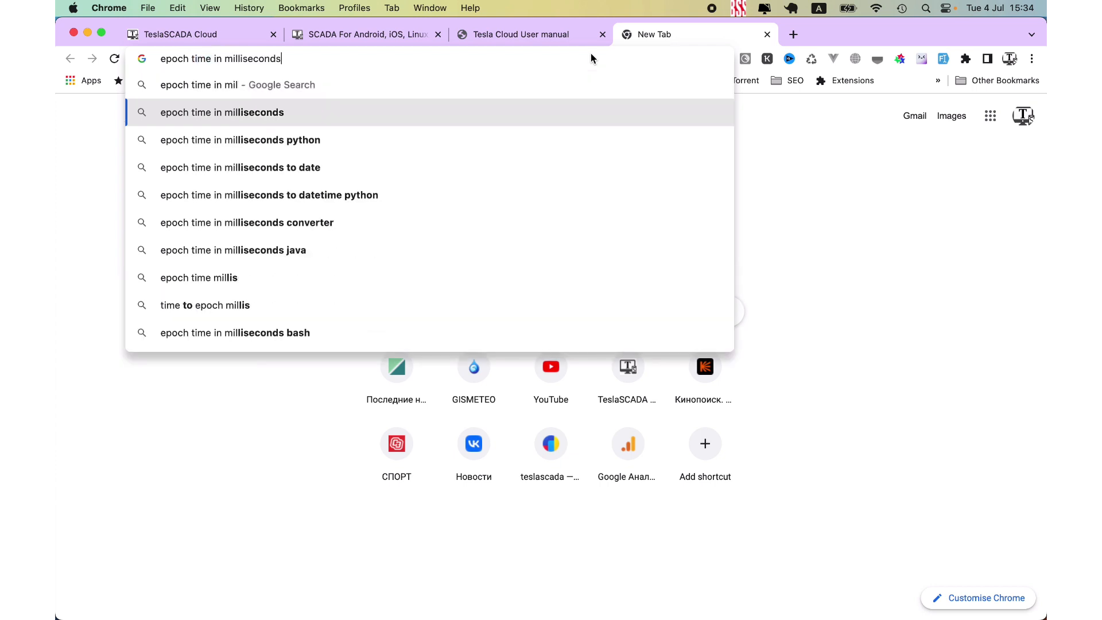
{"action": "key", "text": "Return"}
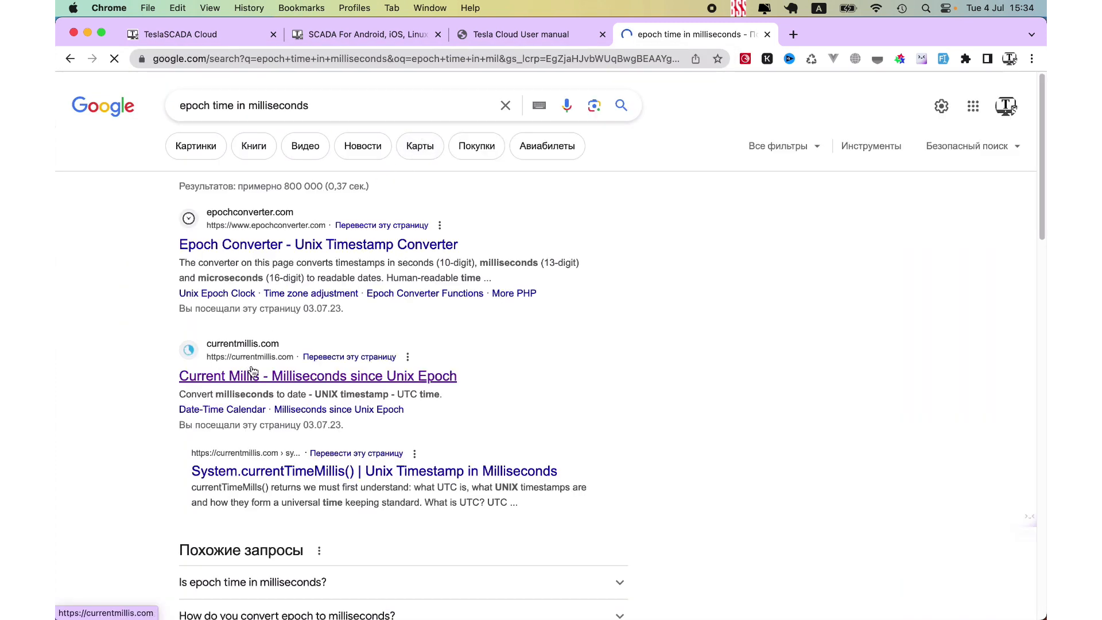
- Open the Current Millis site from the search results and copy the large millisecond timestamp shown under its heading
{"action": "left_click", "coordinate": [251, 375]}
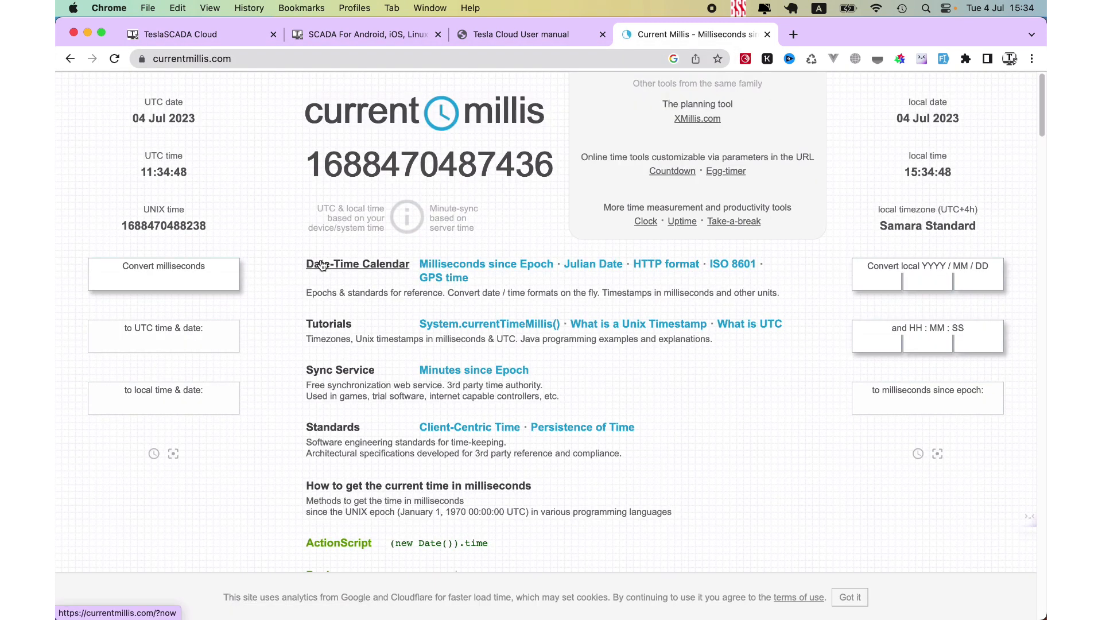
{"action": "left_click_drag", "start_coordinate": [306, 164], "coordinate": [556, 166]}
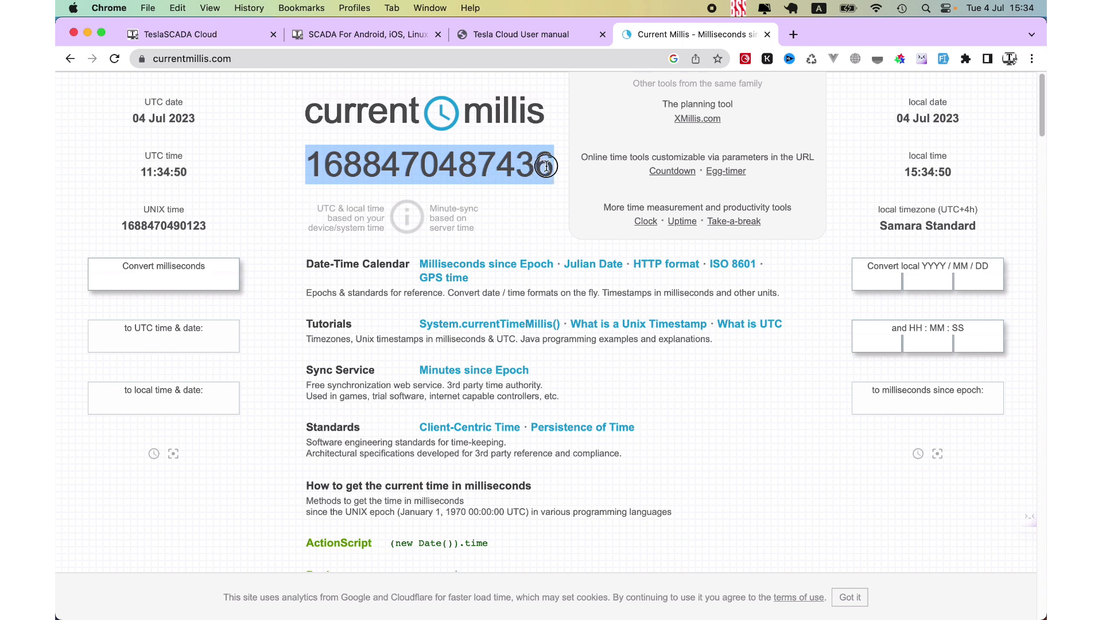
{"action": "right_click", "coordinate": [535, 177]}
{"action": "left_click", "coordinate": [555, 273]}
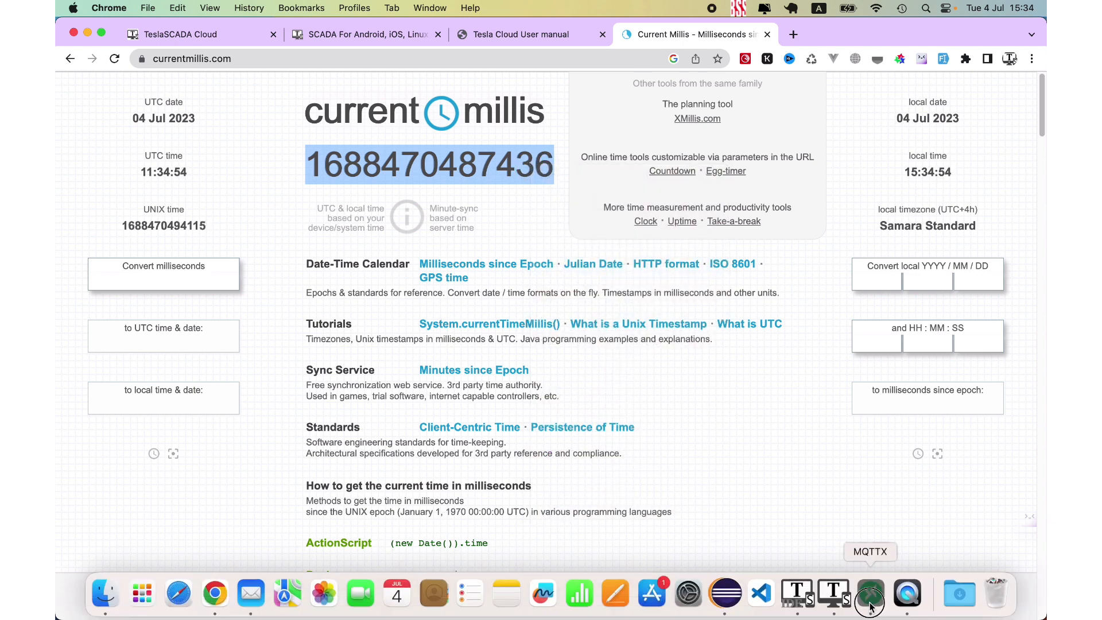
{"action": "left_click", "coordinate": [903, 591]}
{"action": "left_click", "coordinate": [849, 503]}
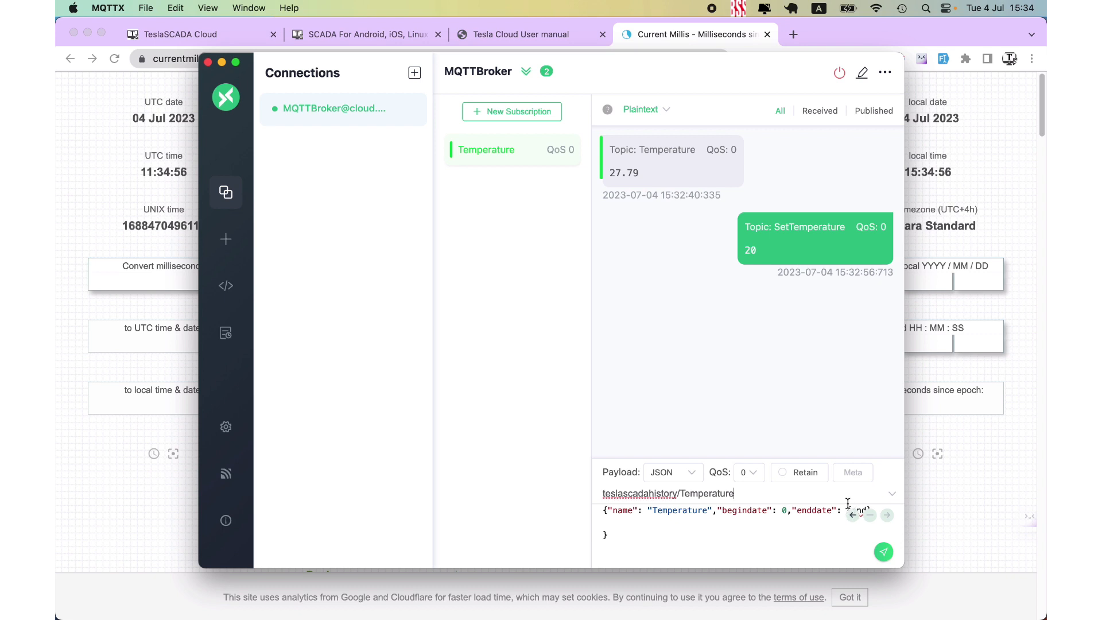
{"action": "left_click", "coordinate": [874, 509]}
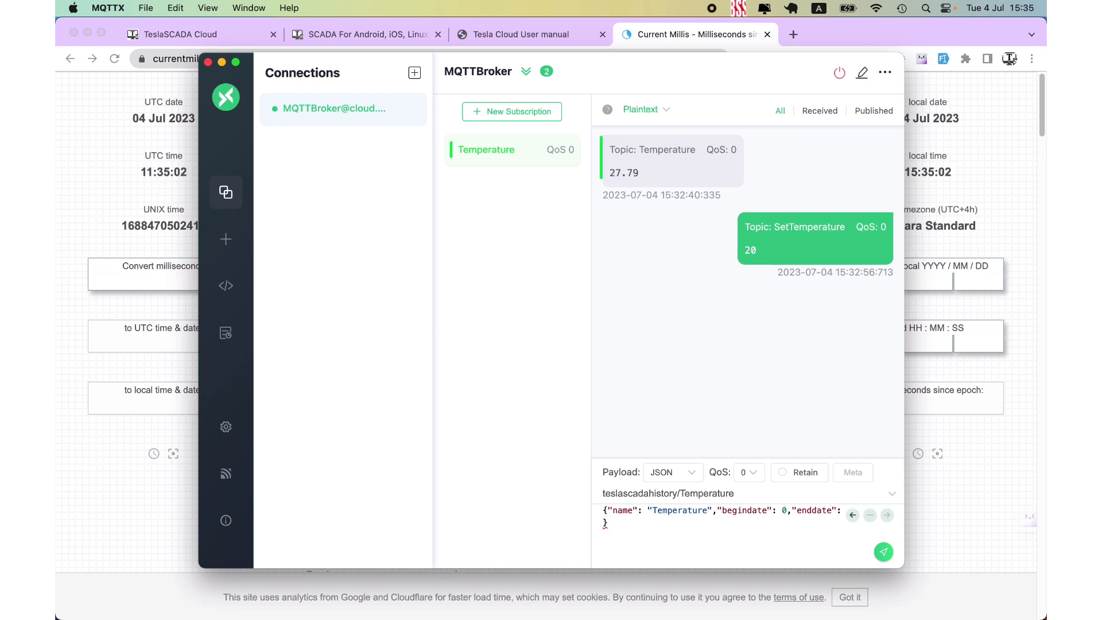
{"action": "key", "text": "super+v"}
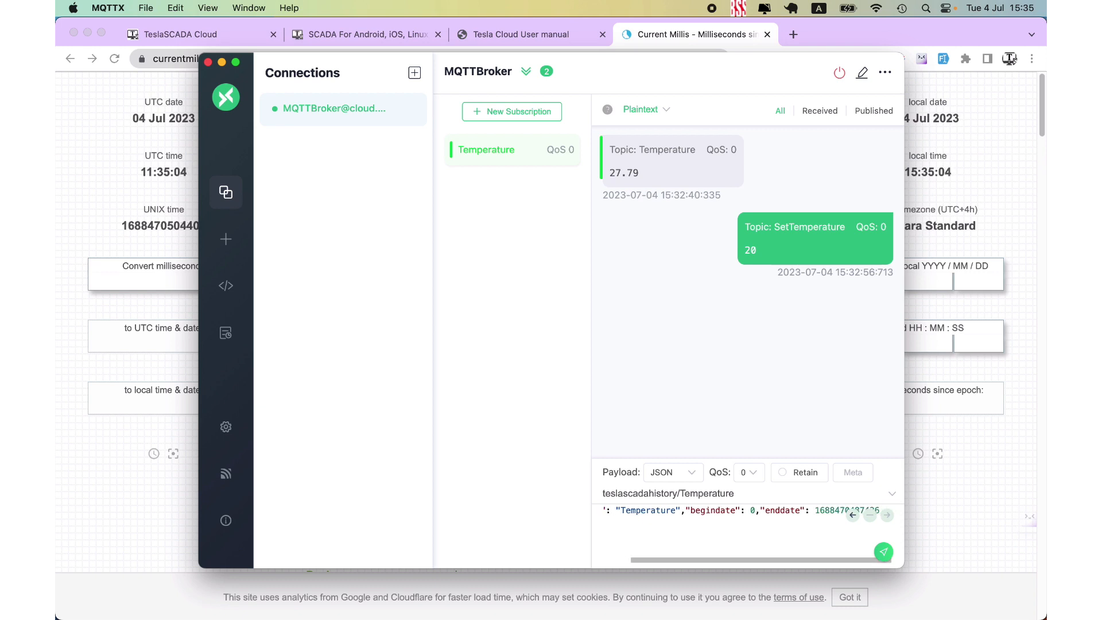
{"action": "key", "text": "Down"}
{"action": "key", "text": "Left"}
- Publish the history request to the teslascadahistory/Temperature topic and look through the returned Temperature values
{"action": "left_click", "coordinate": [883, 552]}
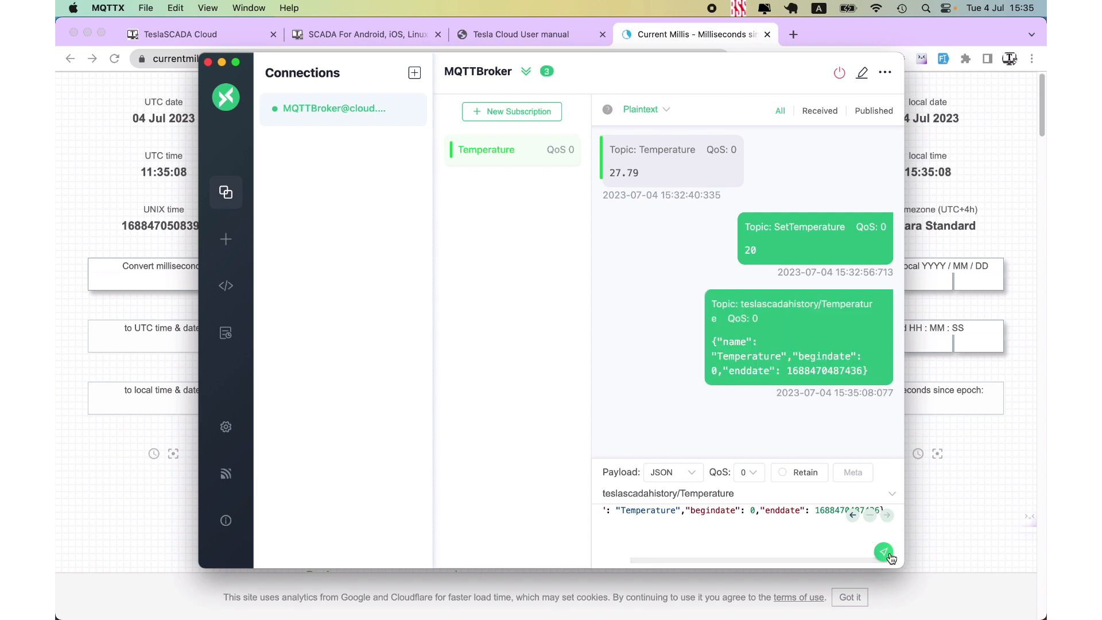
{"action": "scroll", "coordinate": [722, 343], "scroll_direction": "down", "scroll_amount": 15}
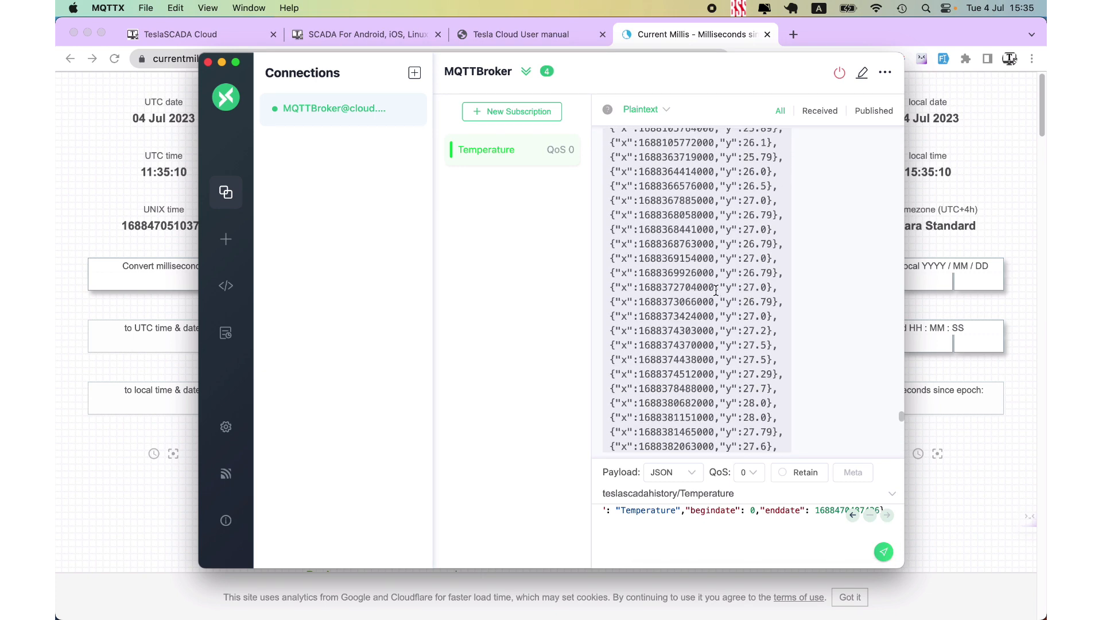
{"action": "scroll", "coordinate": [712, 289], "scroll_direction": "up", "scroll_amount": 20}
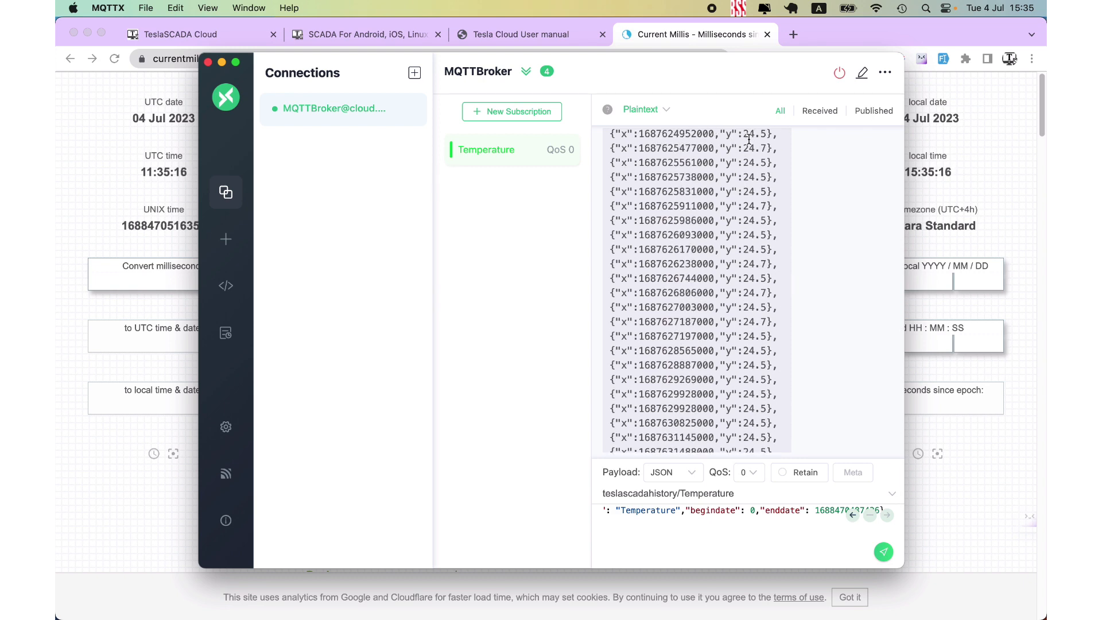
{"action": "scroll", "coordinate": [745, 138], "scroll_direction": "down", "scroll_amount": 20}
{"action": "scroll", "coordinate": [749, 141], "scroll_direction": "down", "scroll_amount": 10}
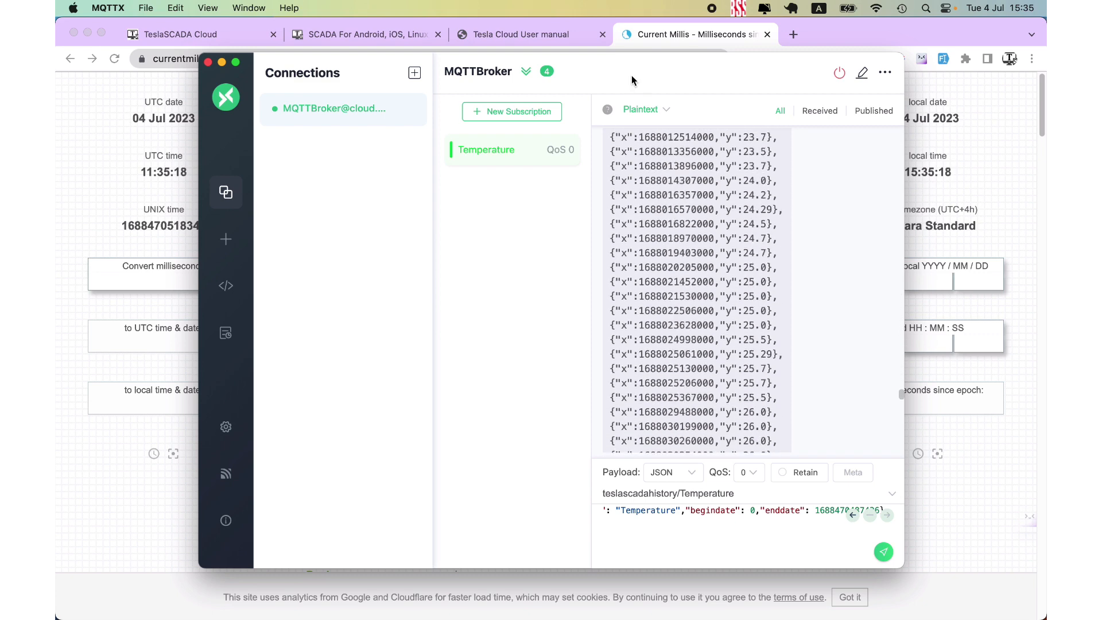
- View the History DB read and History DB table read pages in the Tesla Cloud User manual in Chrome
{"action": "left_click", "coordinate": [529, 28]}
{"action": "left_click", "coordinate": [123, 288]}
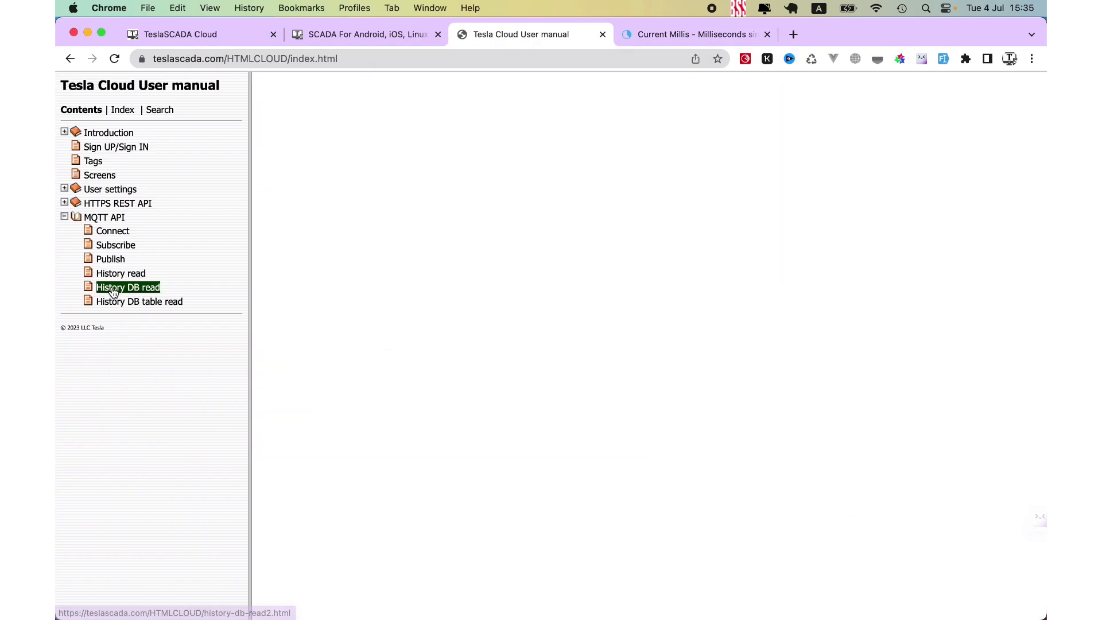
{"action": "left_click", "coordinate": [116, 303]}
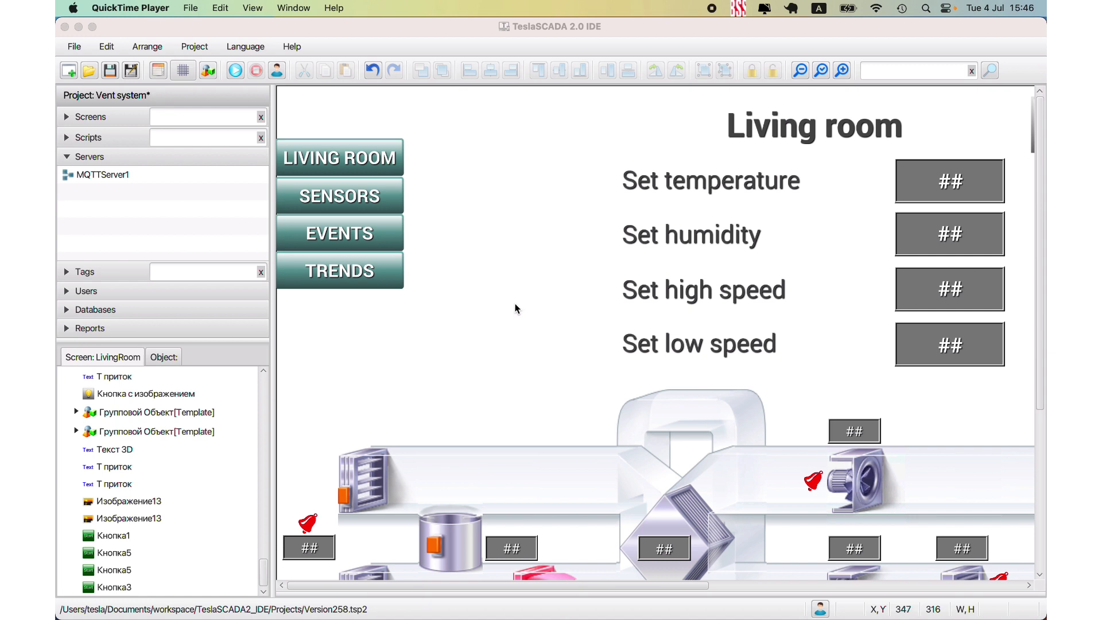
- Switch to TeslaSCADA Cloud in Chrome and download the server certificate from the user's MQTT settings
{"action": "left_click", "coordinate": [214, 597]}
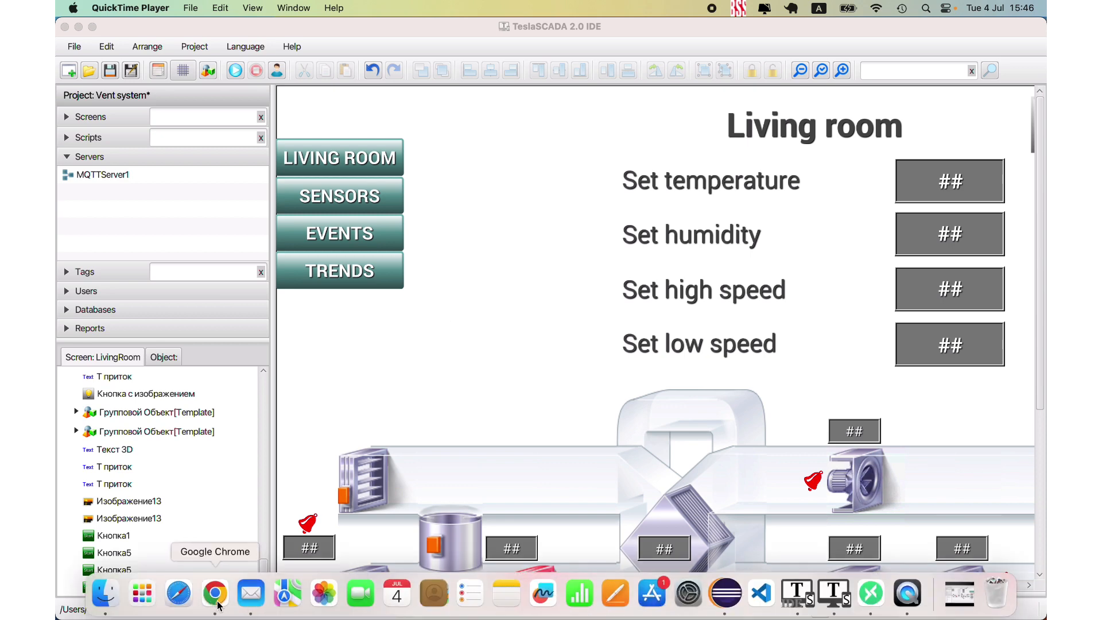
{"action": "left_click", "coordinate": [176, 35]}
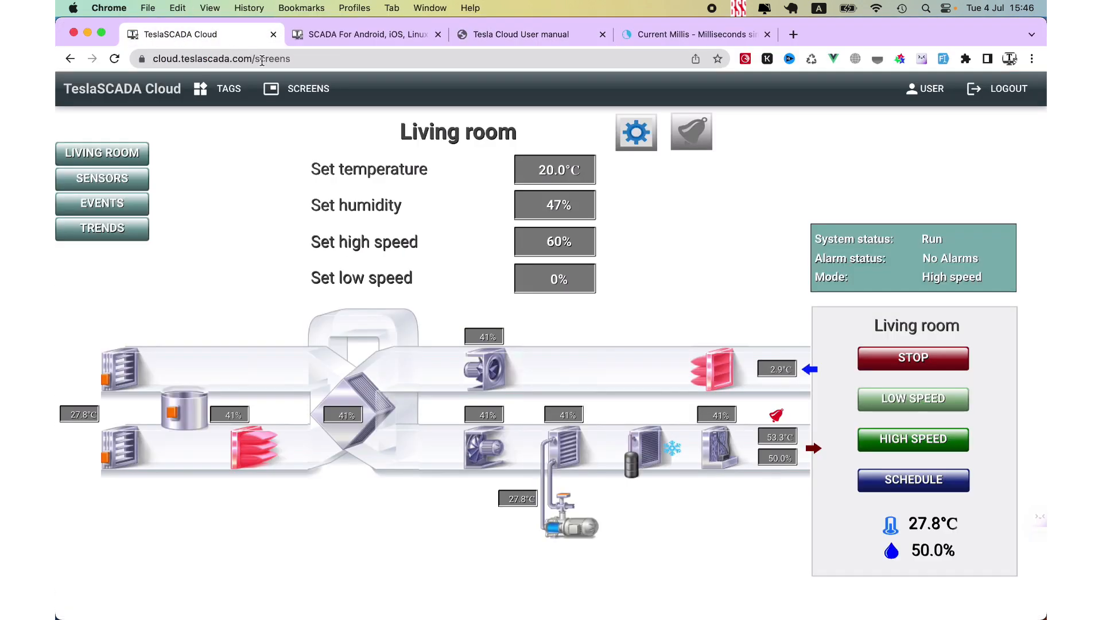
{"action": "left_click", "coordinate": [924, 92]}
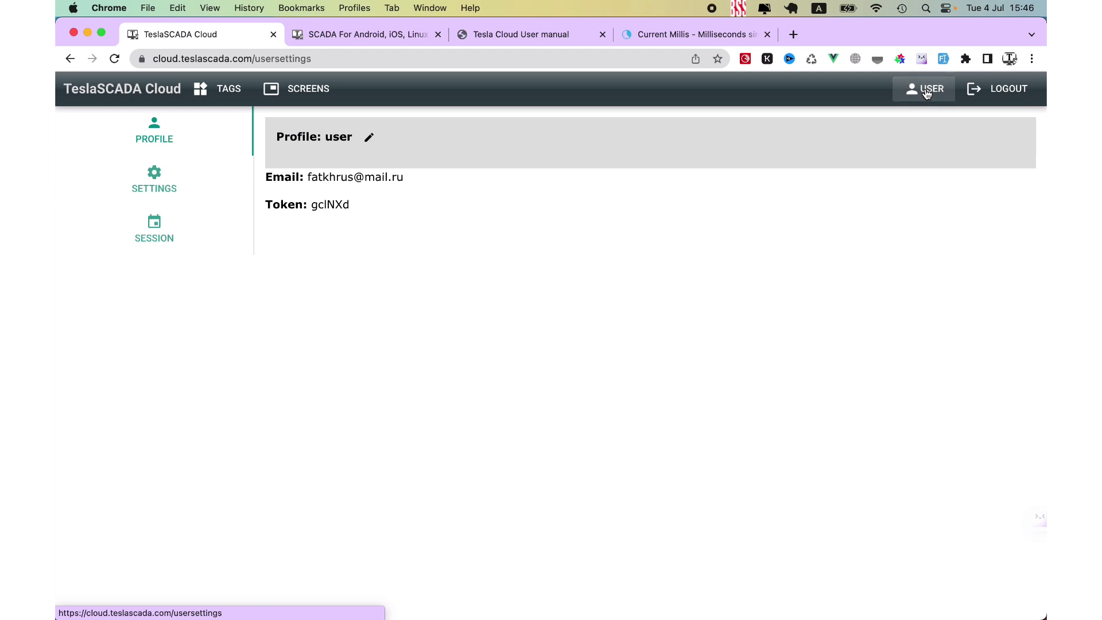
{"action": "left_click", "coordinate": [197, 184]}
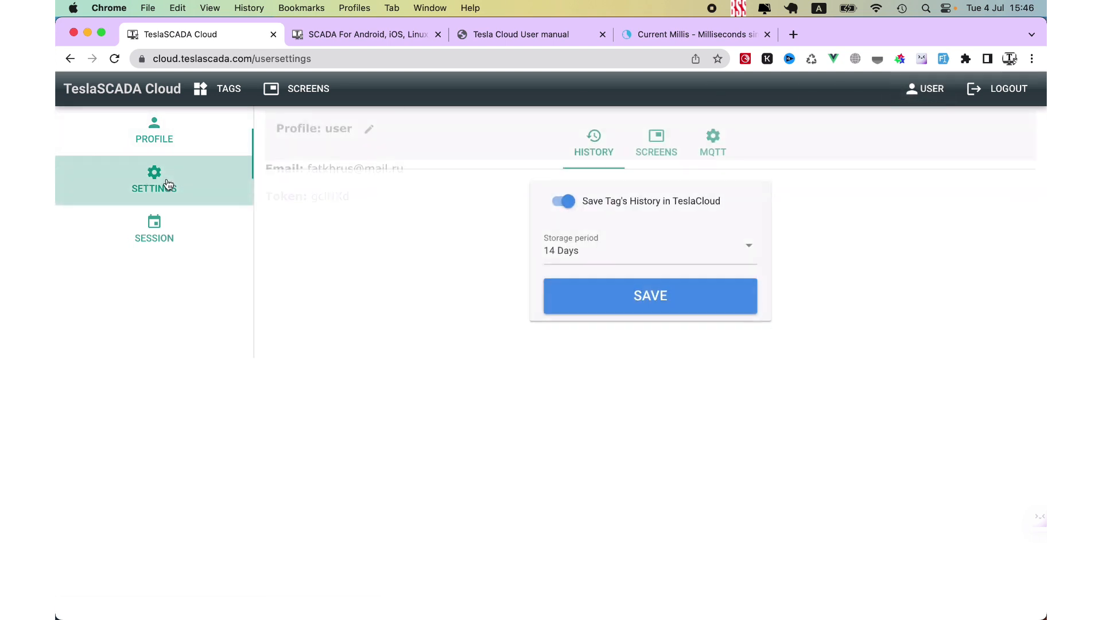
{"action": "left_click", "coordinate": [709, 148]}
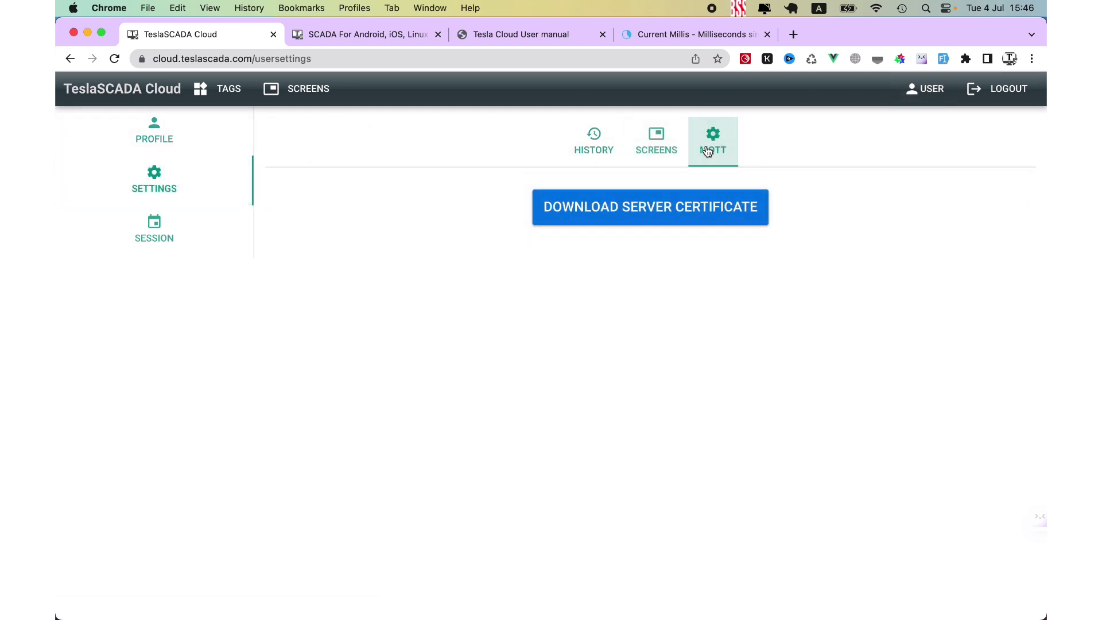
{"action": "left_click", "coordinate": [616, 211]}
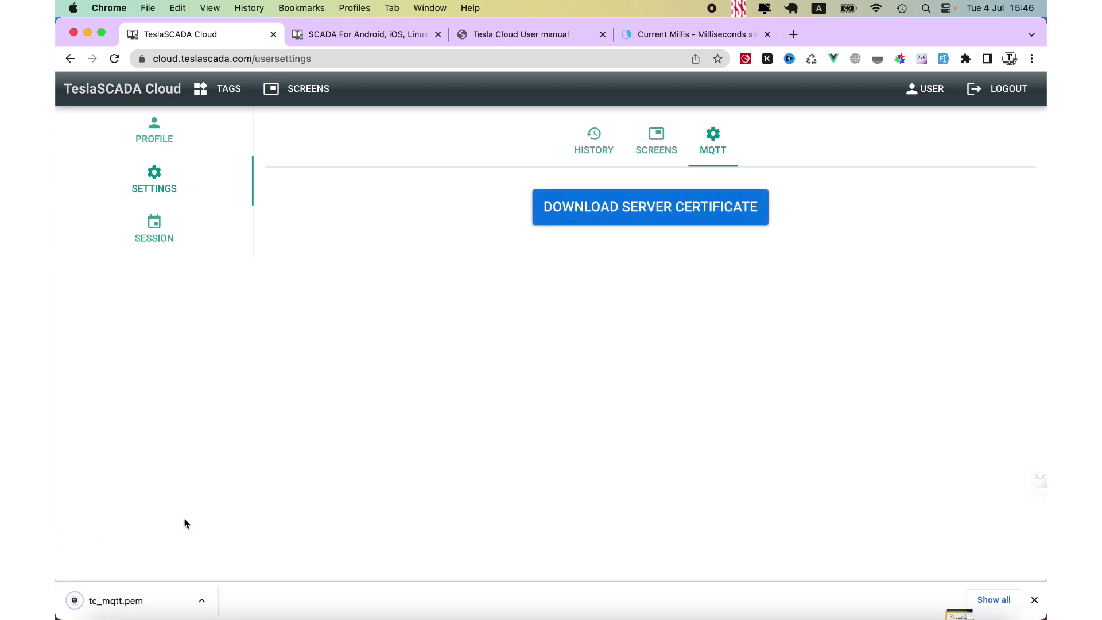
- Show the downloaded tc_mqtt.pem in Finder and copy the file
{"action": "left_click", "coordinate": [202, 599]}
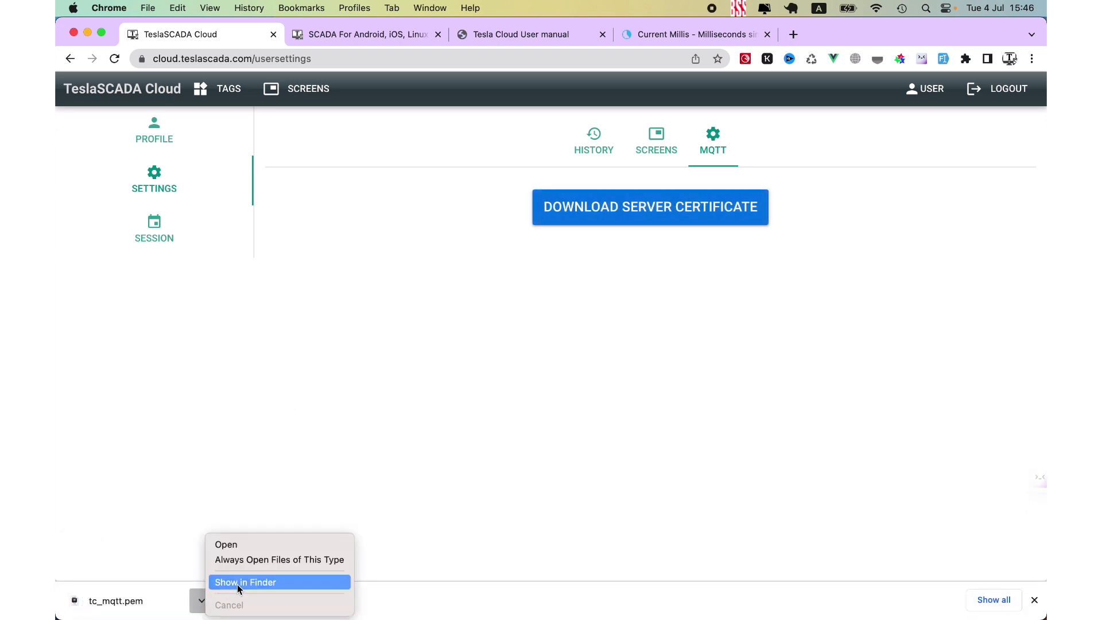
{"action": "left_click", "coordinate": [238, 583]}
{"action": "right_click", "coordinate": [429, 297]}
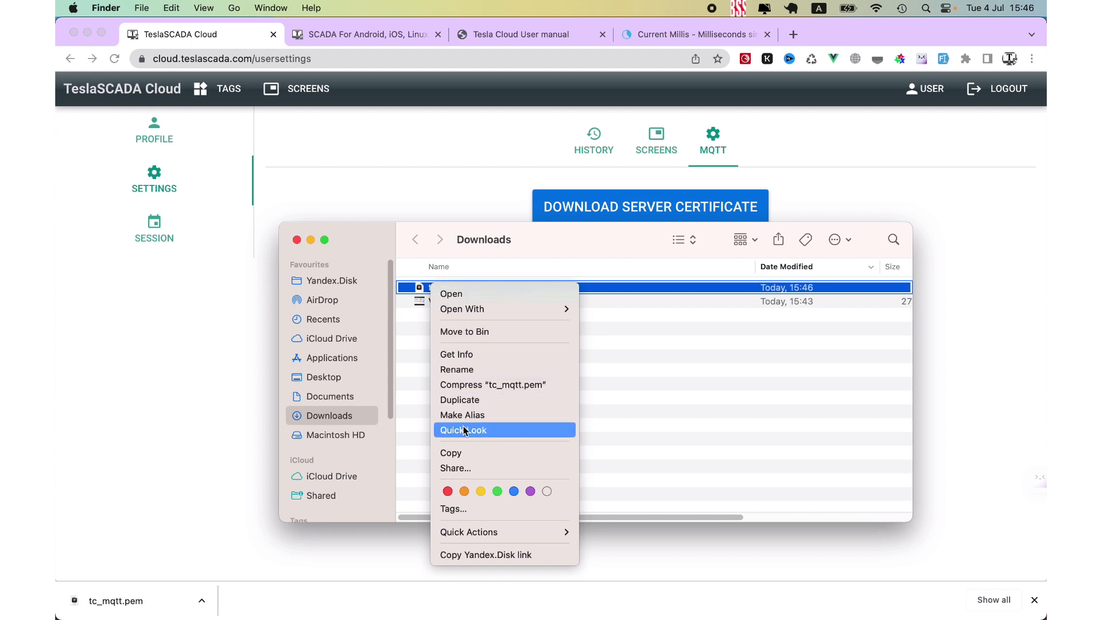
{"action": "left_click", "coordinate": [459, 453]}
- Open the Contents/Java folder inside the TeslaSCADA_Runtime application package in Applications
{"action": "left_click", "coordinate": [348, 360]}
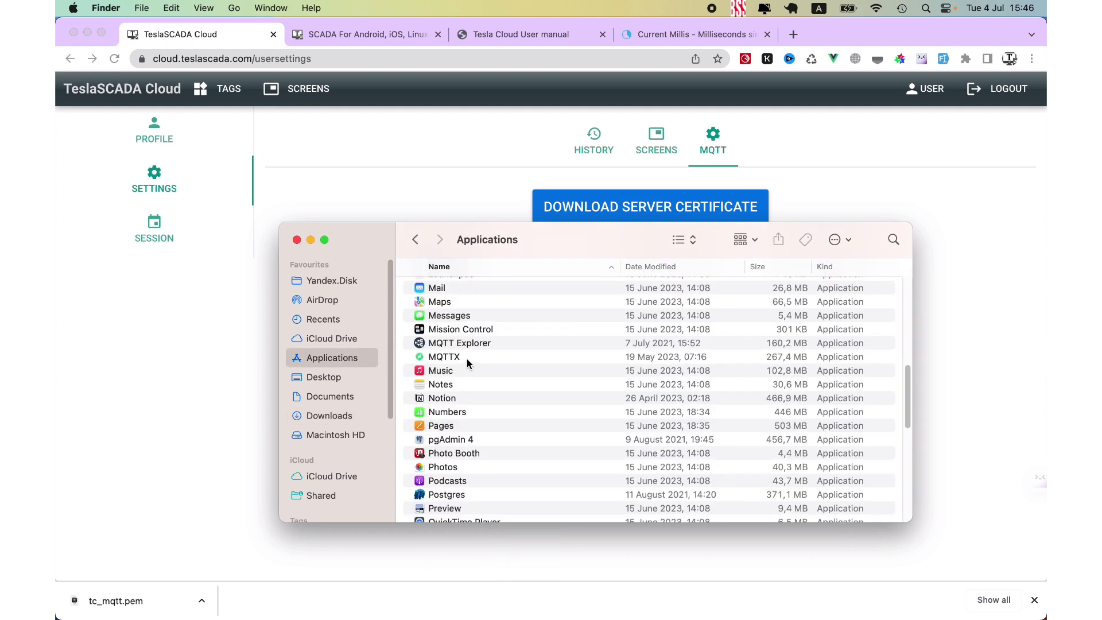
{"action": "scroll", "coordinate": [468, 367], "scroll_direction": "down", "scroll_amount": 10}
{"action": "right_click", "coordinate": [484, 356]}
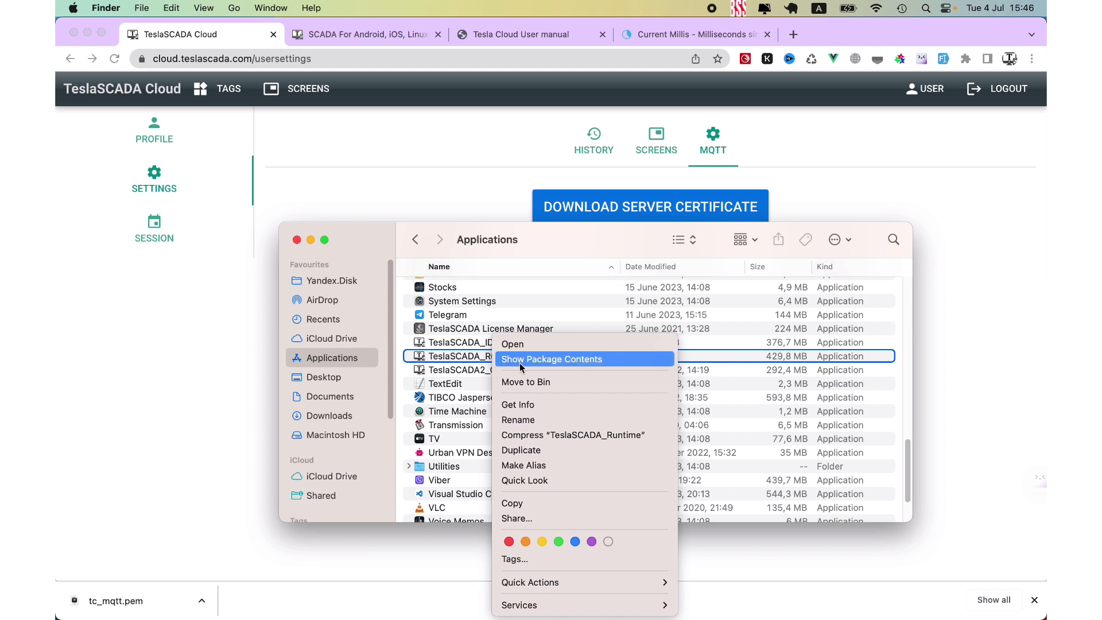
{"action": "left_click", "coordinate": [508, 356]}
{"action": "double_click", "coordinate": [436, 288]}
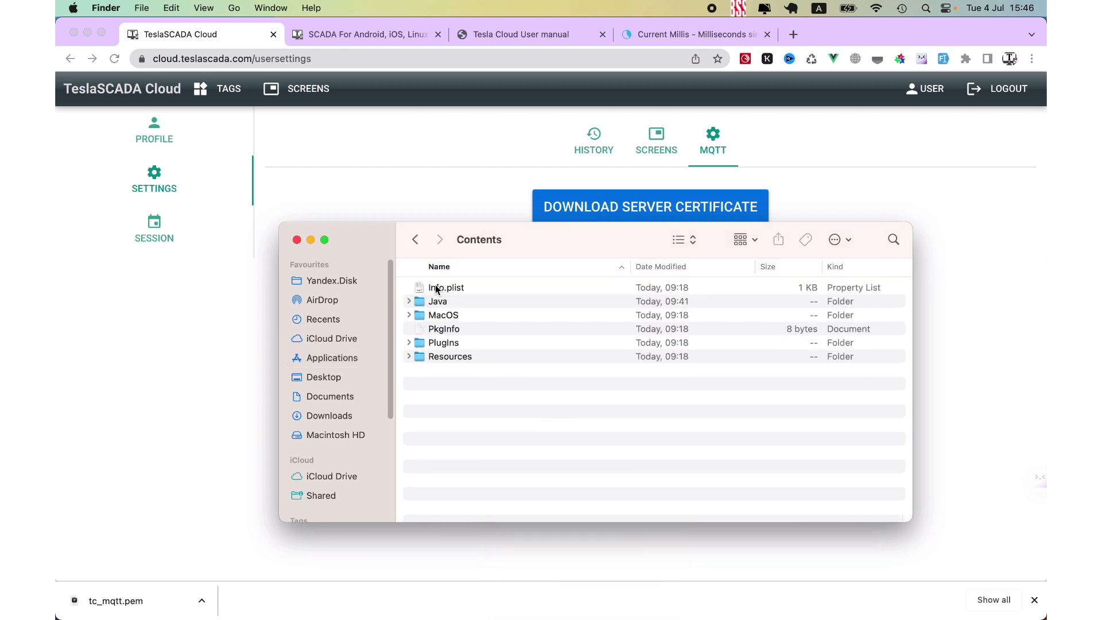
{"action": "double_click", "coordinate": [439, 302]}
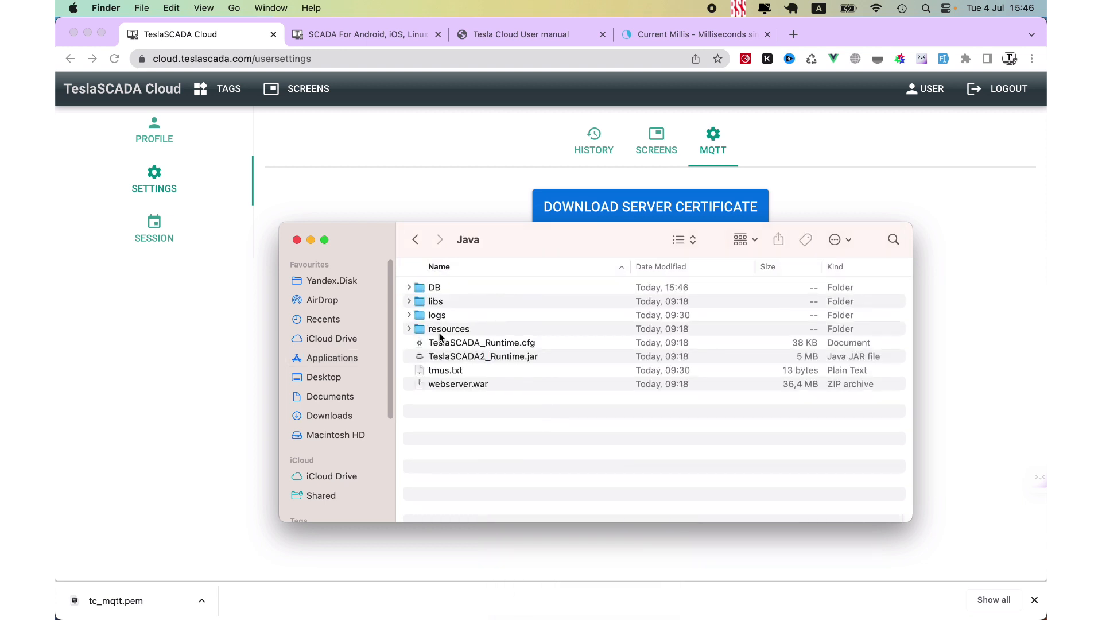
- Create a new folder named private inside the Java folder
{"action": "right_click", "coordinate": [453, 417]}
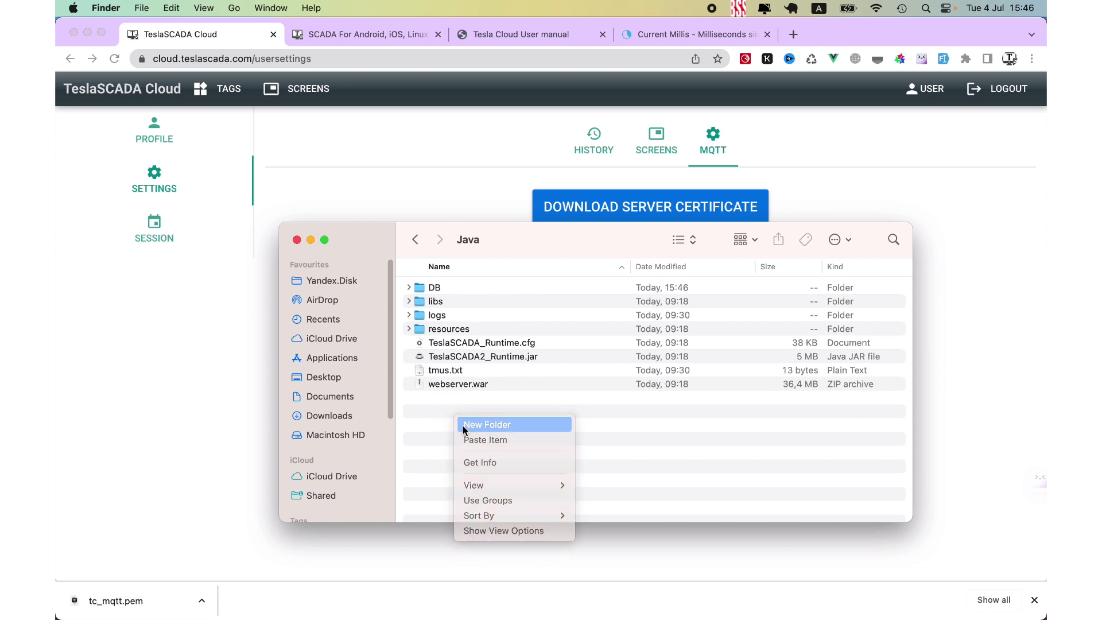
{"action": "left_click", "coordinate": [461, 423]}
{"action": "type", "text": "private"}
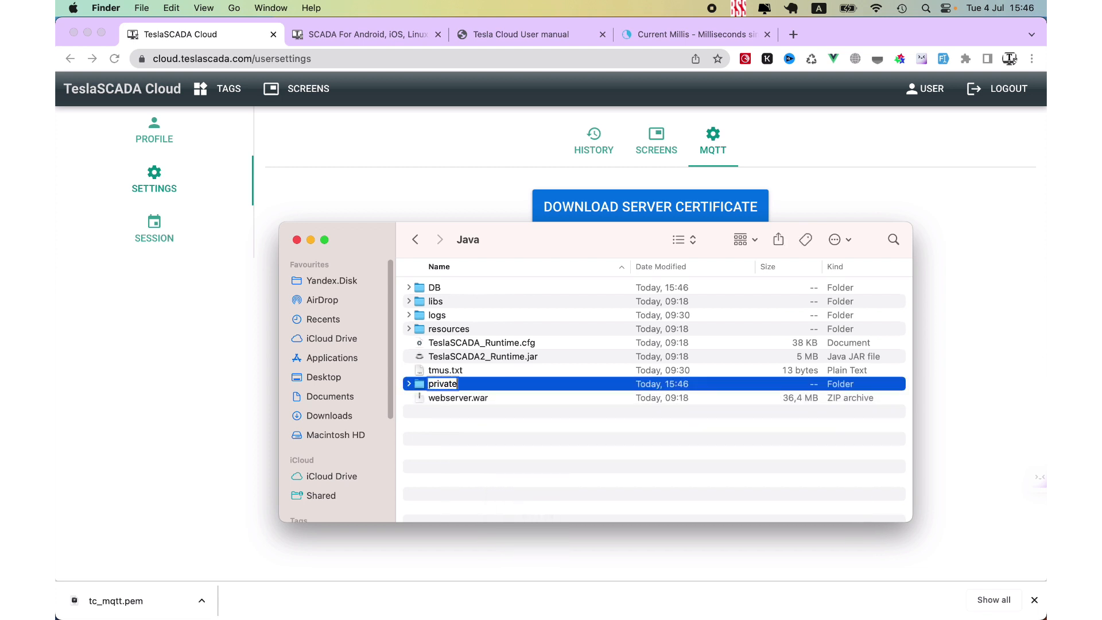
{"action": "key", "text": "Return"}
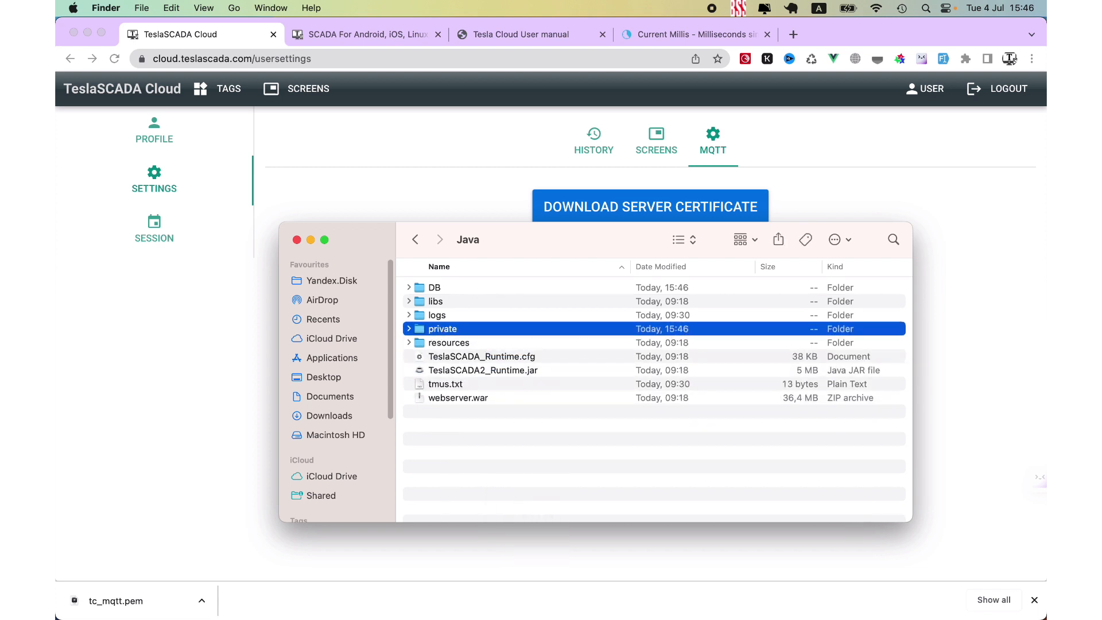
- Paste the copied tc_mqtt.pem certificate into the new private folder
{"action": "double_click", "coordinate": [449, 325]}
{"action": "right_click", "coordinate": [449, 324]}
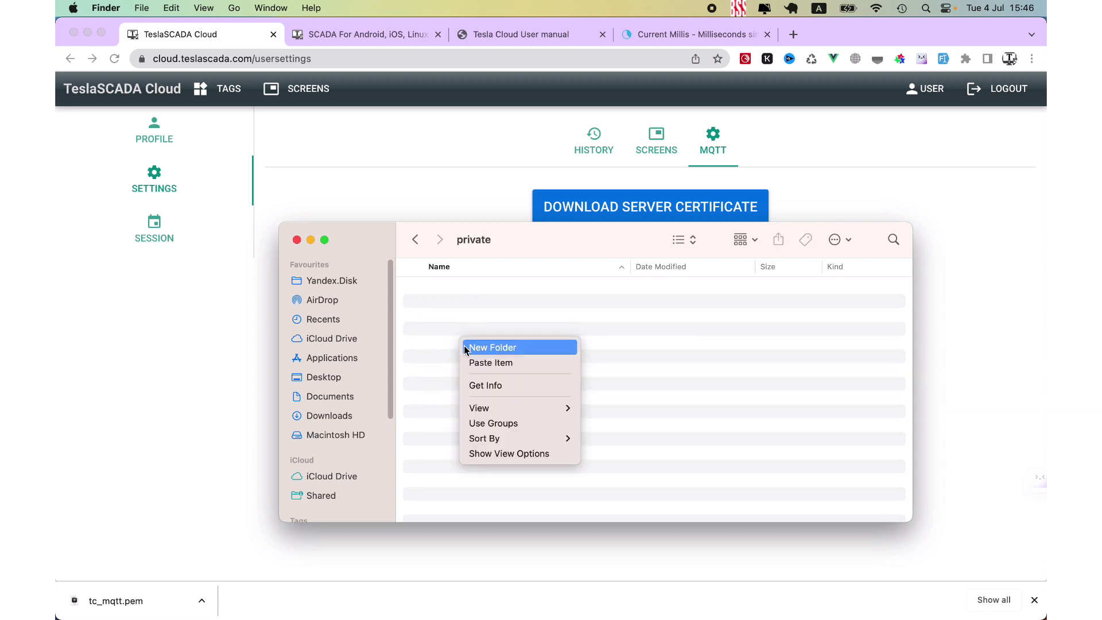
{"action": "left_click", "coordinate": [493, 366]}
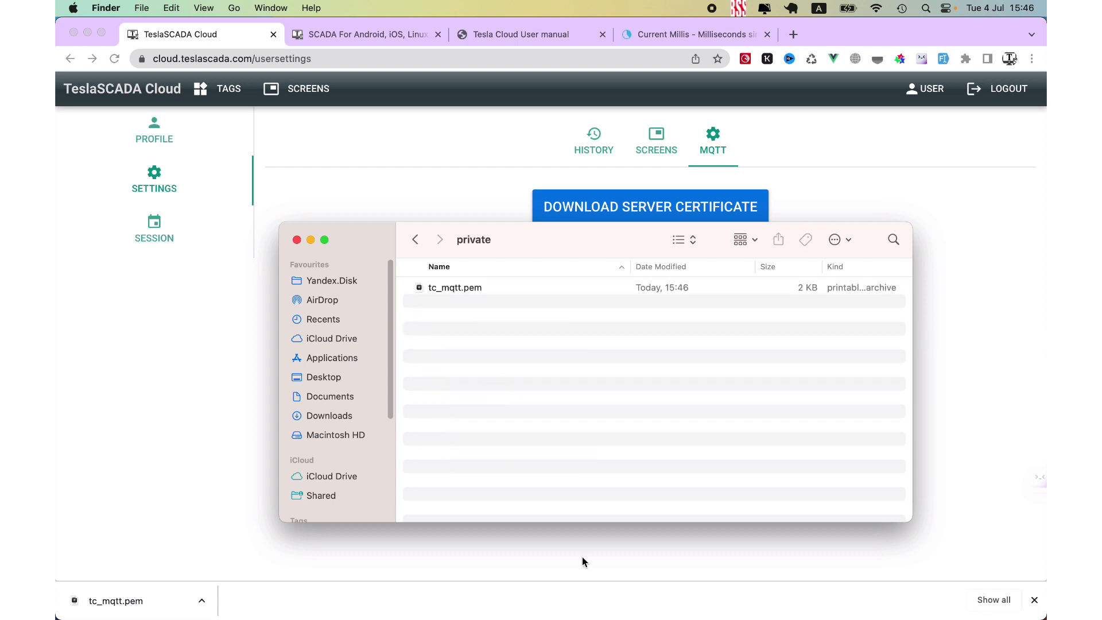
- Switch to TeslaSCADA IDE and set the URI of MQTTServer1 to ssl://cloud.teslascada.com:8883
{"action": "left_click", "coordinate": [810, 599]}
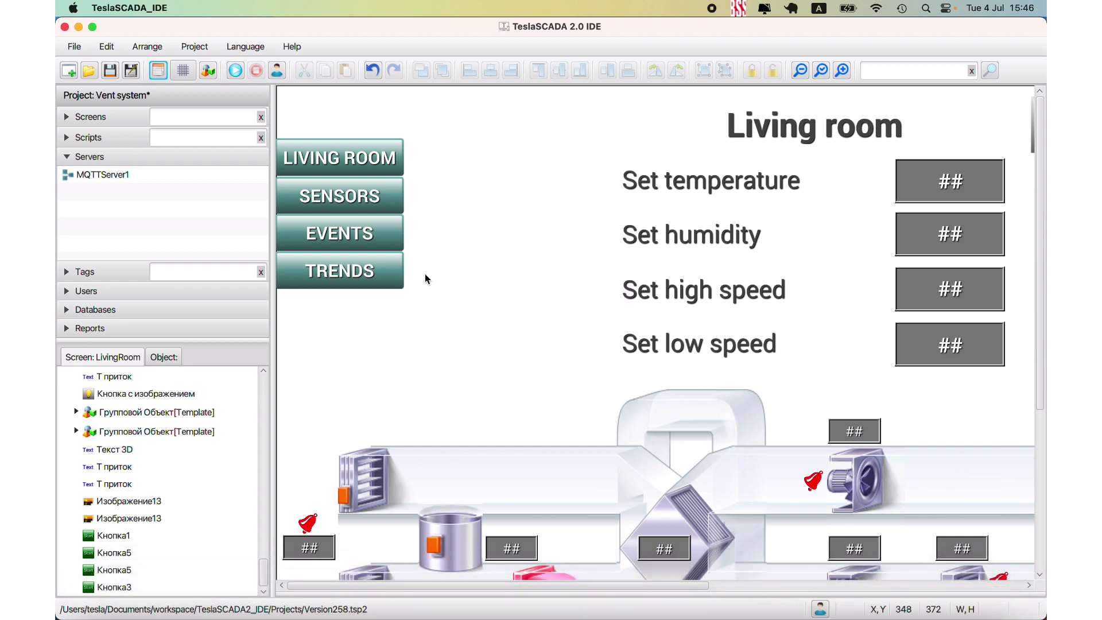
{"action": "double_click", "coordinate": [110, 174]}
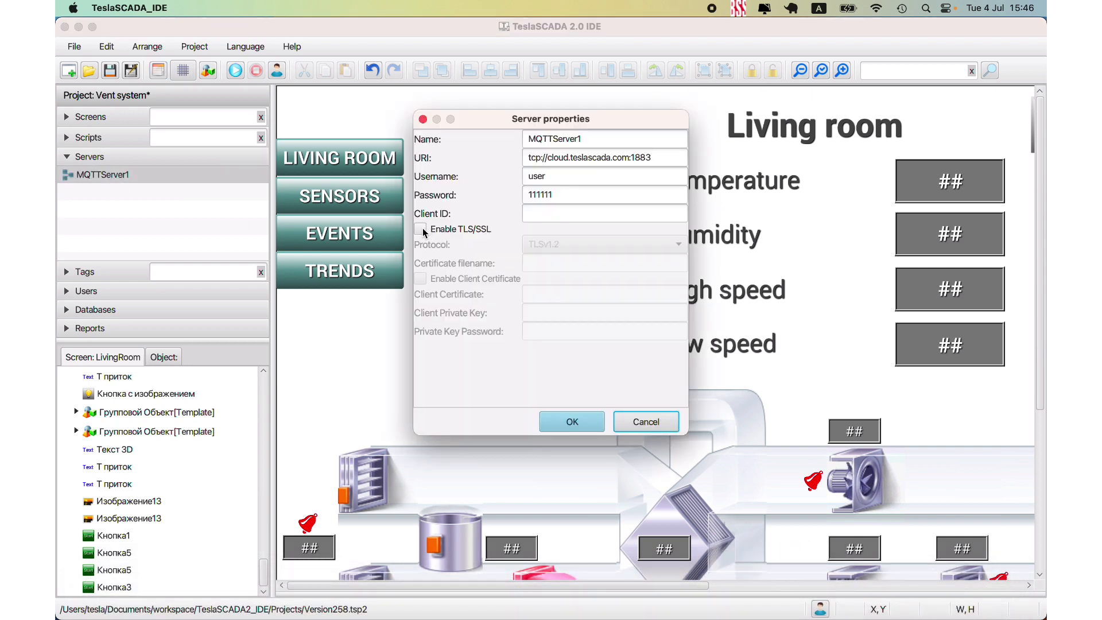
{"action": "left_click", "coordinate": [541, 158]}
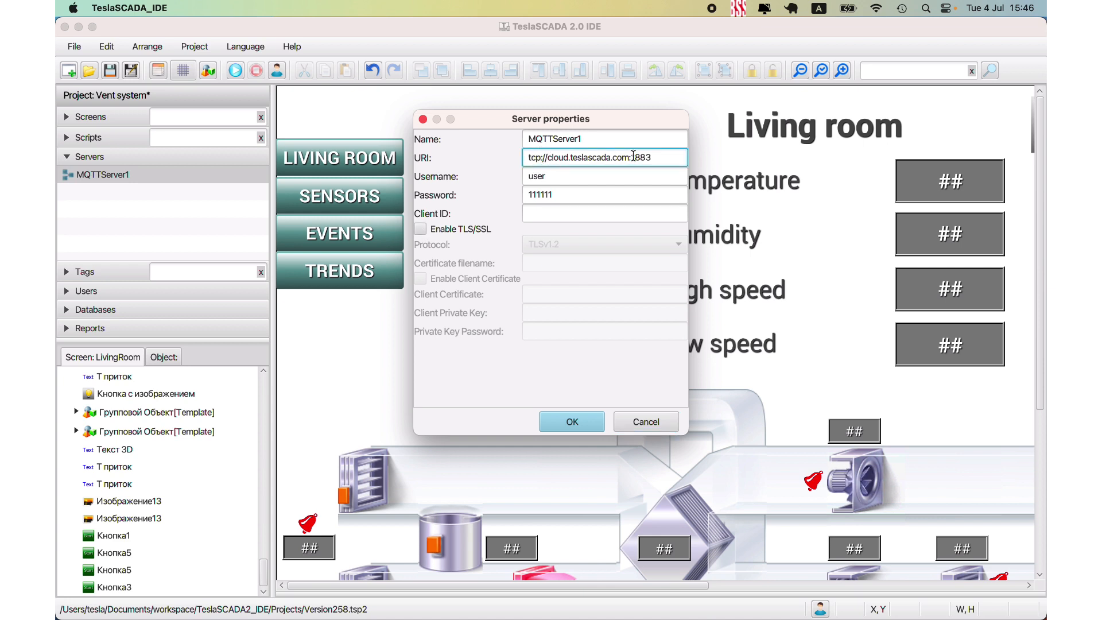
{"action": "key", "text": "BackSpace"}
{"action": "key", "text": "BackSpace"}
{"action": "key", "text": "BackSpace"}
{"action": "type", "text": "ssl"}
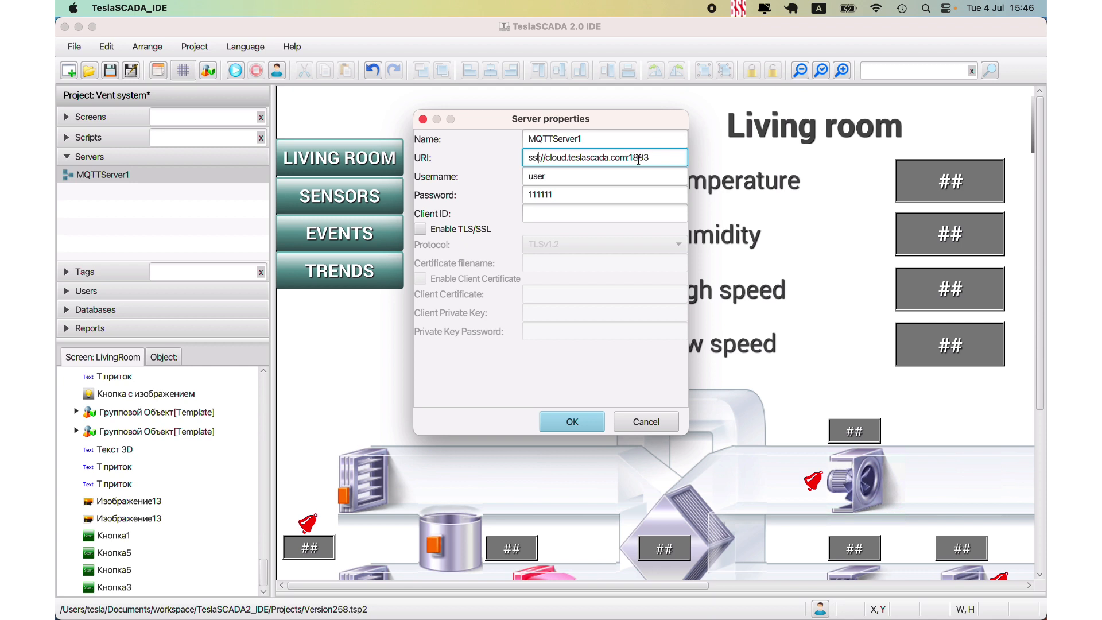
{"action": "key", "text": "BackSpace"}
{"action": "type", "text": "8"}
- Enable TLS/SSL for MQTTServer1 with the certificate filename tc_mqtt.pem, copied from the file in Finder, and save the project
{"action": "left_click", "coordinate": [423, 229]}
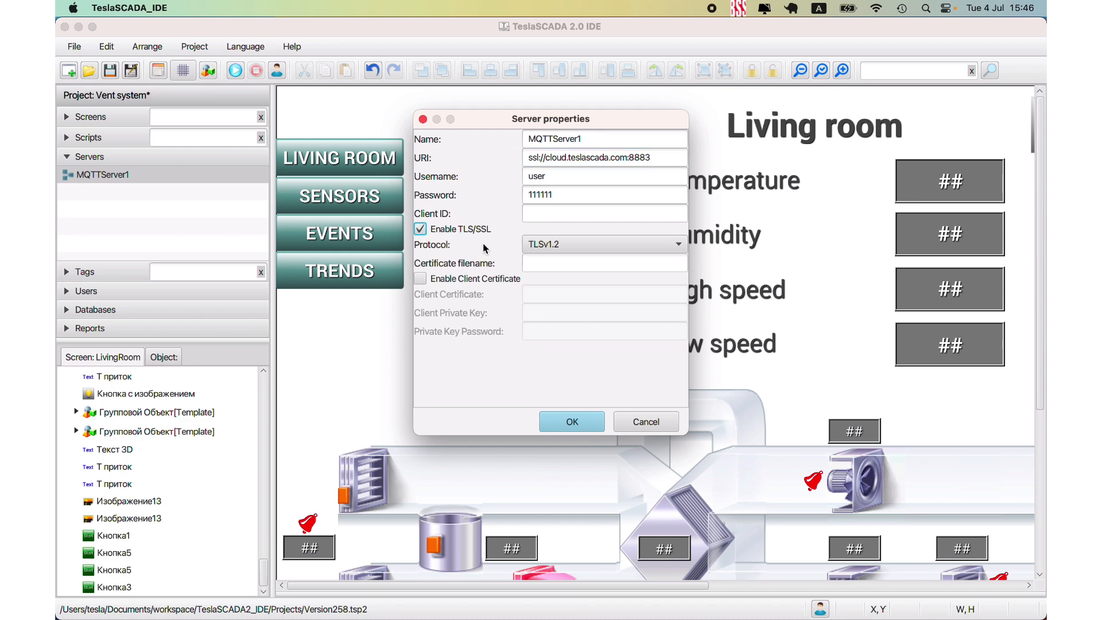
{"action": "left_click", "coordinate": [559, 262]}
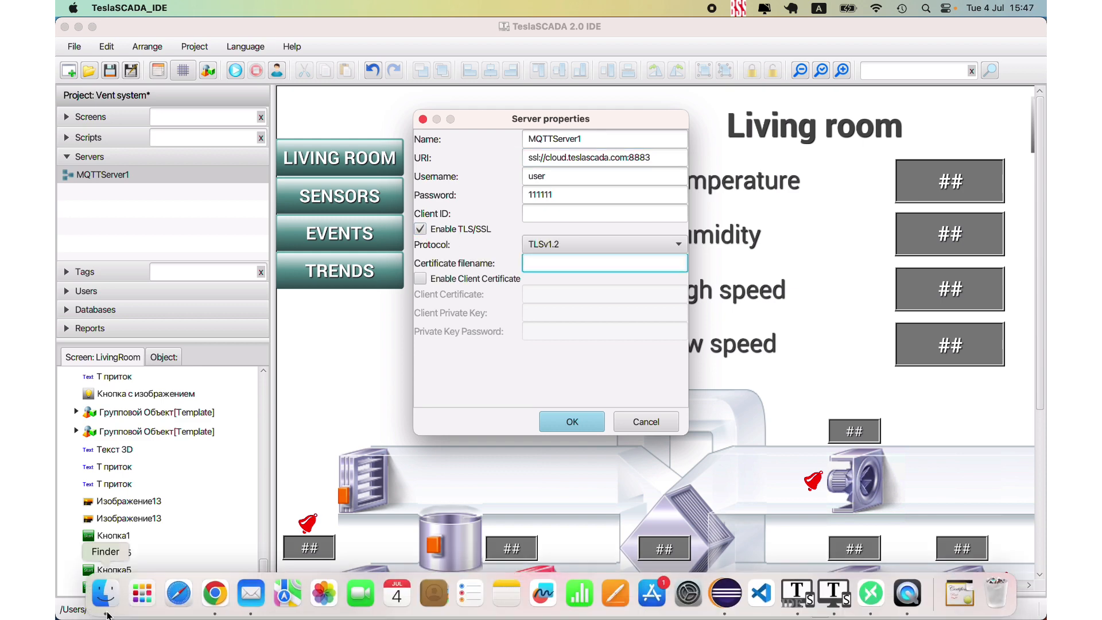
{"action": "left_click", "coordinate": [148, 594]}
{"action": "right_click", "coordinate": [462, 288]}
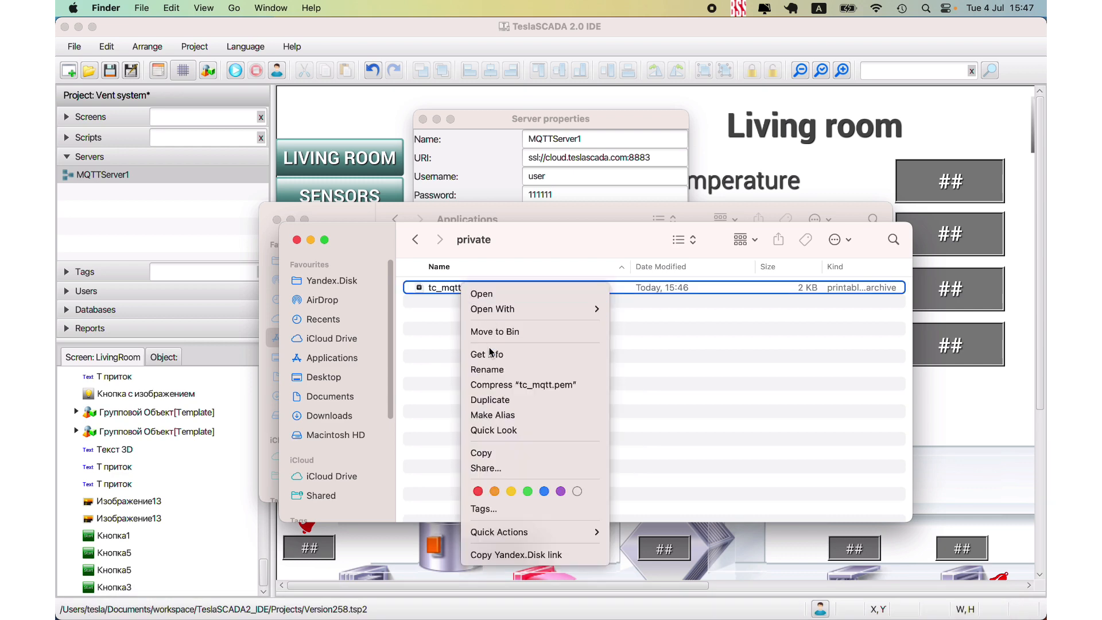
{"action": "left_click", "coordinate": [493, 453]}
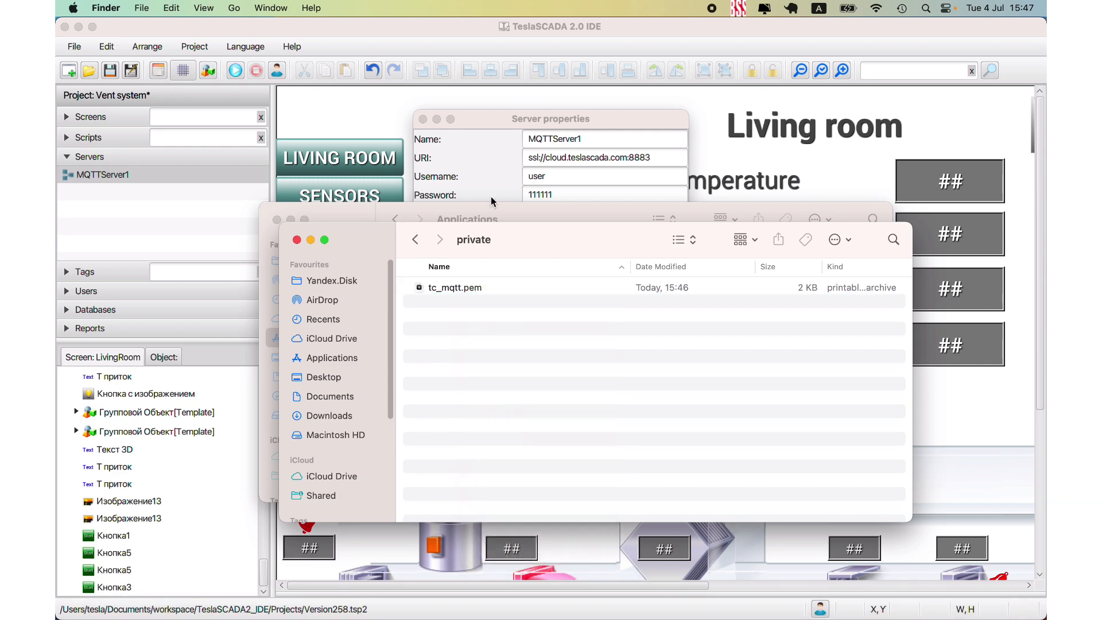
{"action": "left_click", "coordinate": [483, 122]}
{"action": "right_click", "coordinate": [549, 261]}
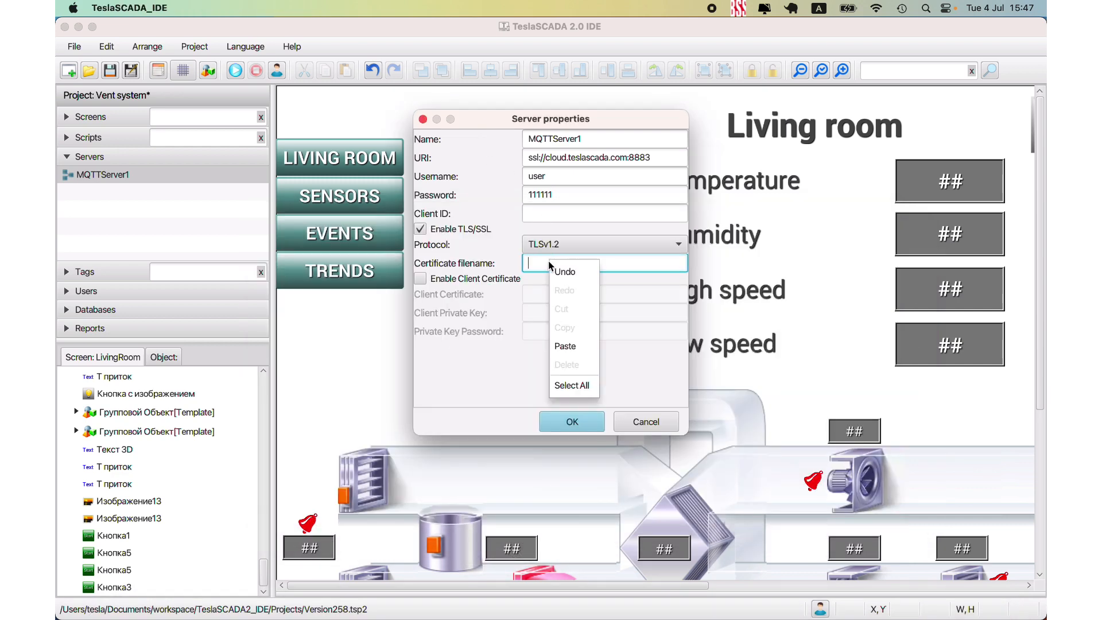
{"action": "left_click", "coordinate": [570, 345]}
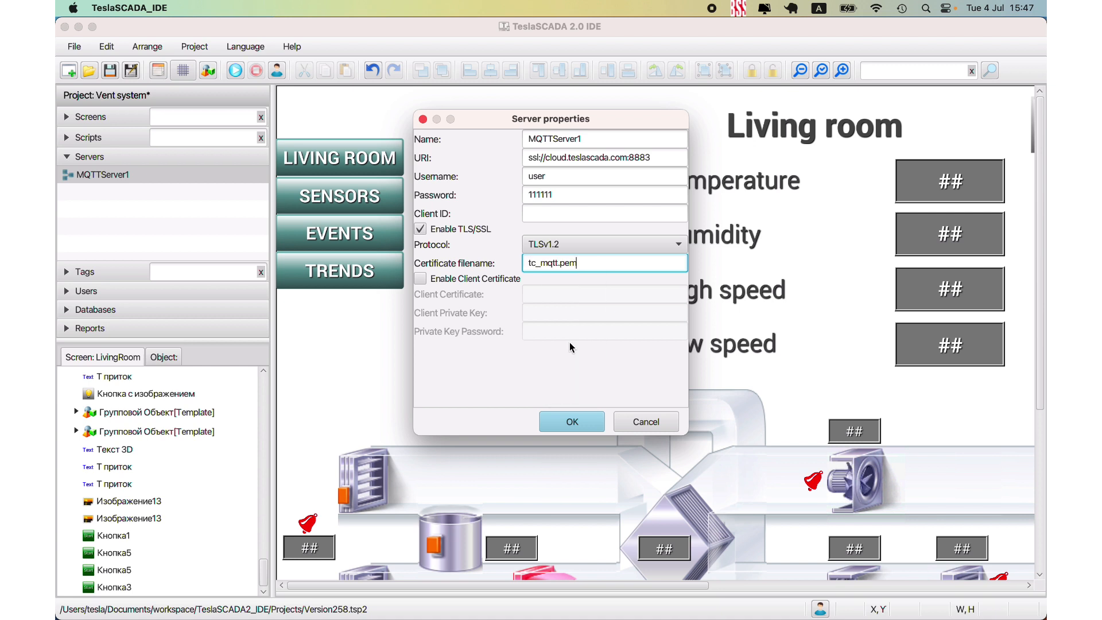
{"action": "left_click", "coordinate": [588, 427]}
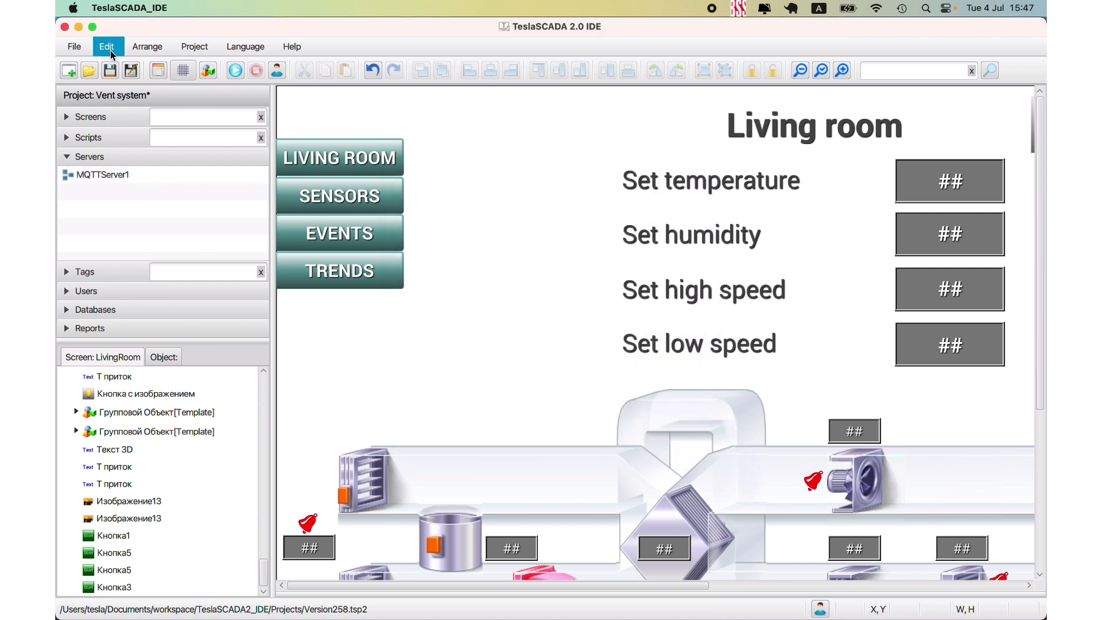
{"action": "left_click", "coordinate": [234, 70]}
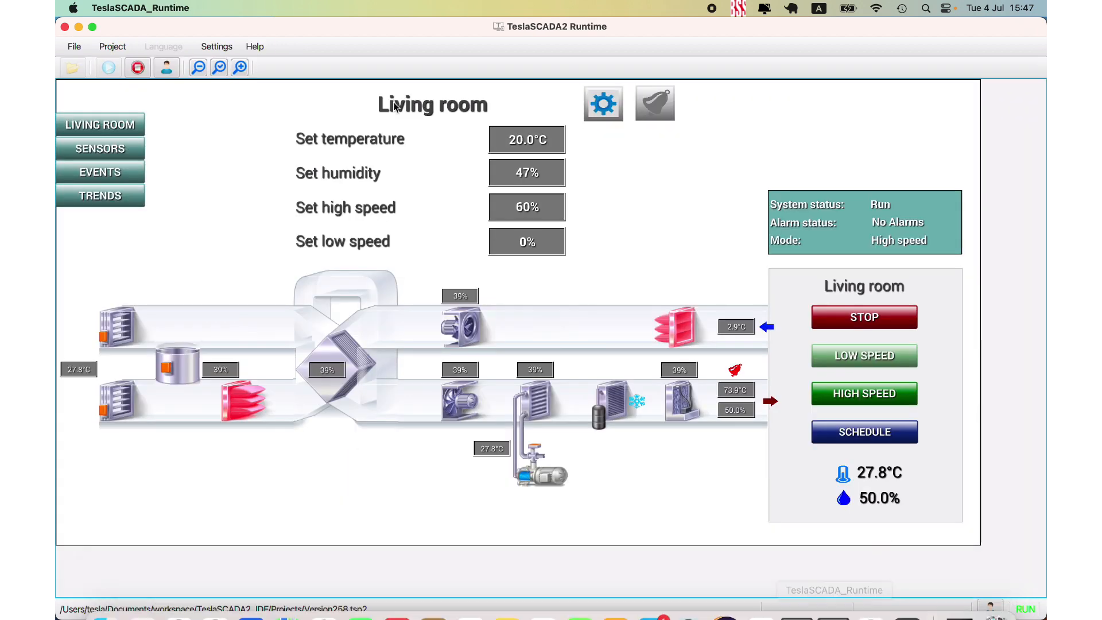
- Switch to TeslaSCADA Runtime, open the project Version258.tsp2 and start running it
{"action": "left_click", "coordinate": [138, 67]}
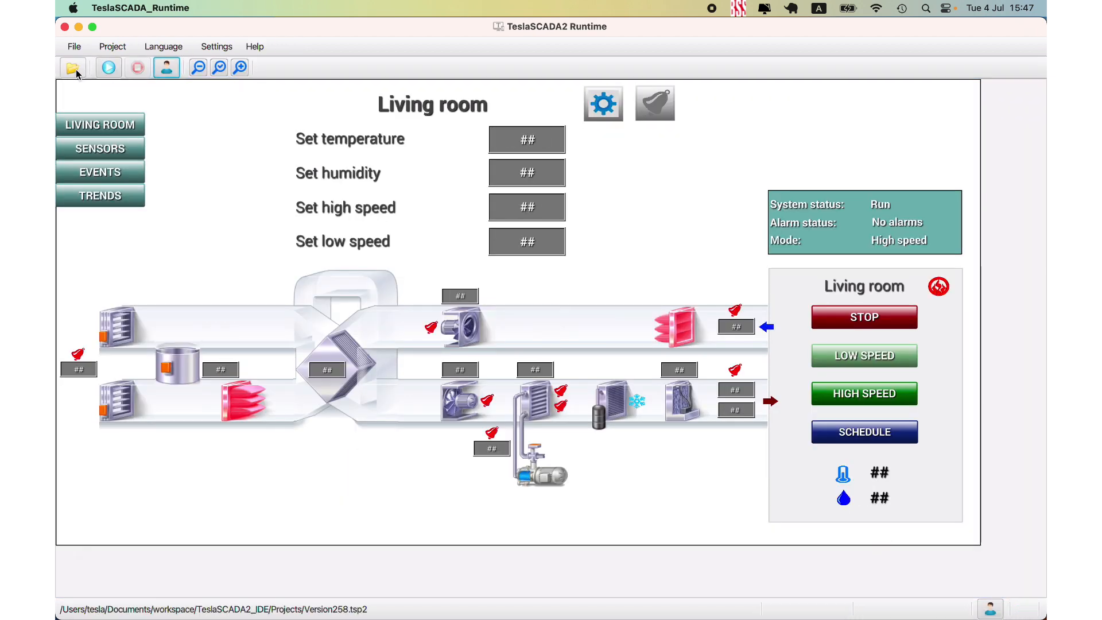
{"action": "key", "text": "super+o"}
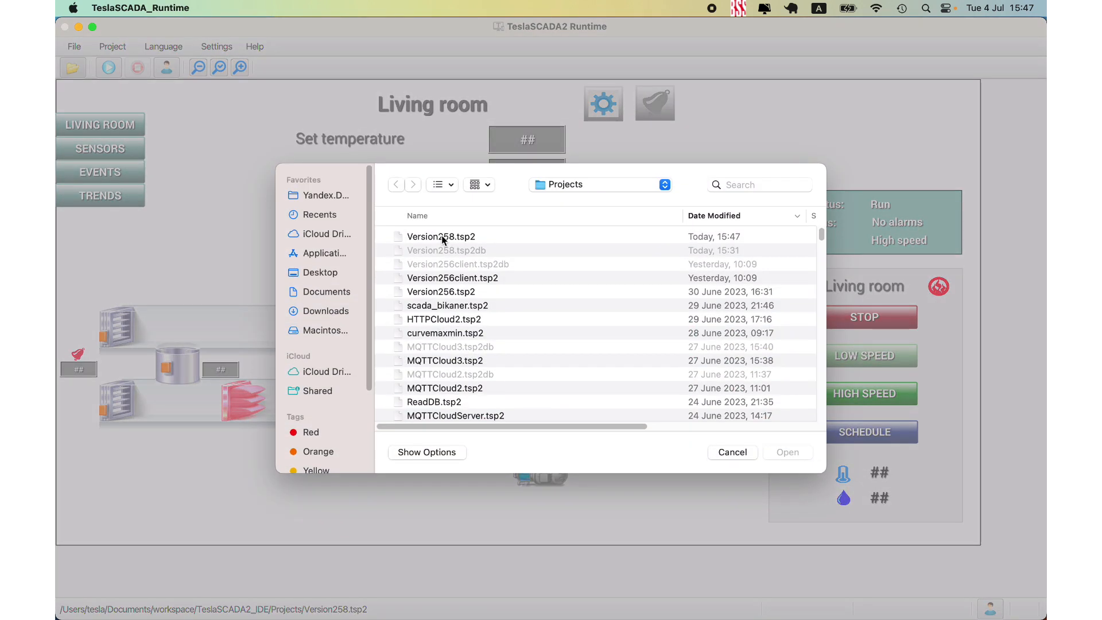
{"action": "double_click", "coordinate": [442, 237]}
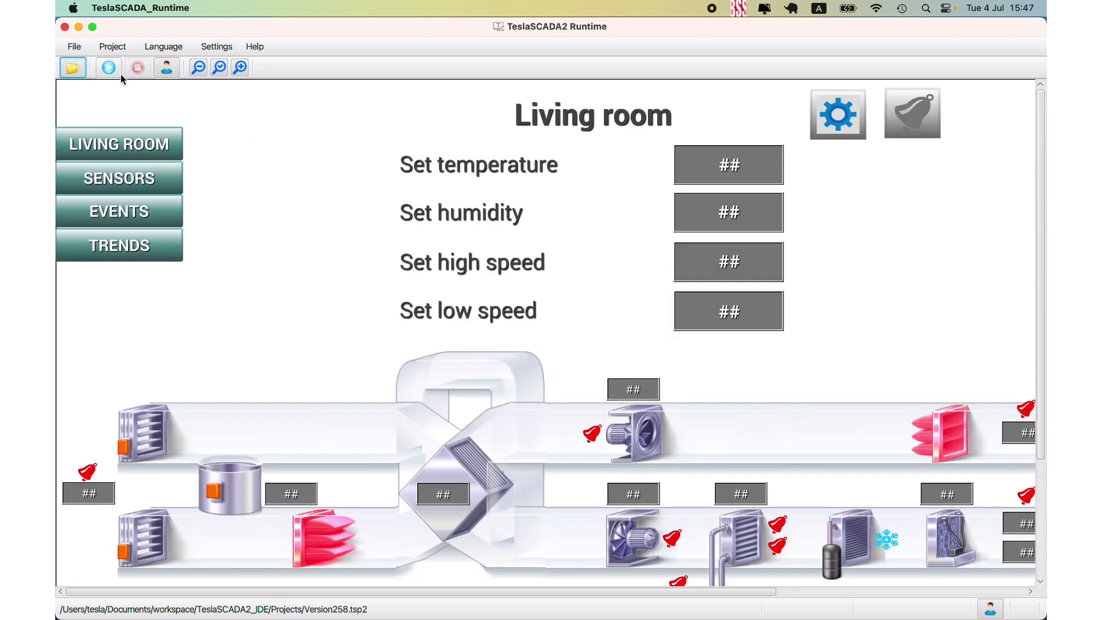
{"action": "left_click", "coordinate": [198, 68]}
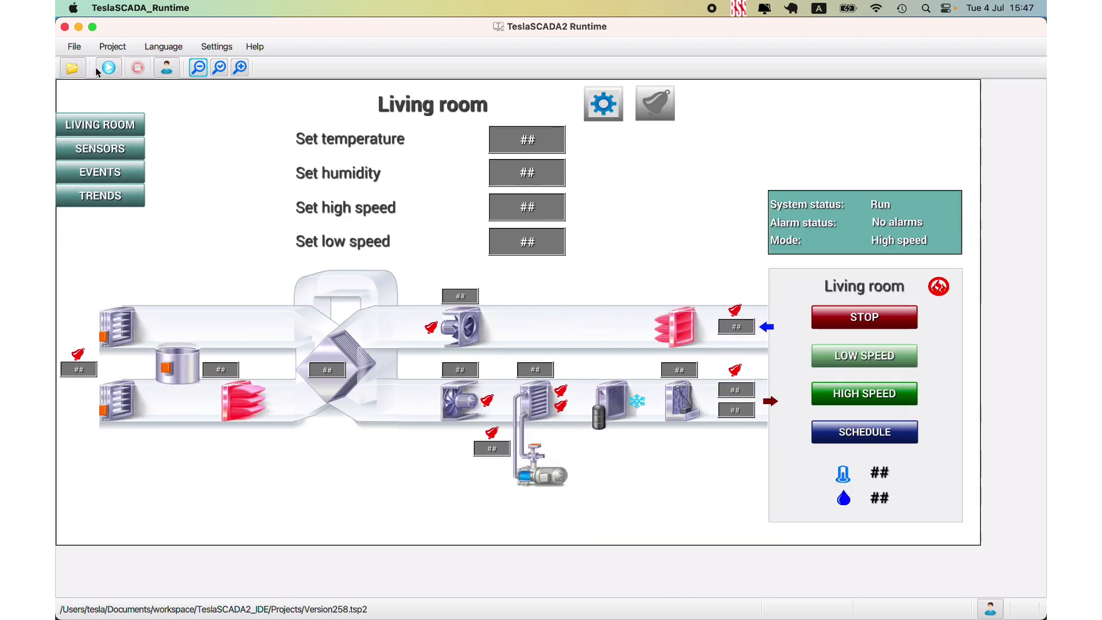
{"action": "left_click", "coordinate": [109, 68]}
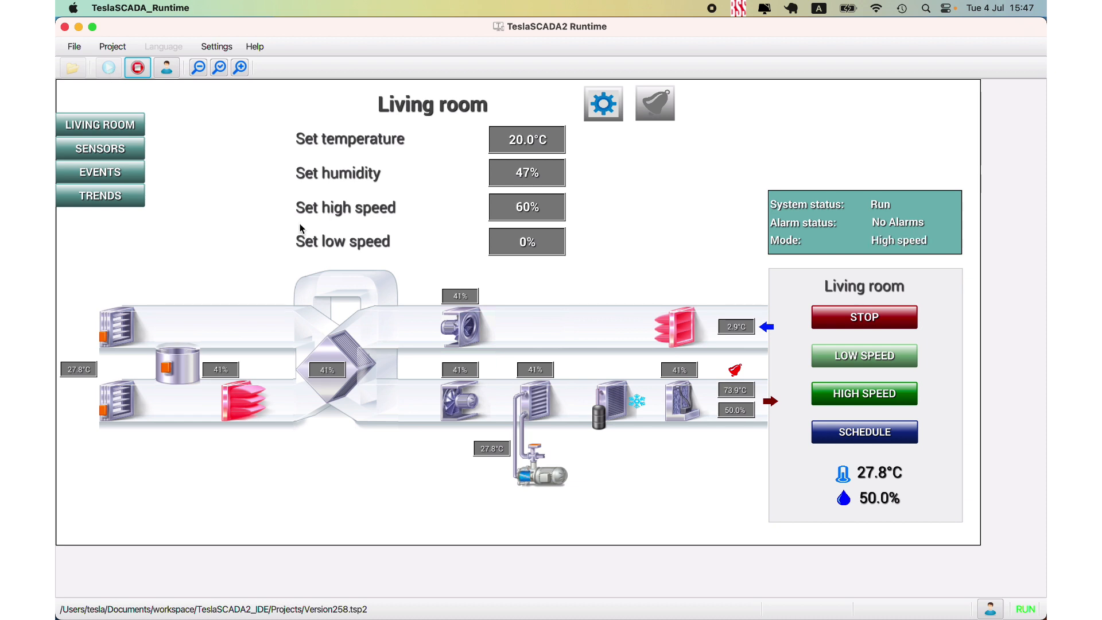
- Switch back to TeslaSCADA IDE and examine the client certificate and private key options in MQTTServer1's properties
{"action": "mouse_move", "coordinate": [287, 594]}
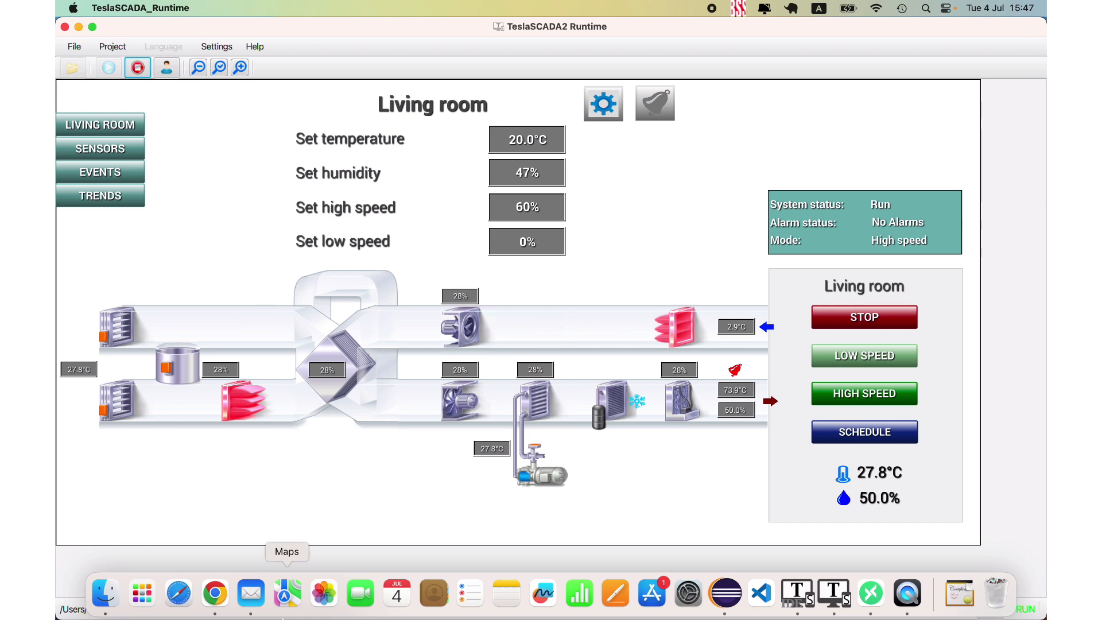
{"action": "left_click", "coordinate": [797, 594]}
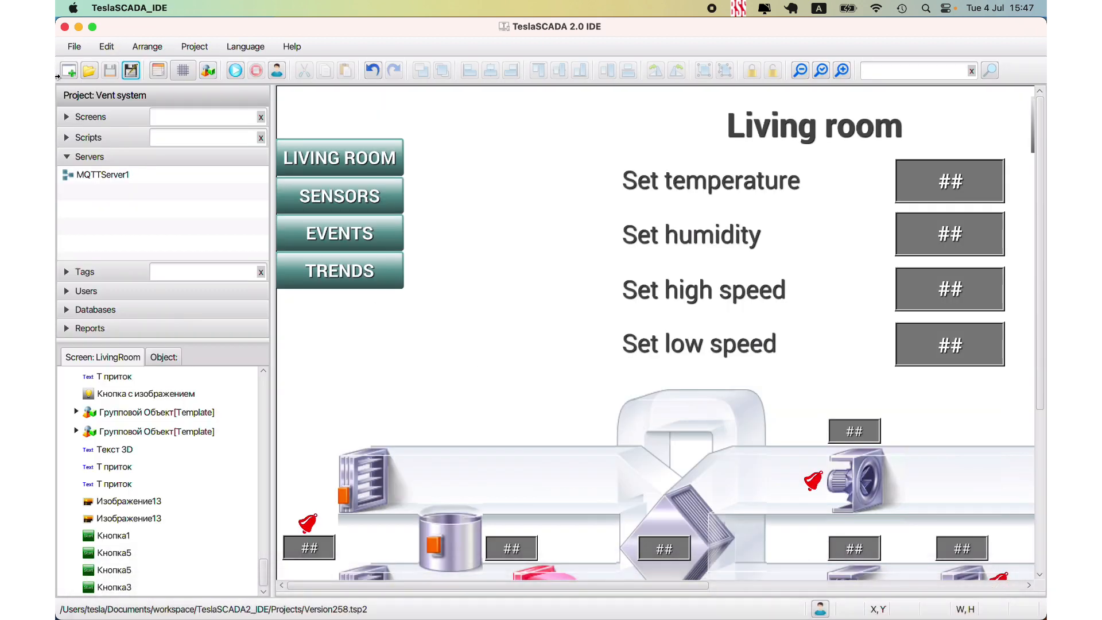
{"action": "left_click", "coordinate": [80, 176]}
{"action": "double_click", "coordinate": [80, 175]}
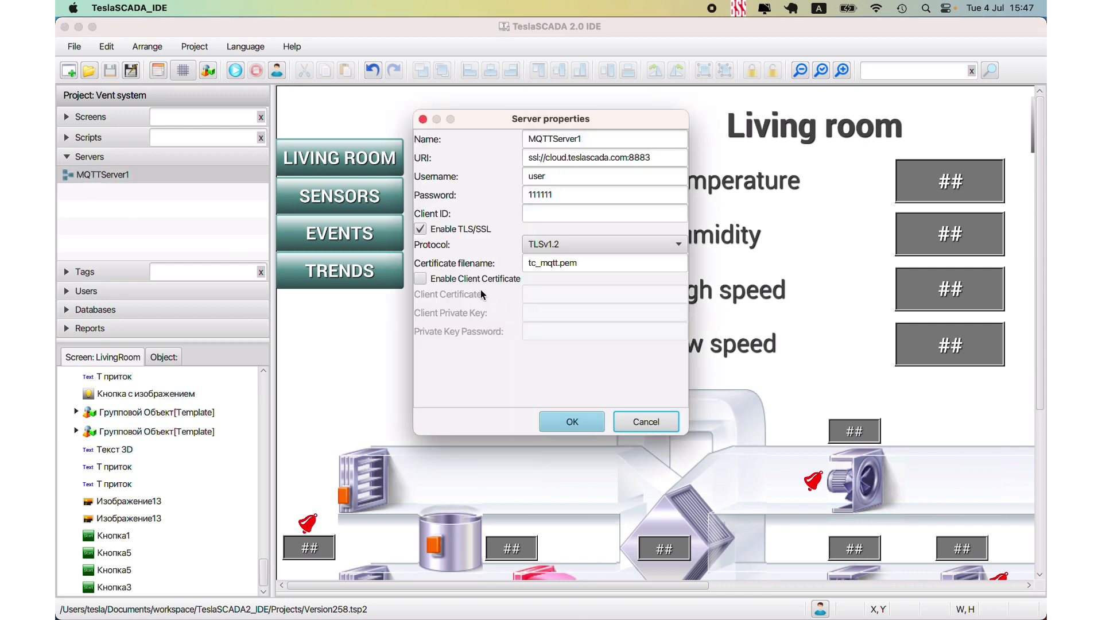
{"action": "left_click", "coordinate": [421, 280]}
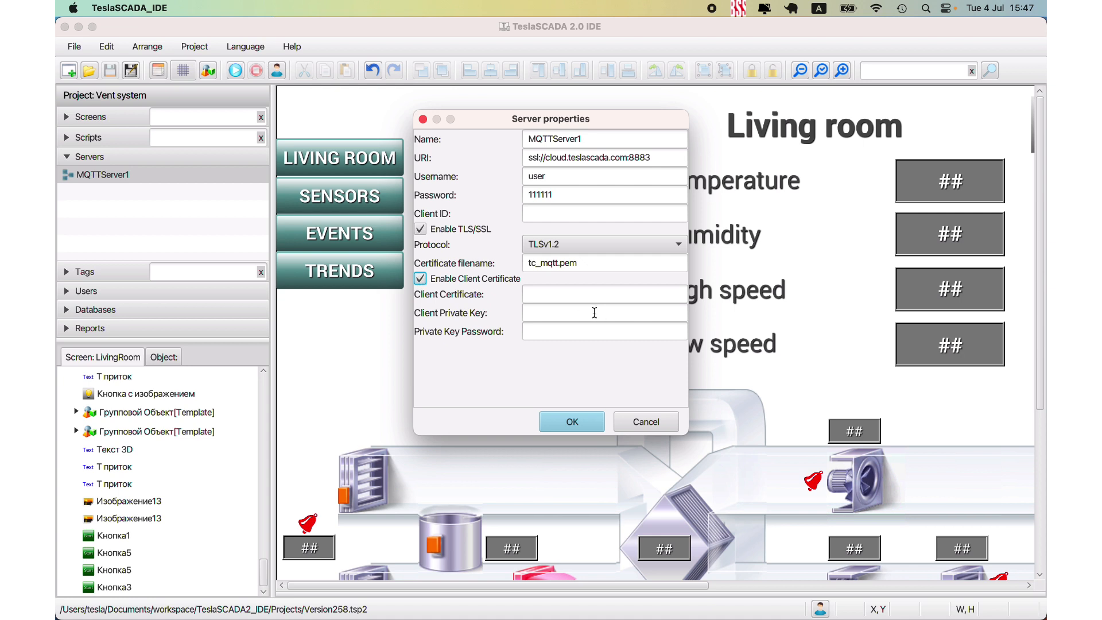
{"action": "left_click", "coordinate": [420, 279]}
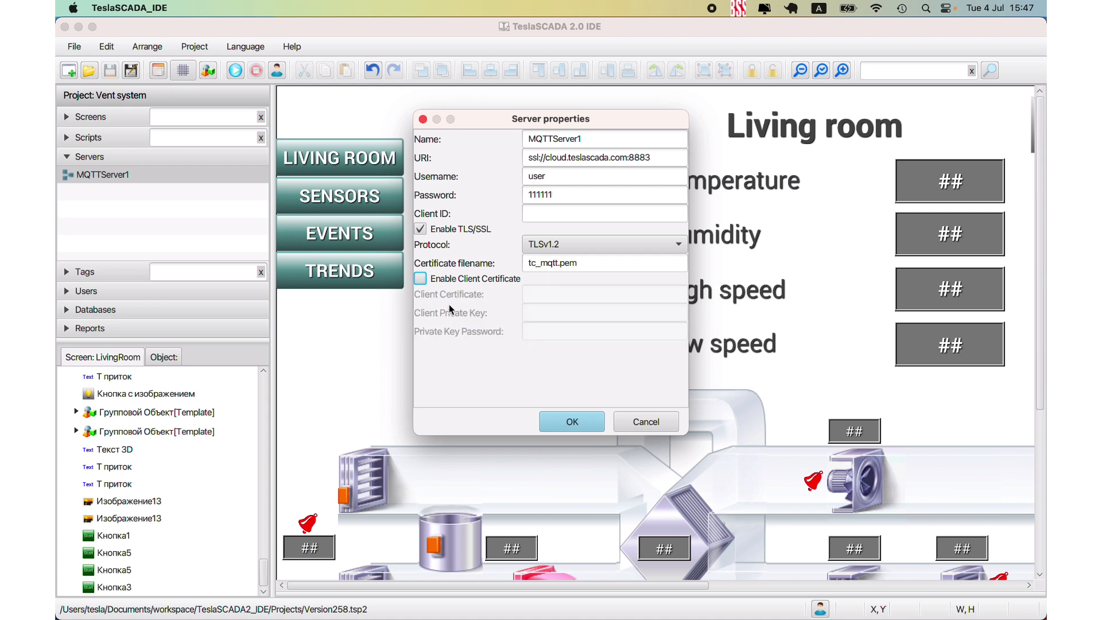
{"action": "left_click", "coordinate": [643, 422]}
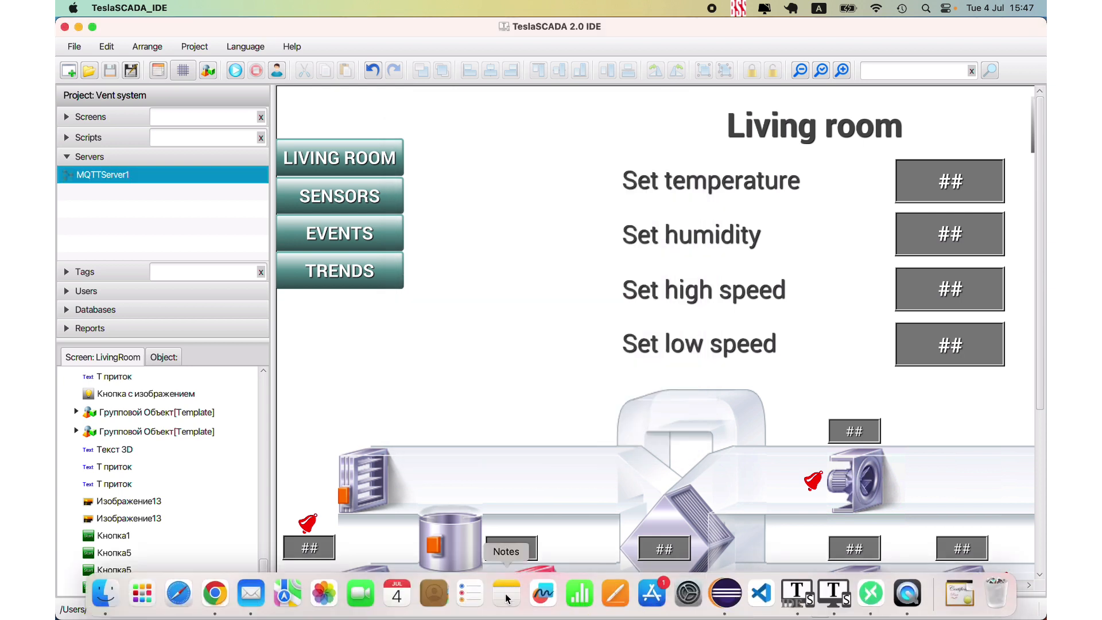